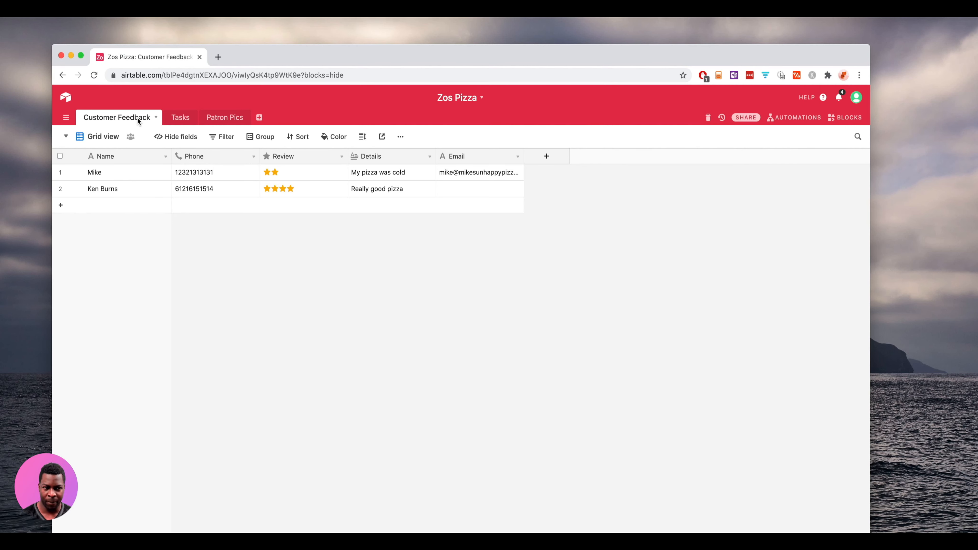
- Switch to the Zo's Pizza! form view and open the live form in a new tab
left_click(111, 138)
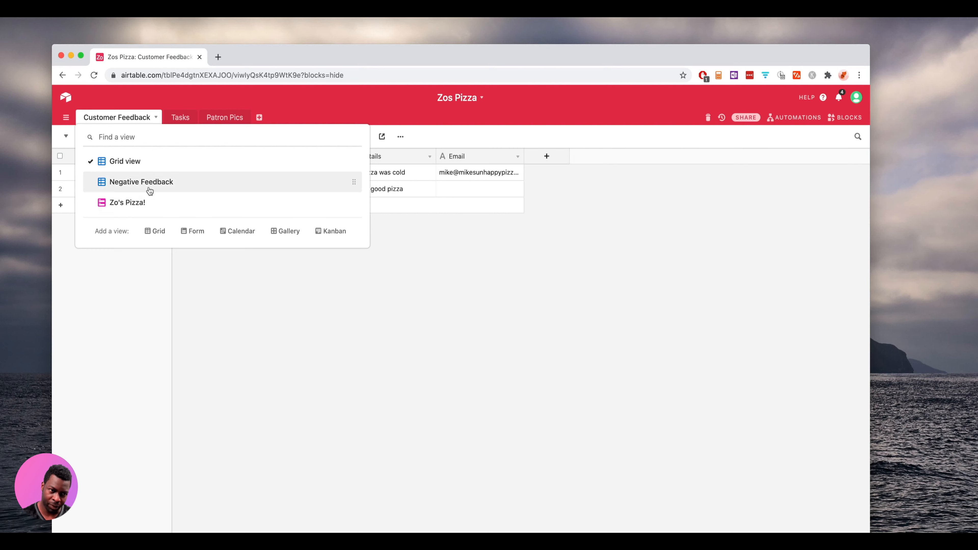
left_click(144, 206)
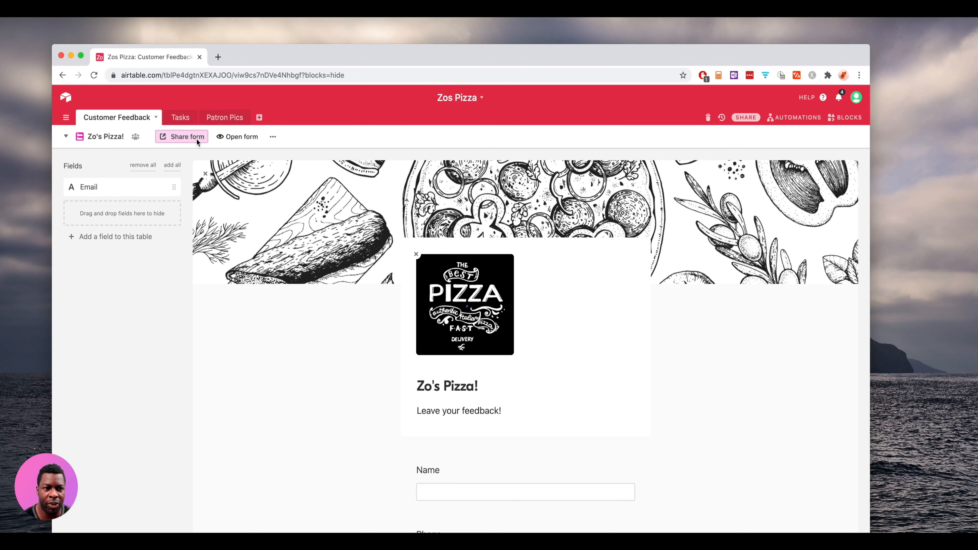
left_click(241, 134)
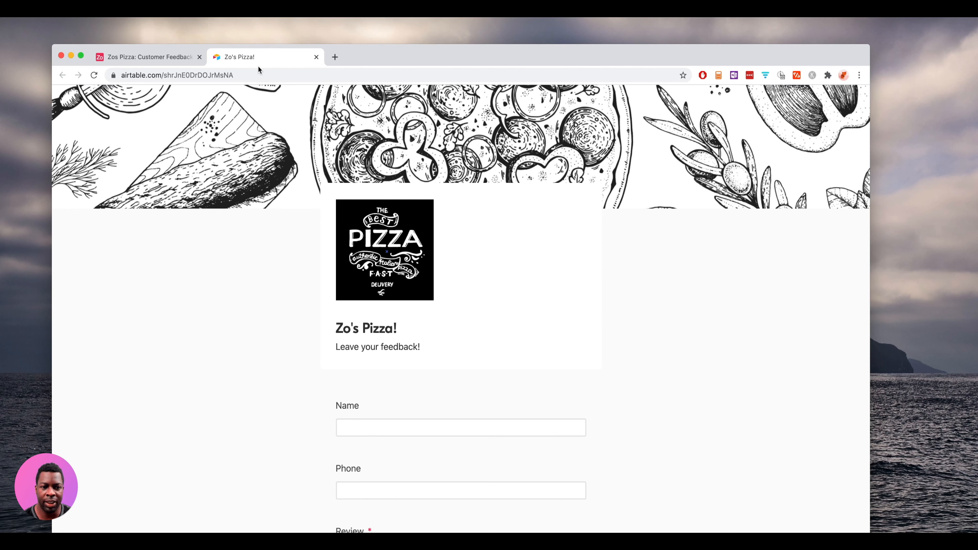
- Back in the Airtable base, return the Customer Feedback table to Grid view
left_click(130, 56)
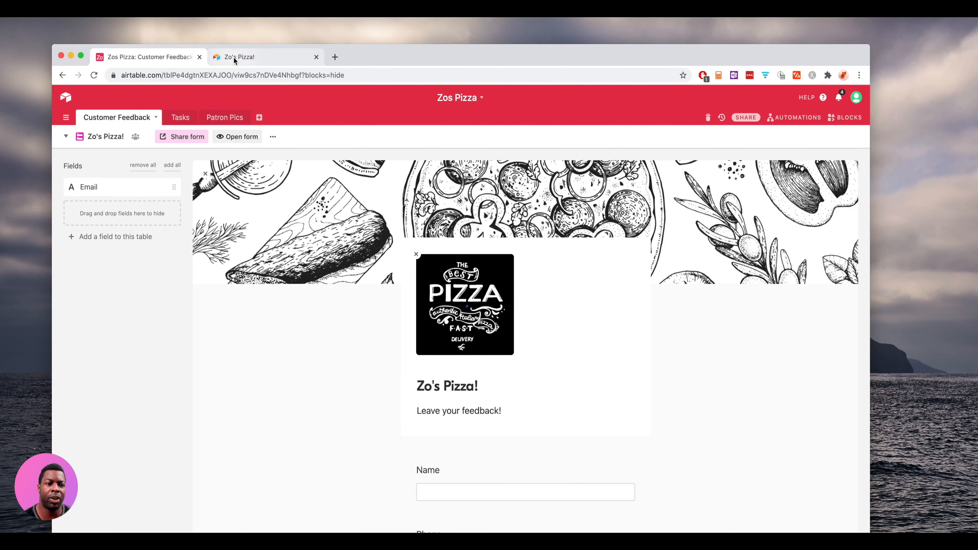
left_click(111, 140)
left_click(135, 159)
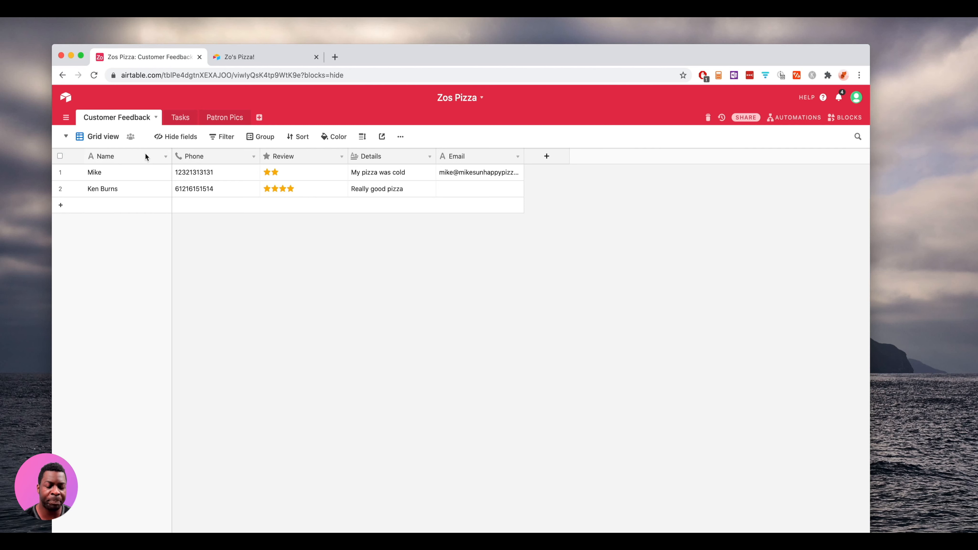
- Show the Negative Feedback view, filtered to the two-star 'My pizza was cold' review
left_click(107, 138)
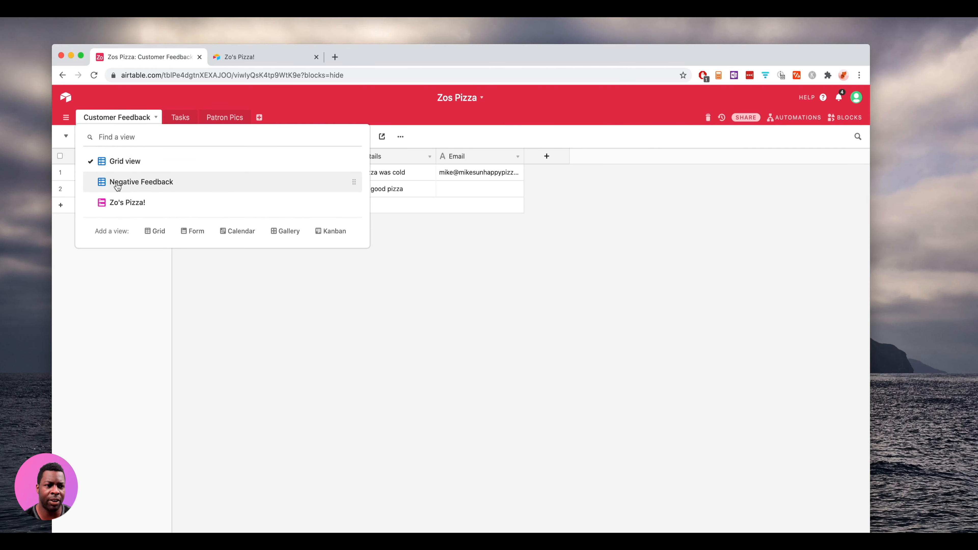
left_click(126, 188)
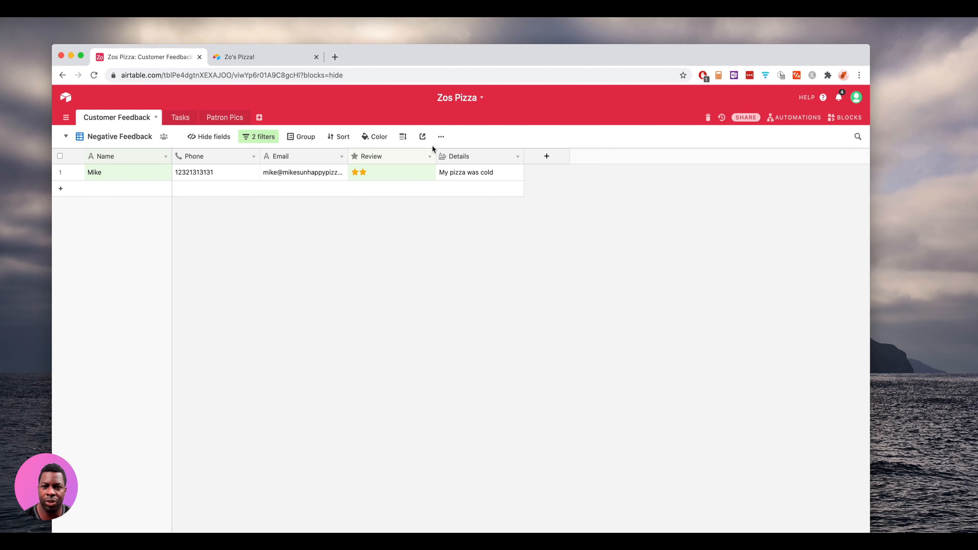
- Create a new automation named 'Bad Feedback Review'
left_click(793, 119)
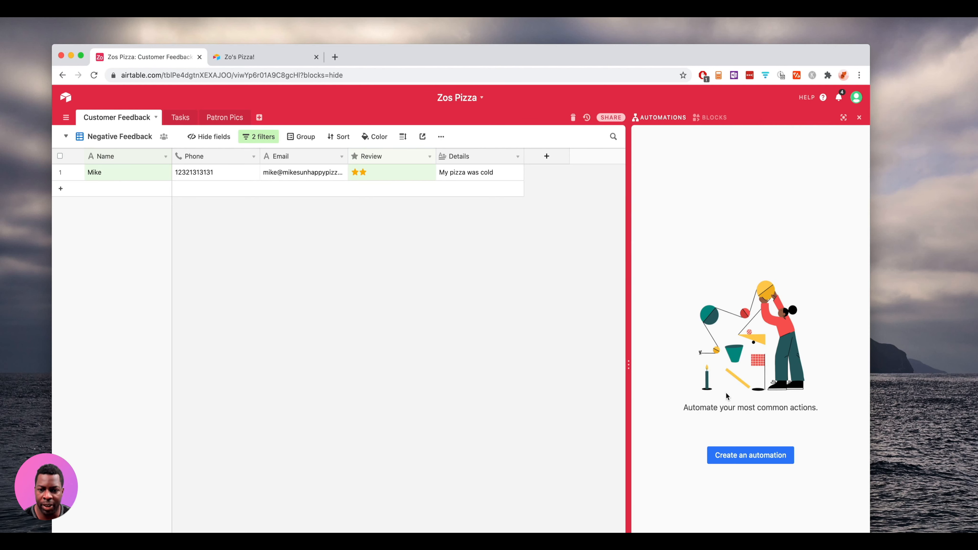
left_click(758, 458)
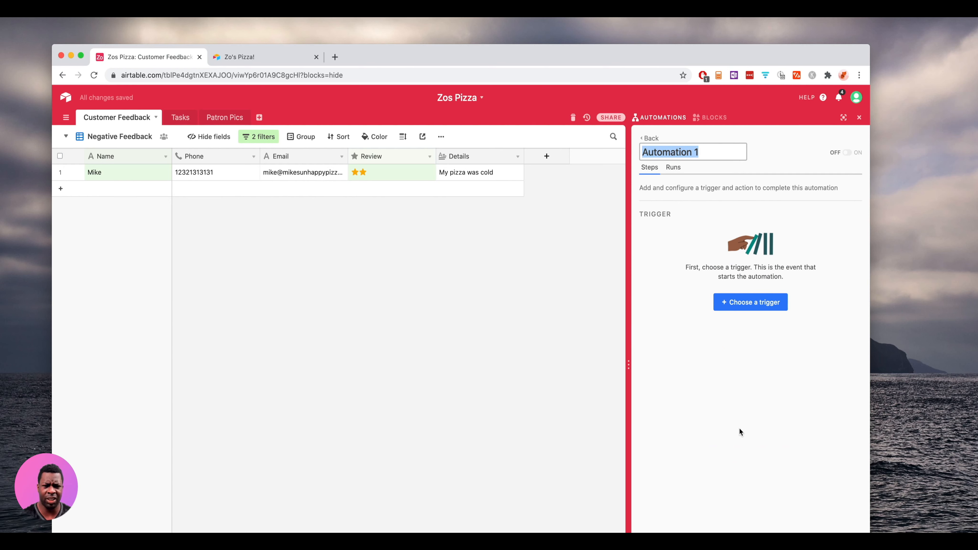
type("Bad ")
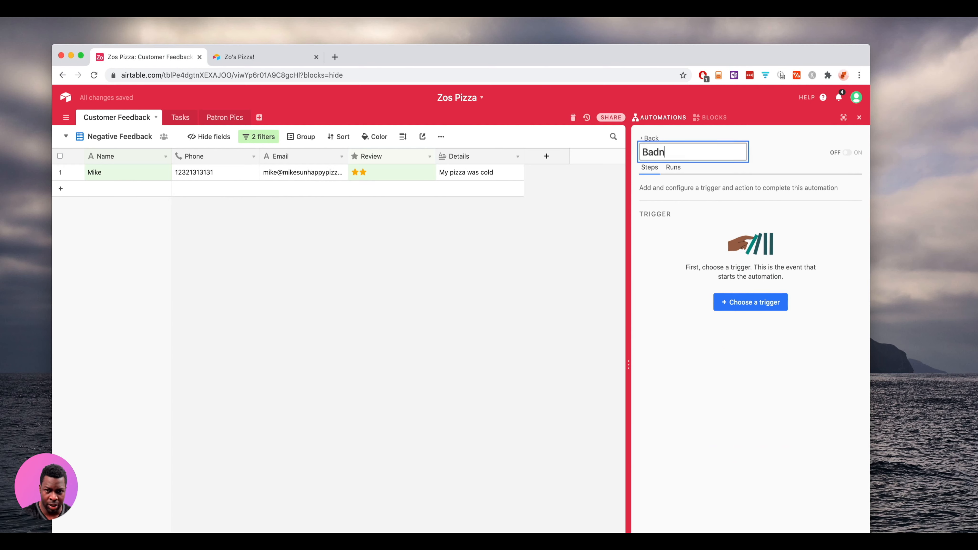
type("Feedback")
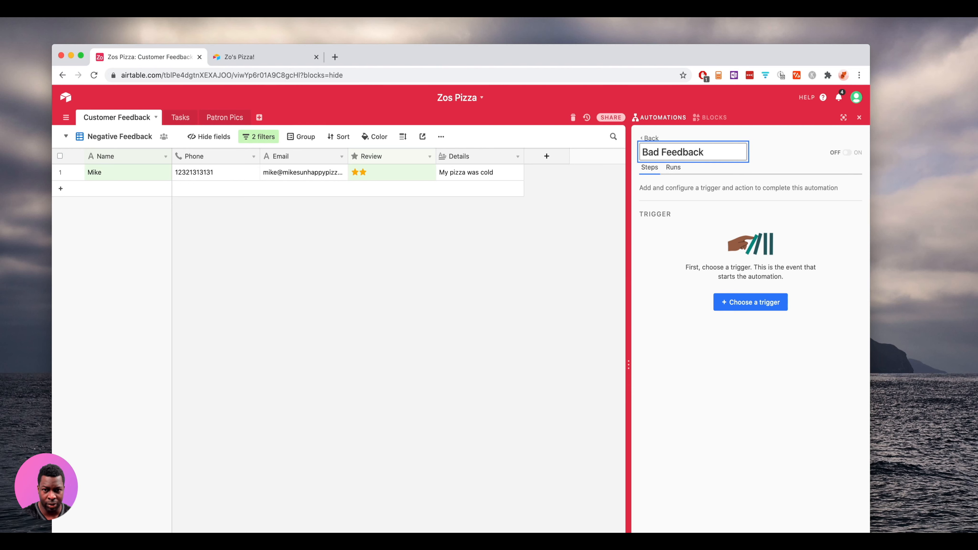
type(" Review")
key("Return")
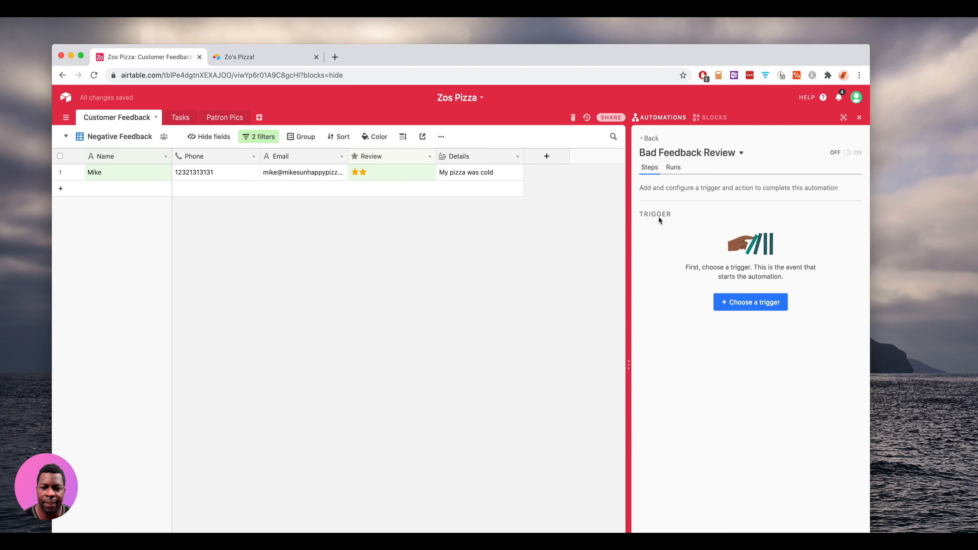
left_click(730, 307)
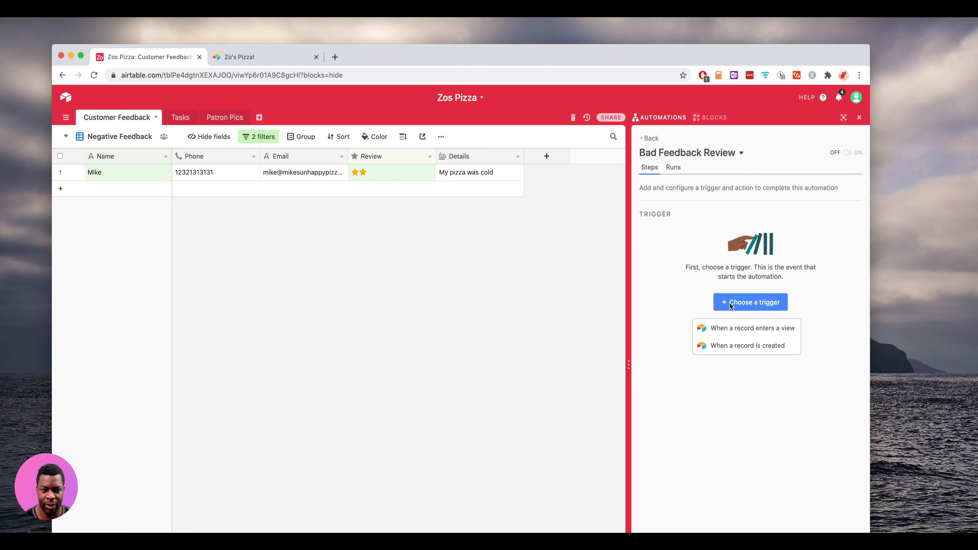
- Trigger on records entering Customer Feedback's Negative Feedback view, and test it successfully
left_click(772, 330)
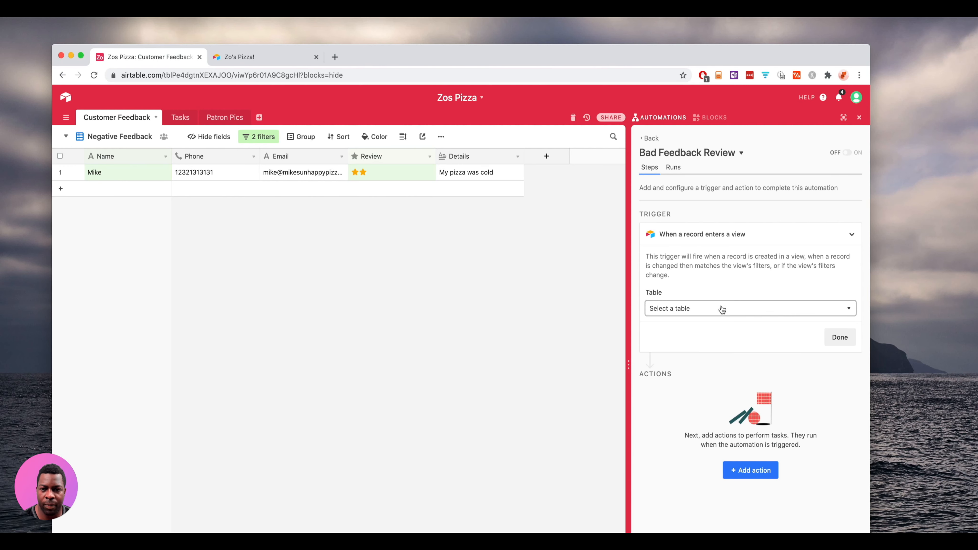
left_click(711, 311)
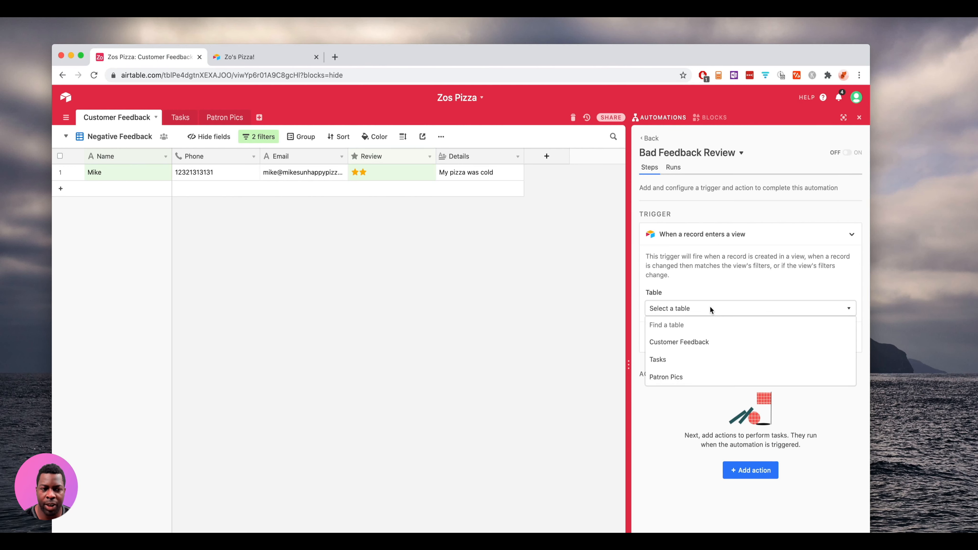
left_click(709, 343)
left_click(704, 345)
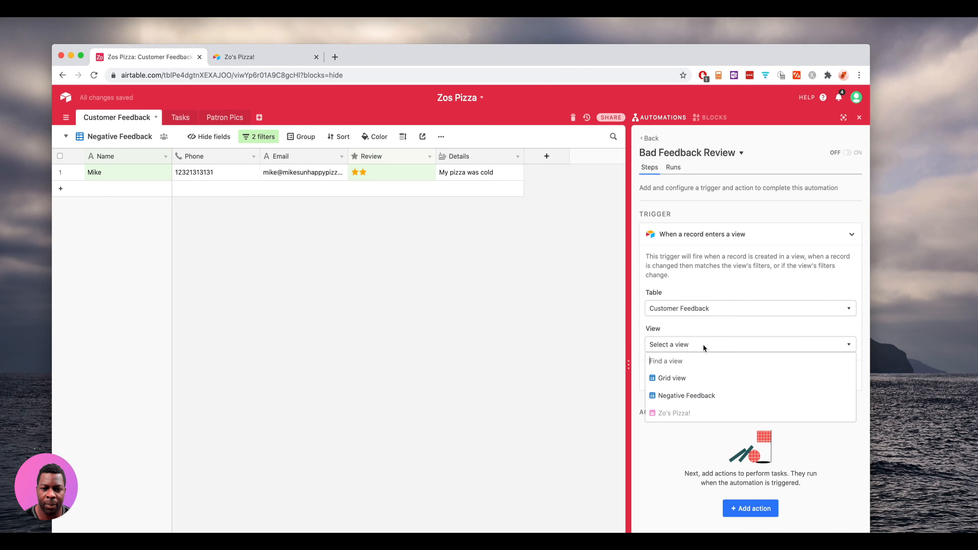
left_click(705, 399)
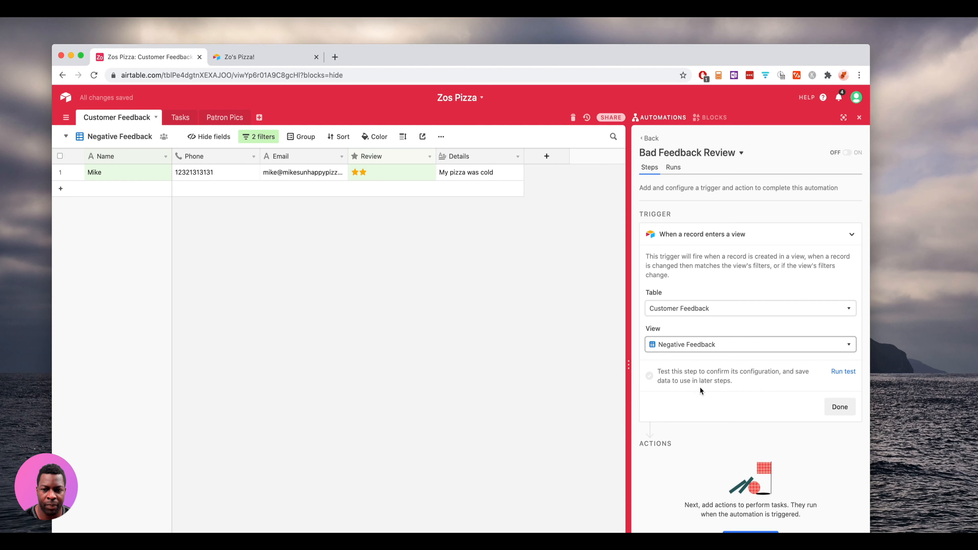
left_click(843, 372)
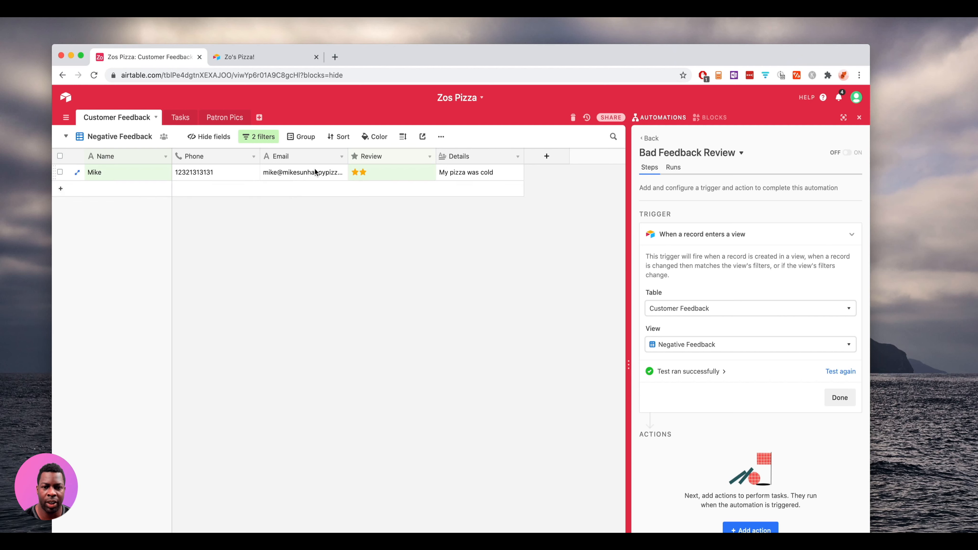
left_click(840, 398)
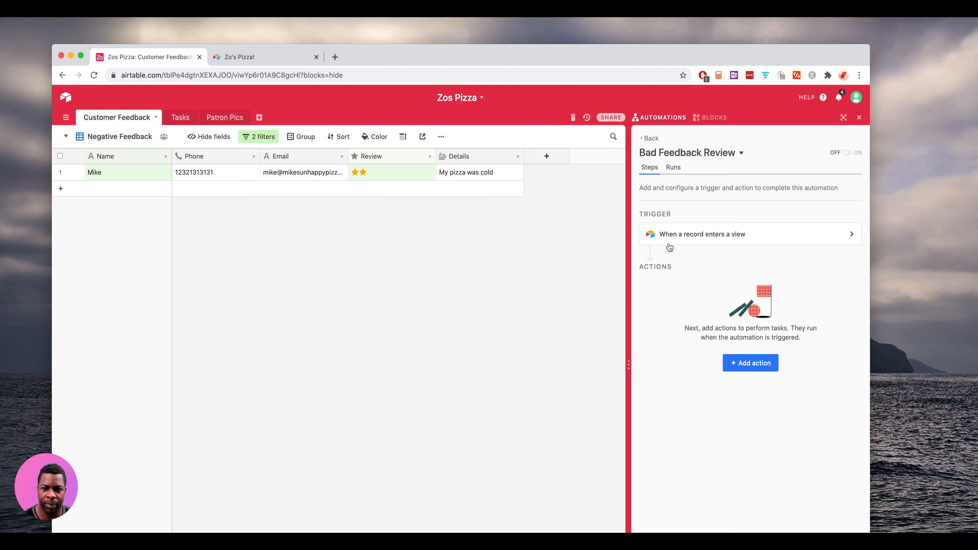
left_click(739, 236)
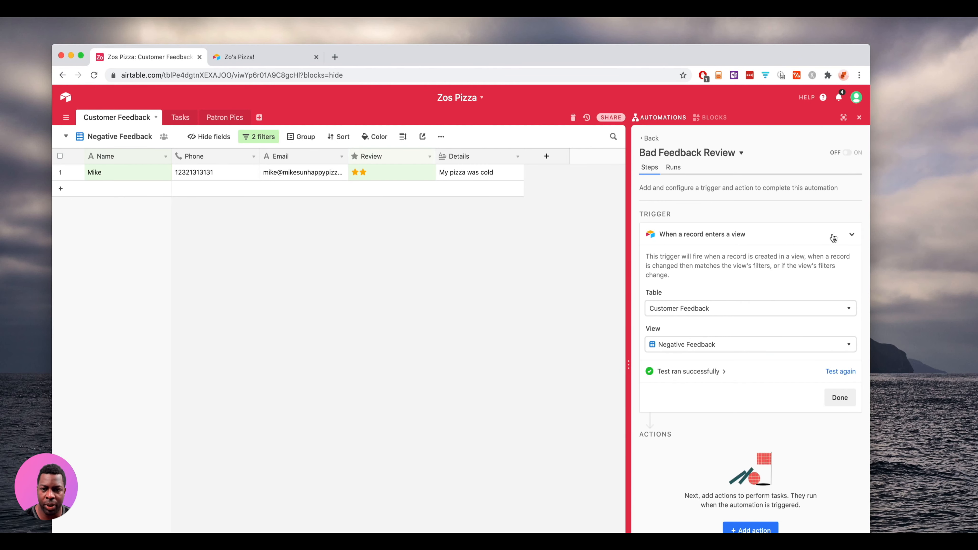
left_click(851, 236)
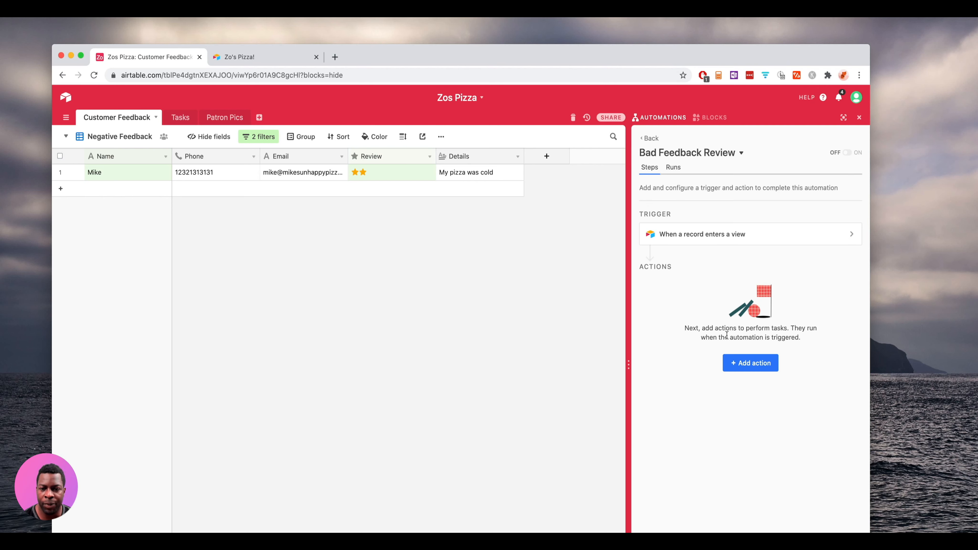
- Add a Send an email action and enter the recipient's e-mail address in To
left_click(749, 364)
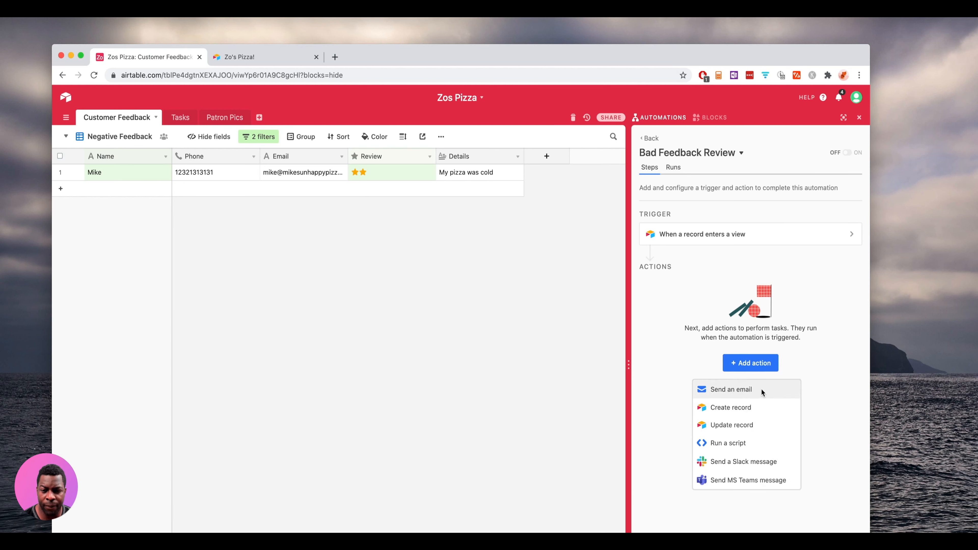
left_click(725, 390)
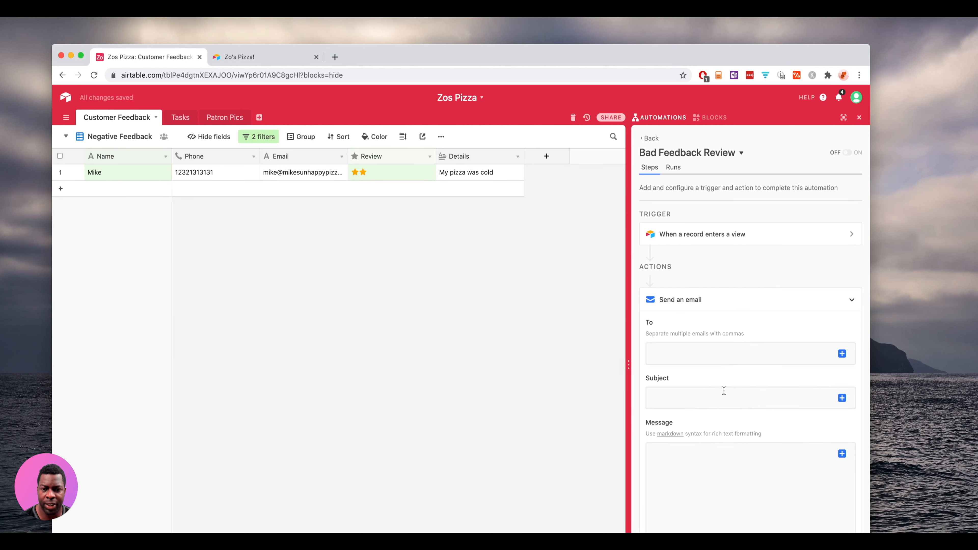
left_click(715, 352)
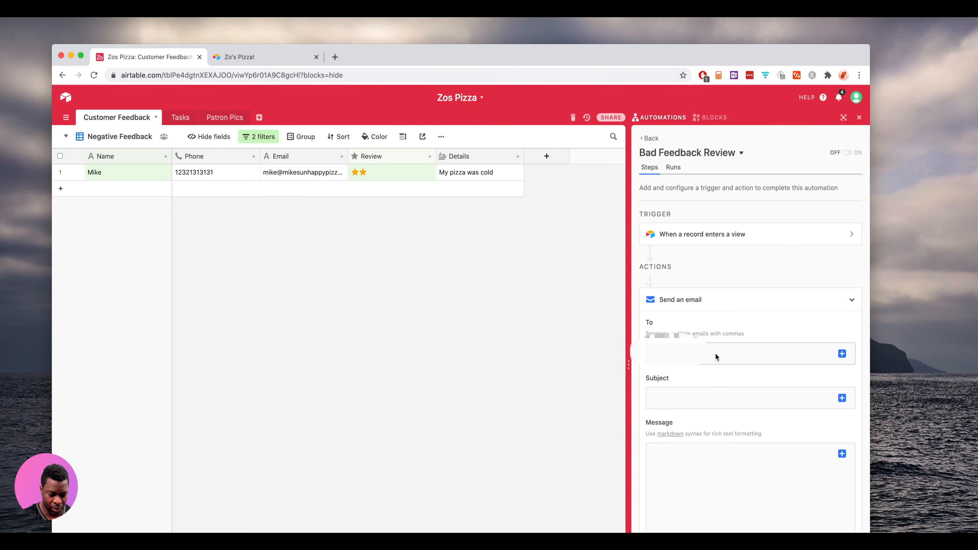
left_click(715, 354)
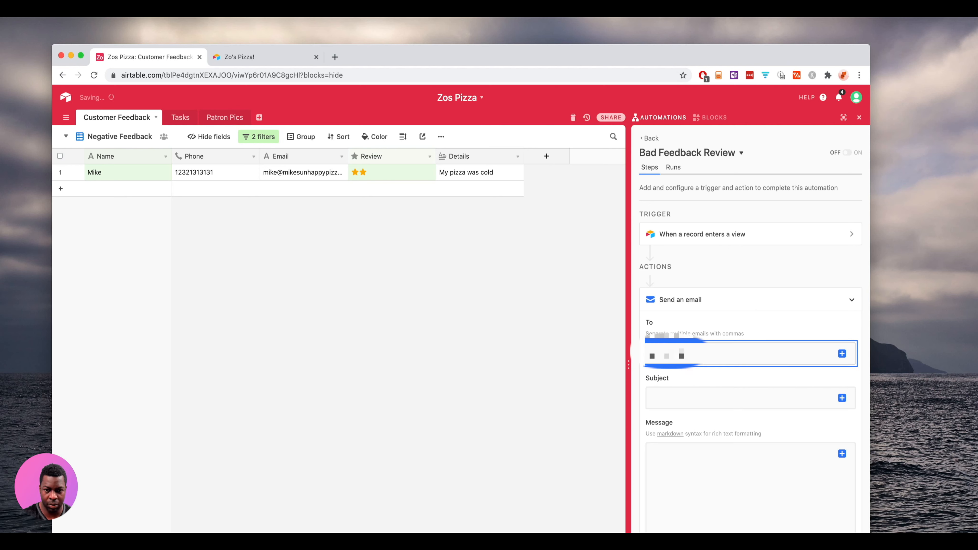
left_click(739, 398)
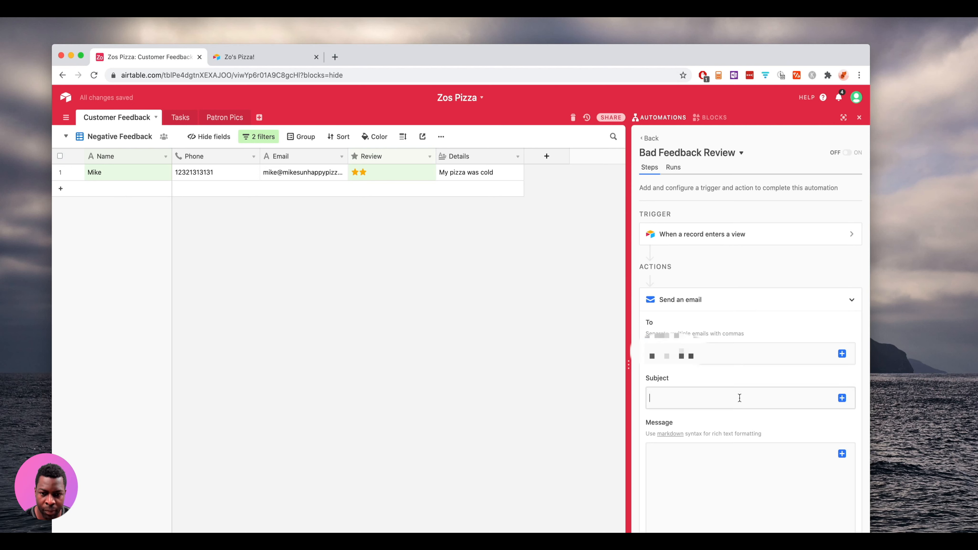
- Set the email subject to 'Negative Review' with the record's Review value in parentheses
left_click(693, 397)
type("N")
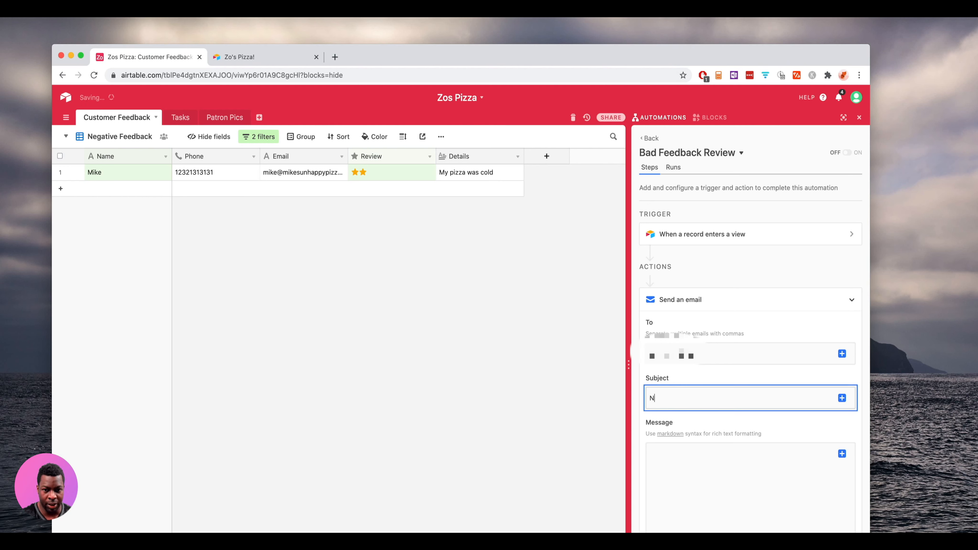
type("egiat")
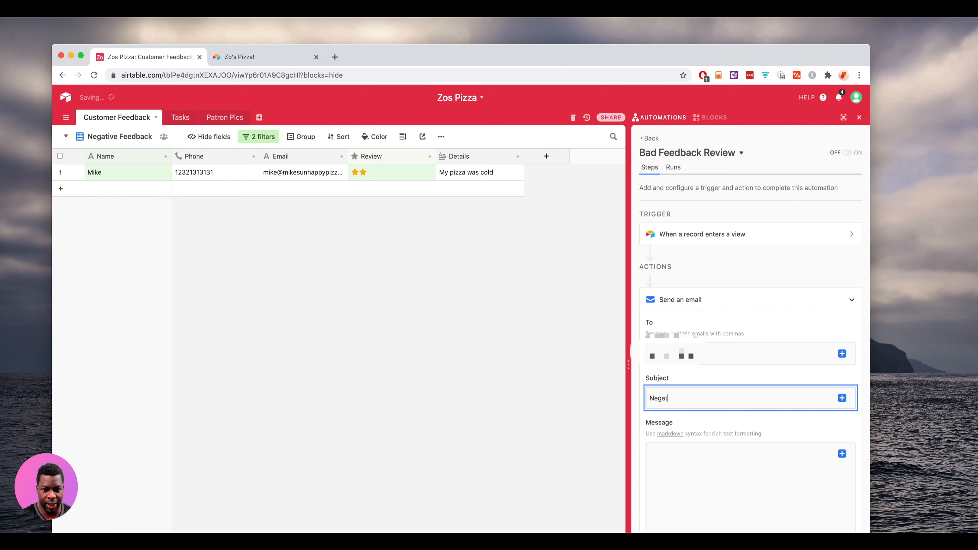
type("ive Review")
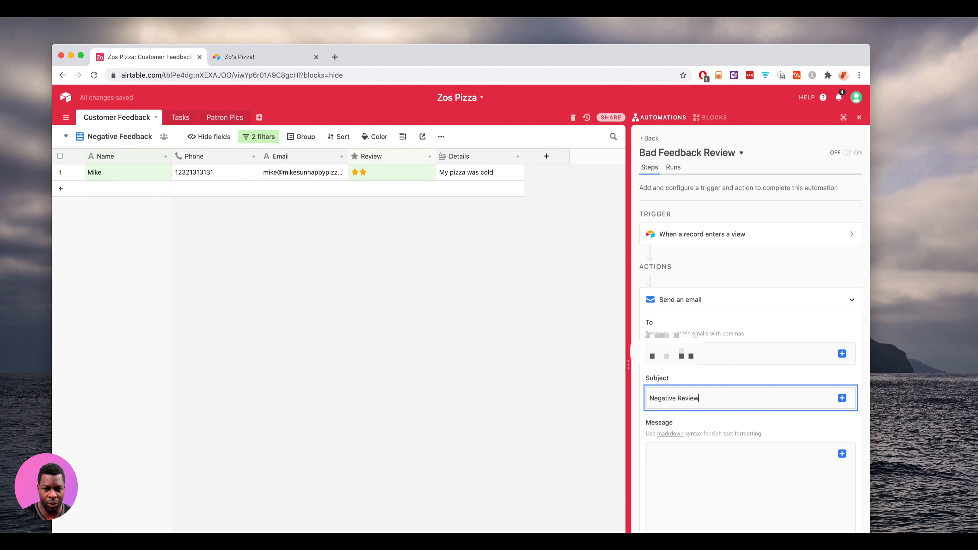
type(" ()")
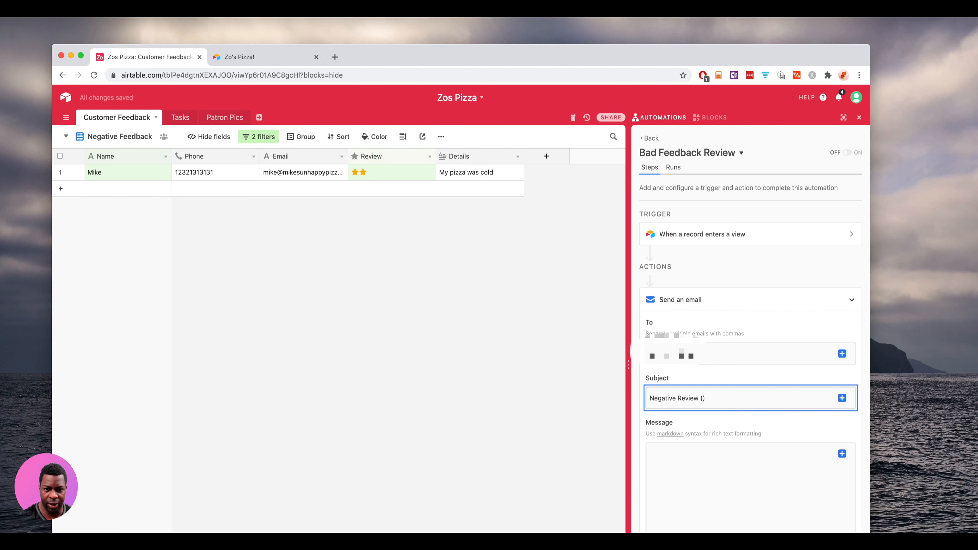
type(".")
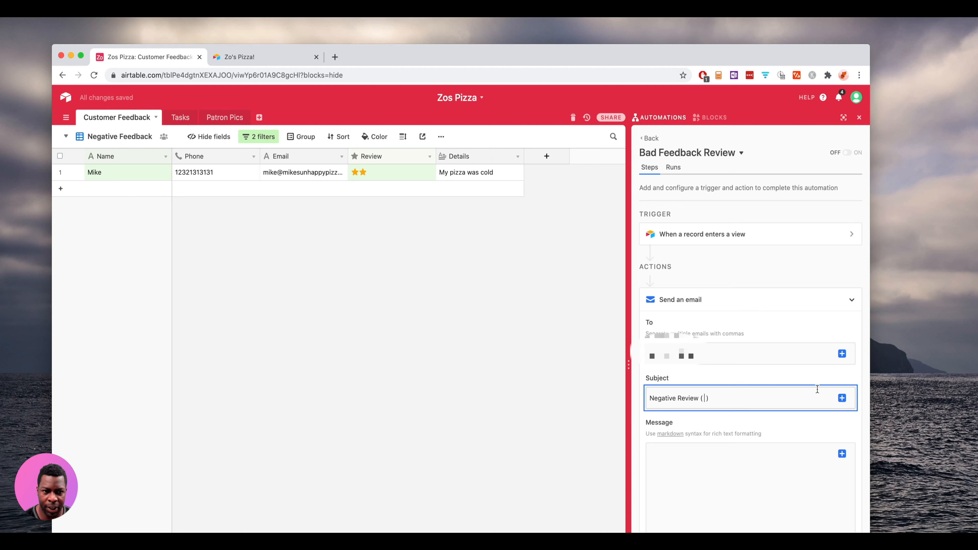
left_click(842, 399)
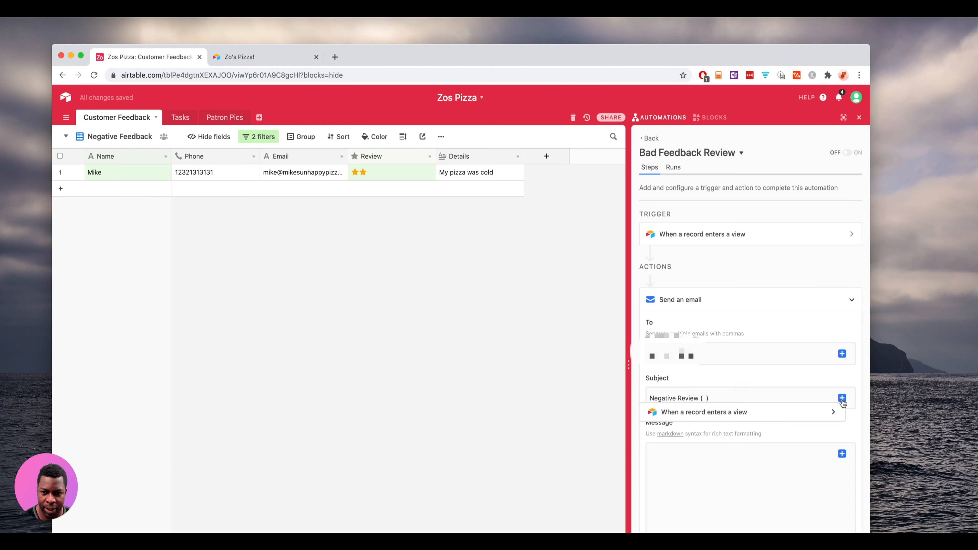
left_click(820, 415)
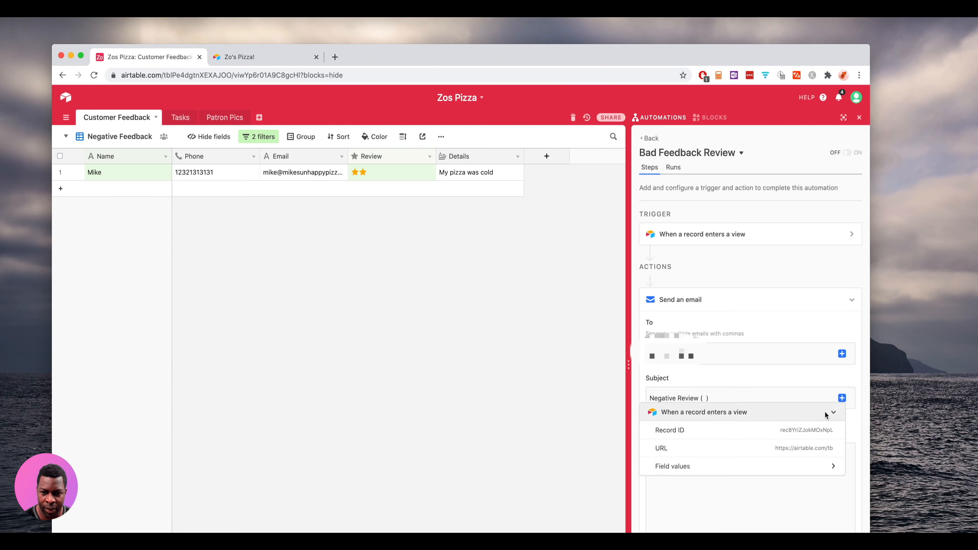
left_click(743, 464)
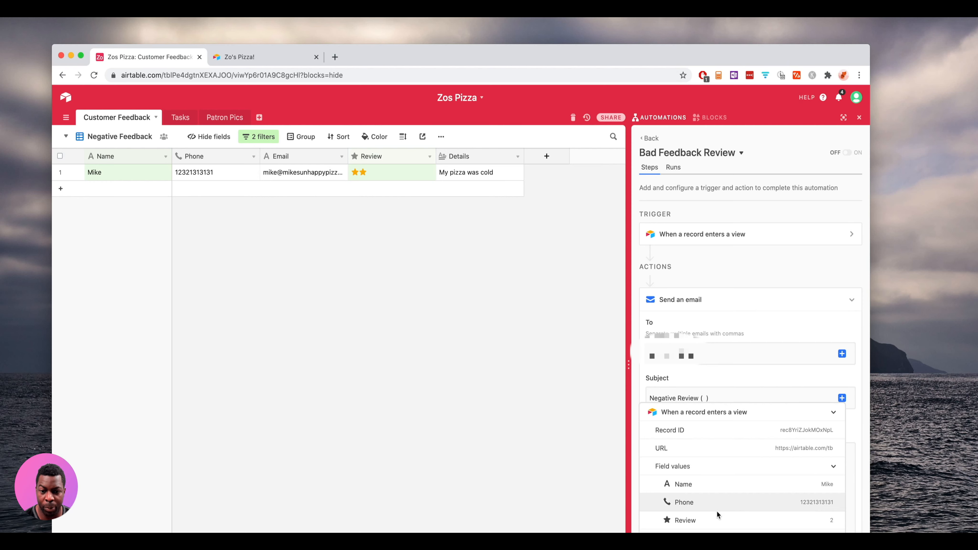
left_click(706, 519)
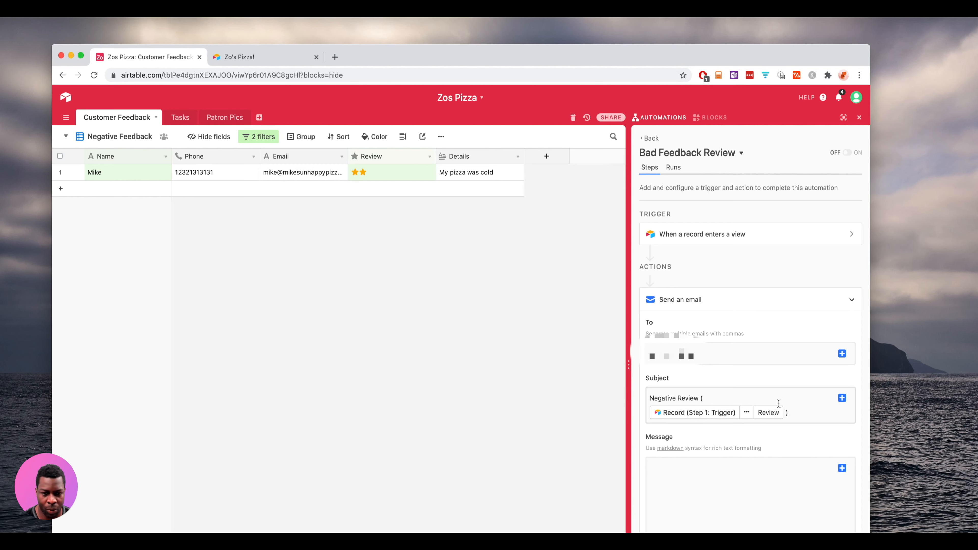
- Write the message 'We got a negative review :(' followed by Name: and Details lines
left_click(732, 476)
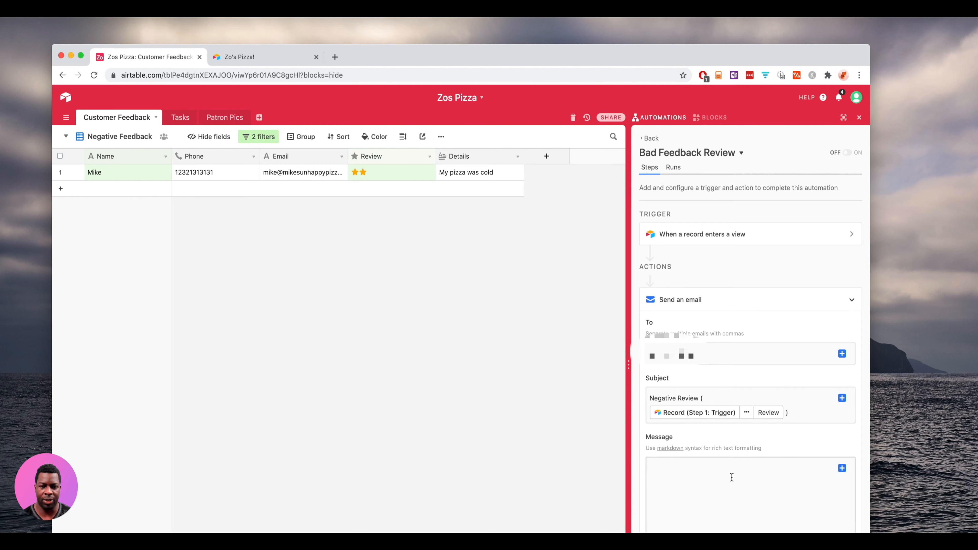
left_click(731, 477)
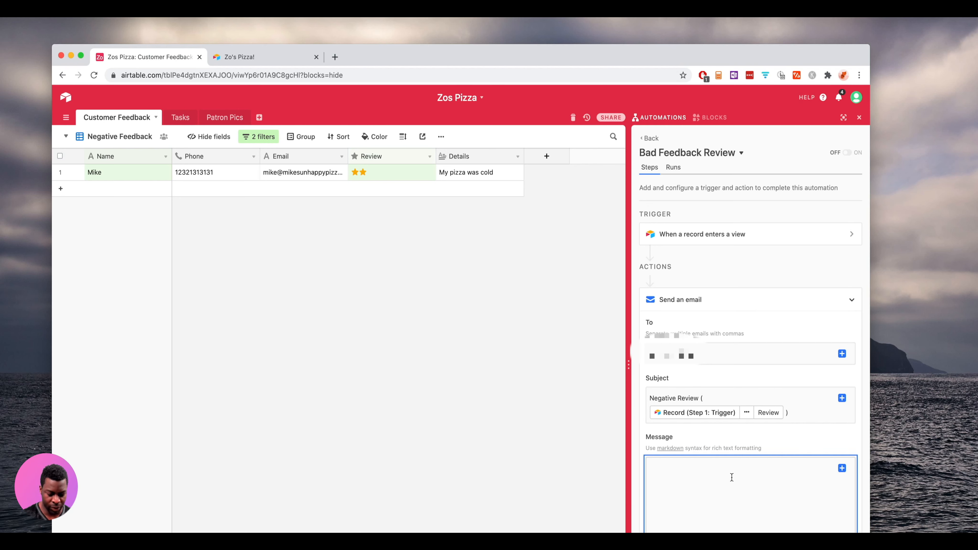
type("We got a ne")
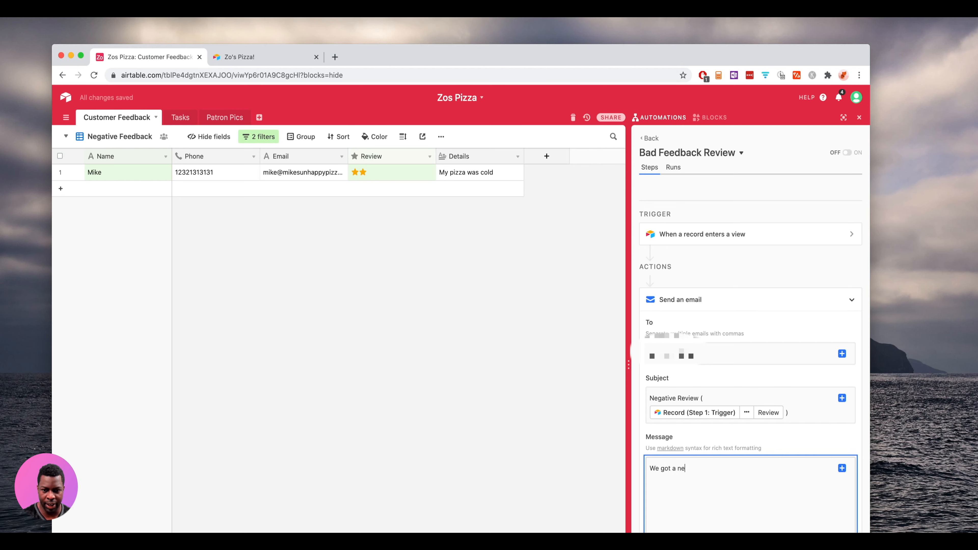
type("gative review")
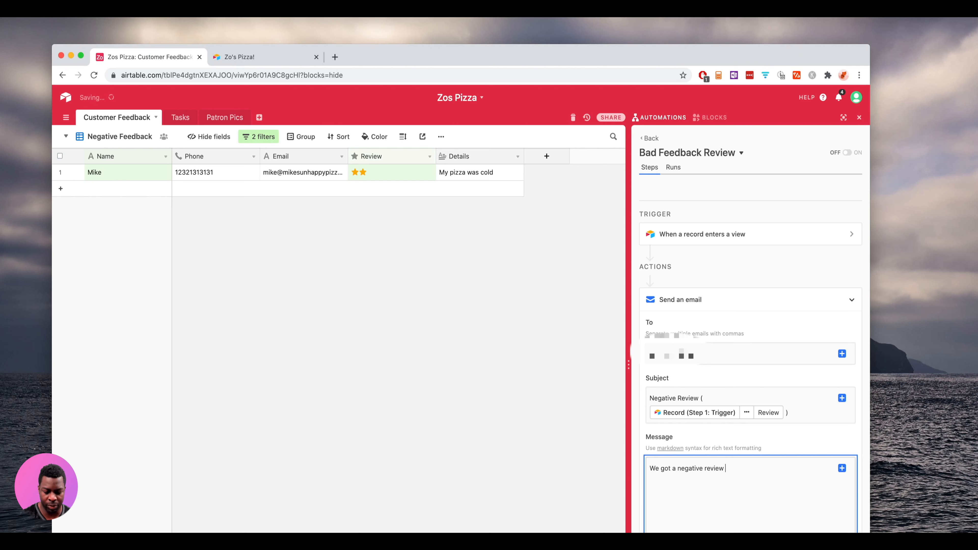
type(" :(")
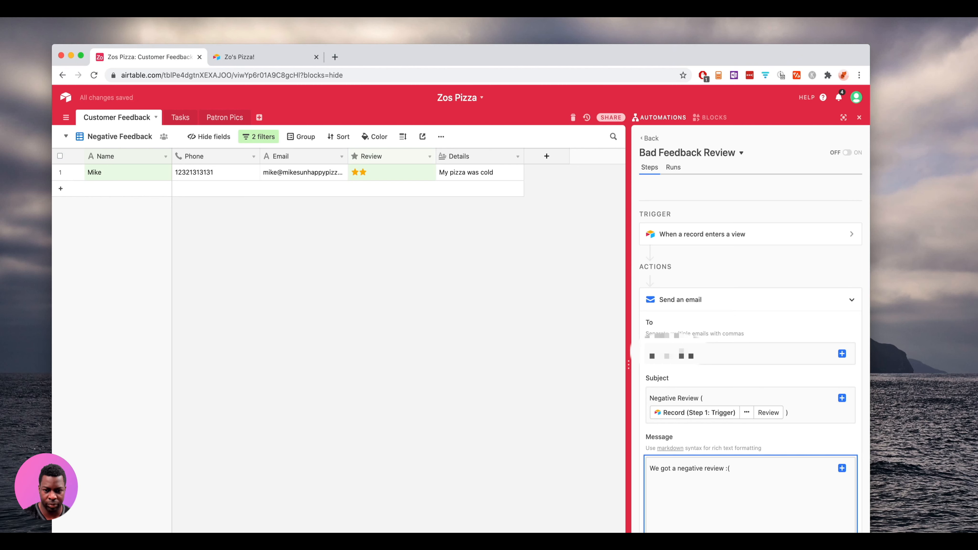
key("Return")
type("Name:")
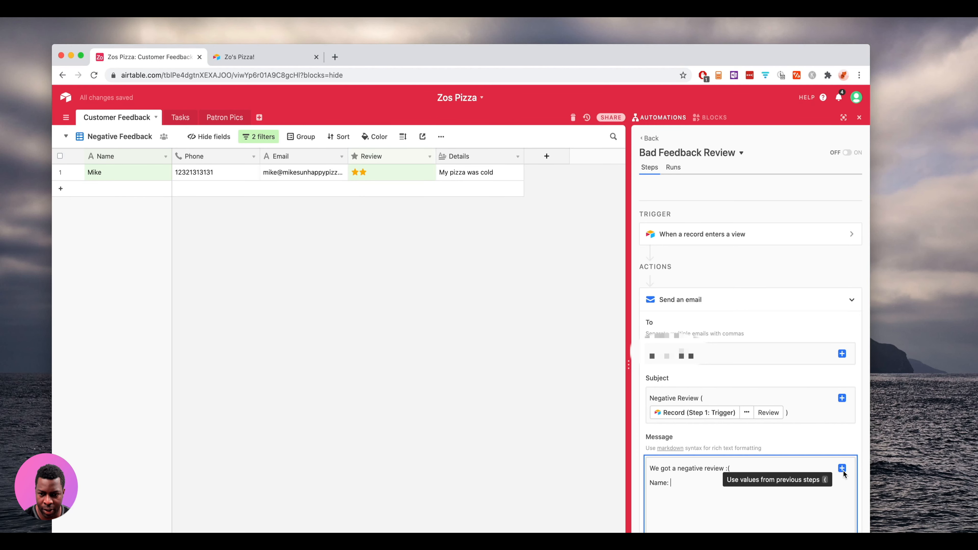
left_click(670, 354)
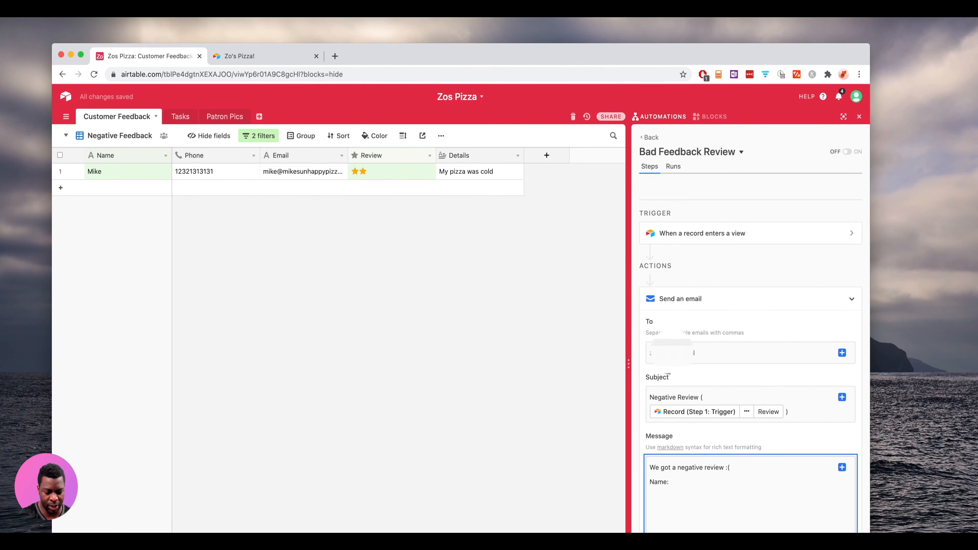
key("Return")
type("Details")
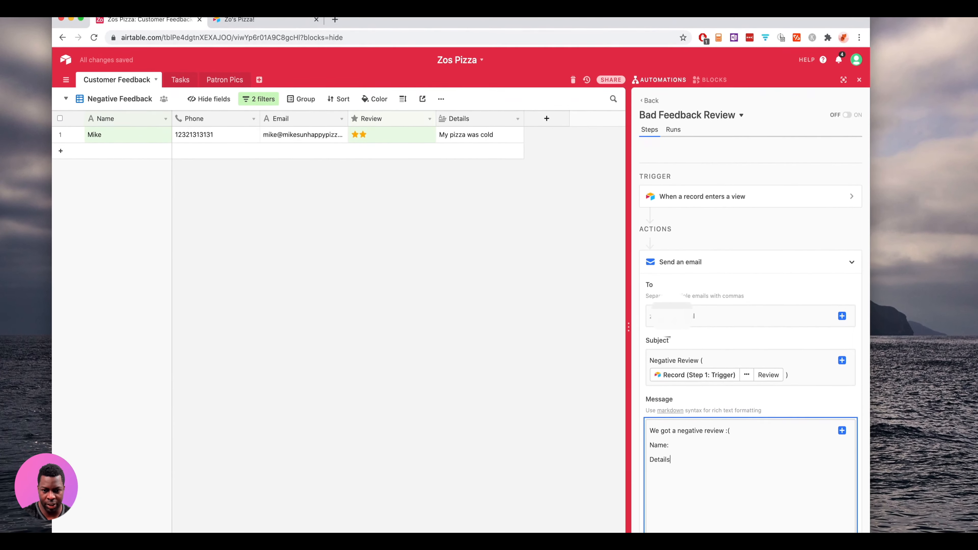
left_click(699, 444)
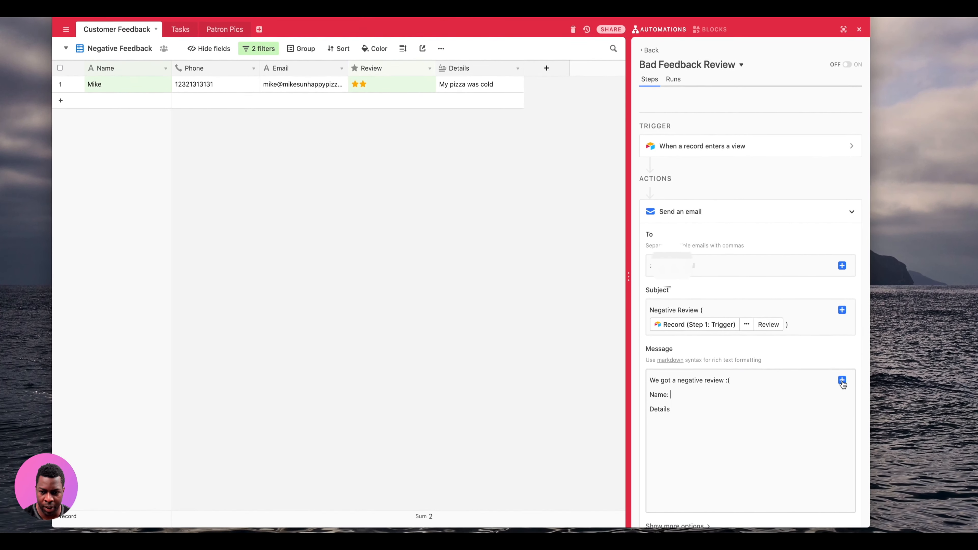
- Insert the record's Name and Details field values after the Name: and Details: labels
left_click(841, 381)
left_click(820, 395)
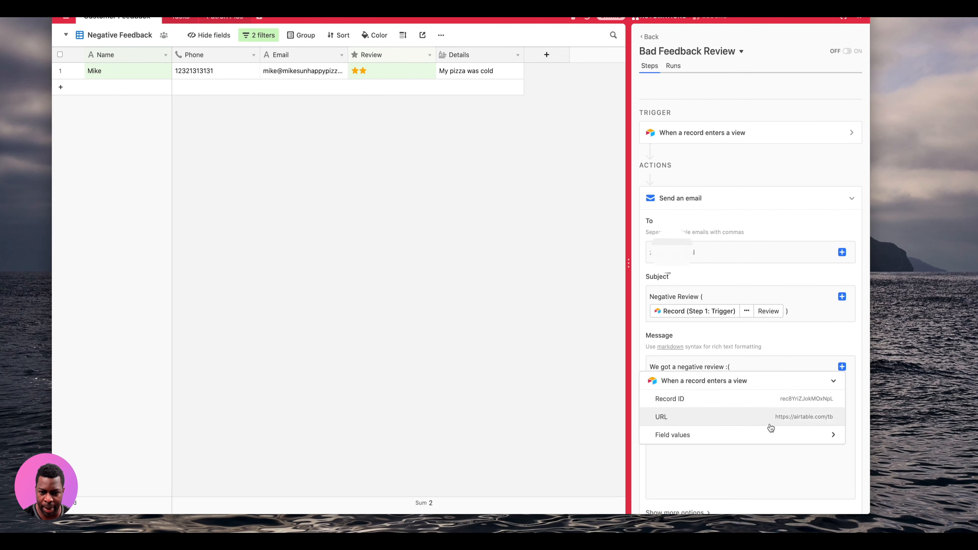
left_click(788, 434)
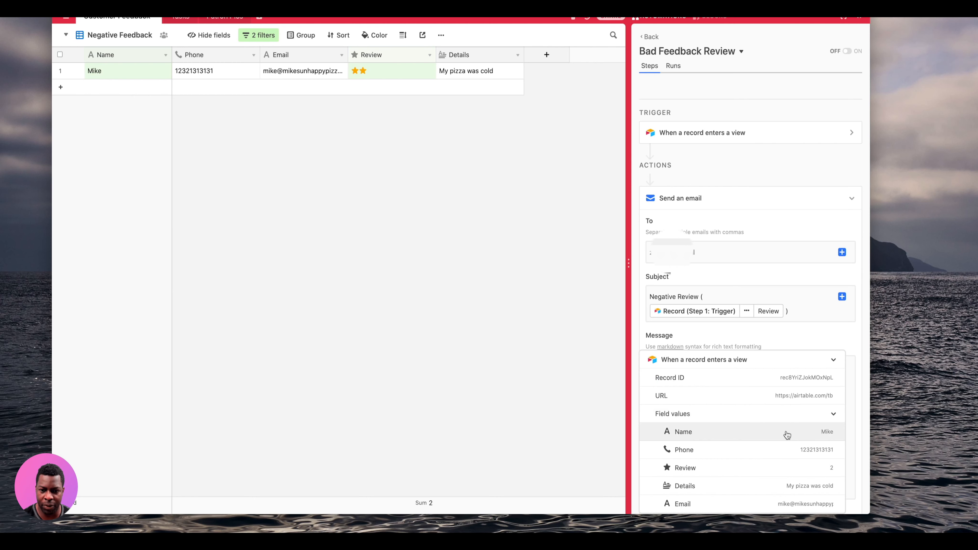
left_click(822, 432)
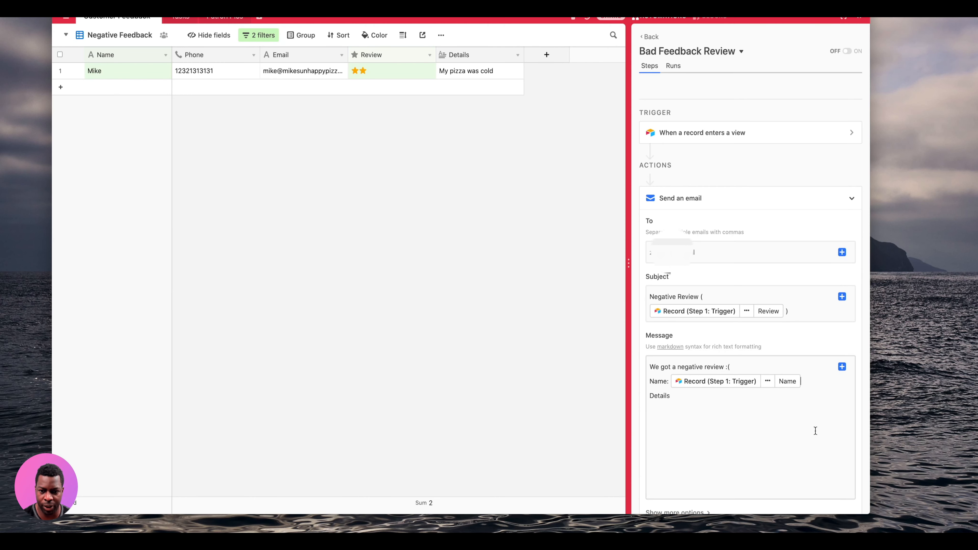
left_click(711, 401)
type(":")
left_click(841, 366)
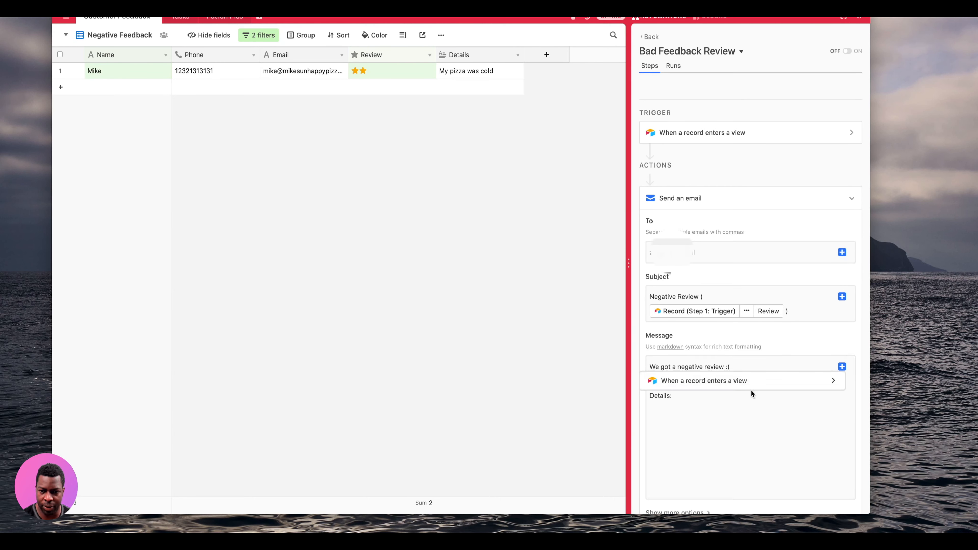
left_click(751, 385)
left_click(745, 438)
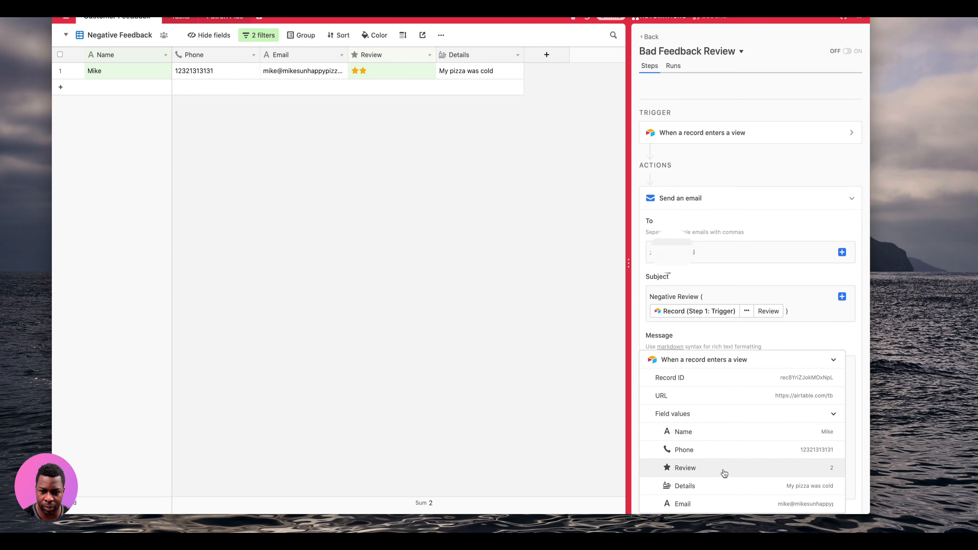
left_click(725, 485)
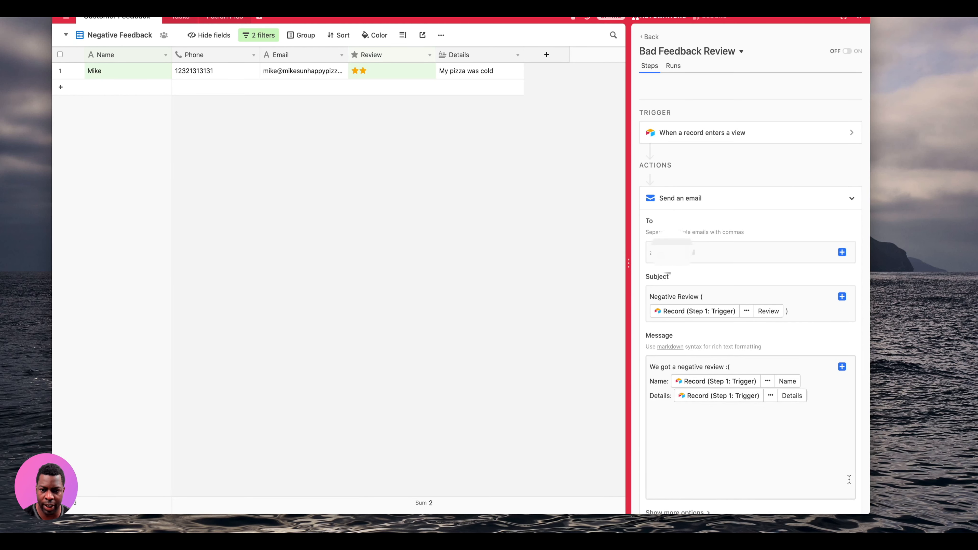
- Look over the email's extra CC/BCC options, then finish the Send an email action
scroll(793, 507, "down", 5)
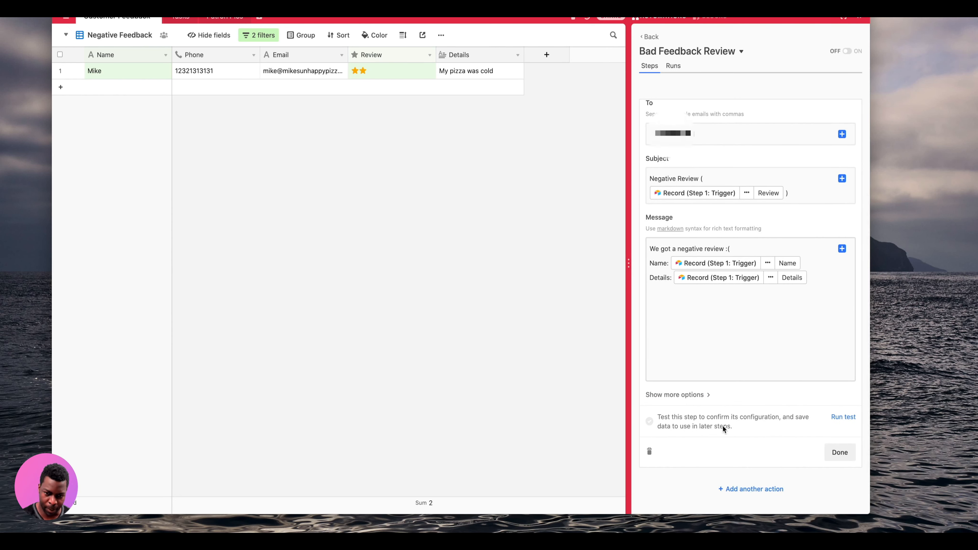
left_click(708, 397)
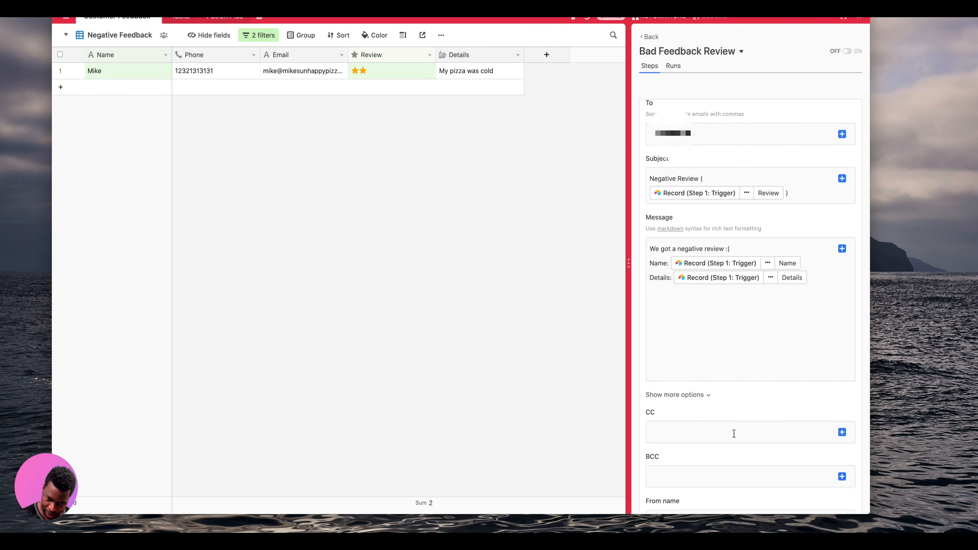
scroll(681, 442, "down", 5)
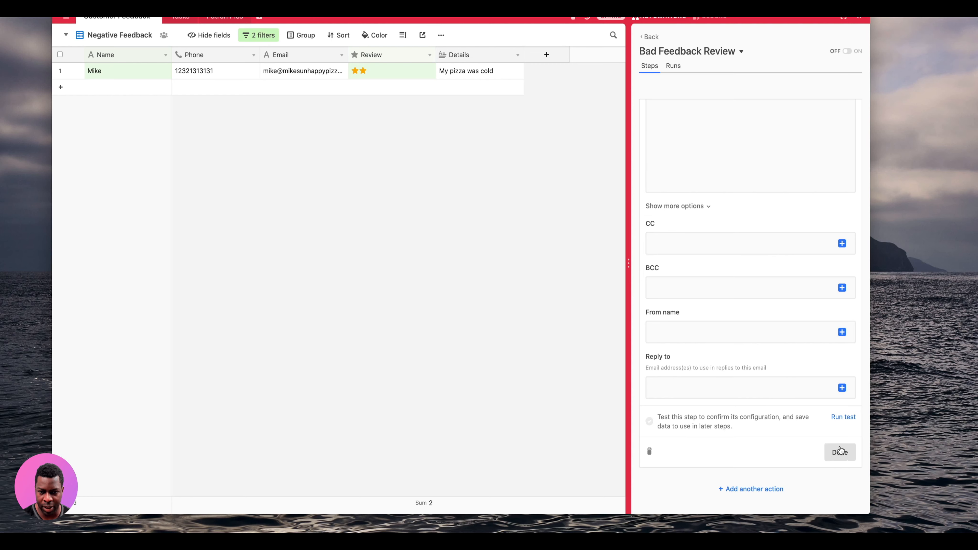
left_click(707, 207)
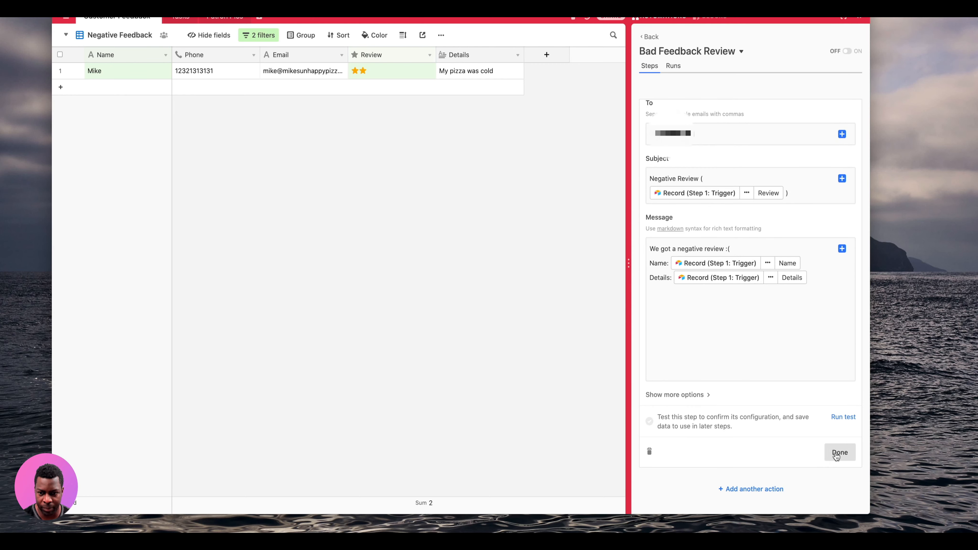
left_click(838, 454)
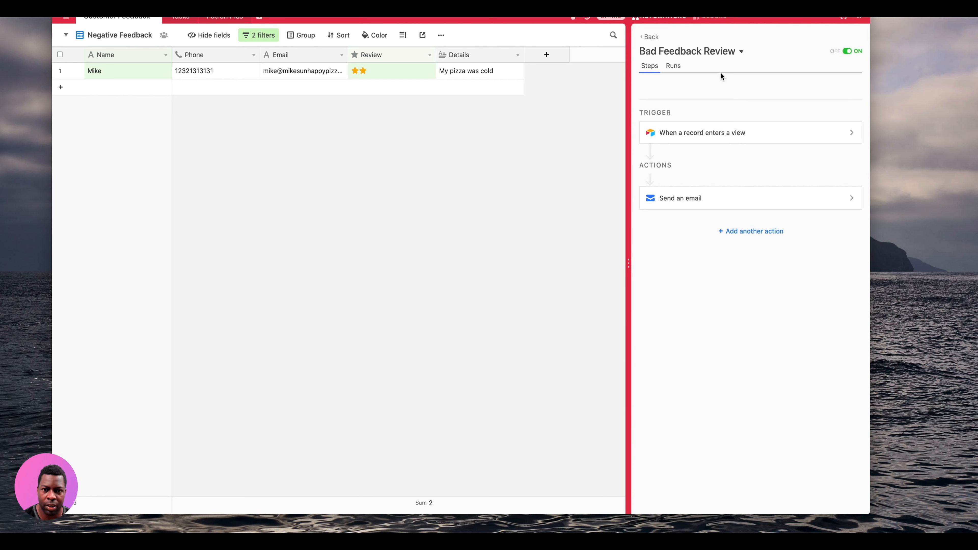
- Return to the automations list, where Bad Feedback Review shows as ON
left_click(651, 37)
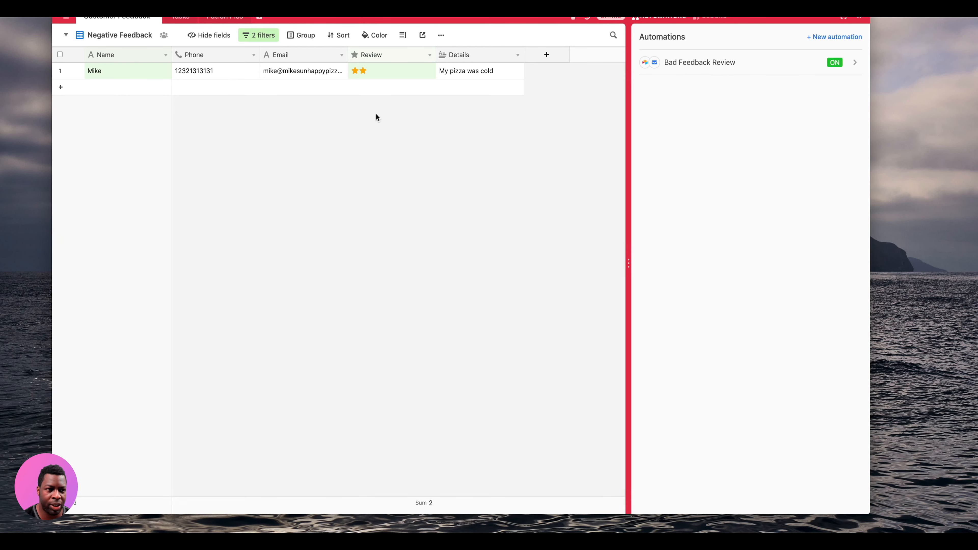
- Duplicate the two-star 'My pizza was cold' record in the Negative Feedback view
left_click(60, 71)
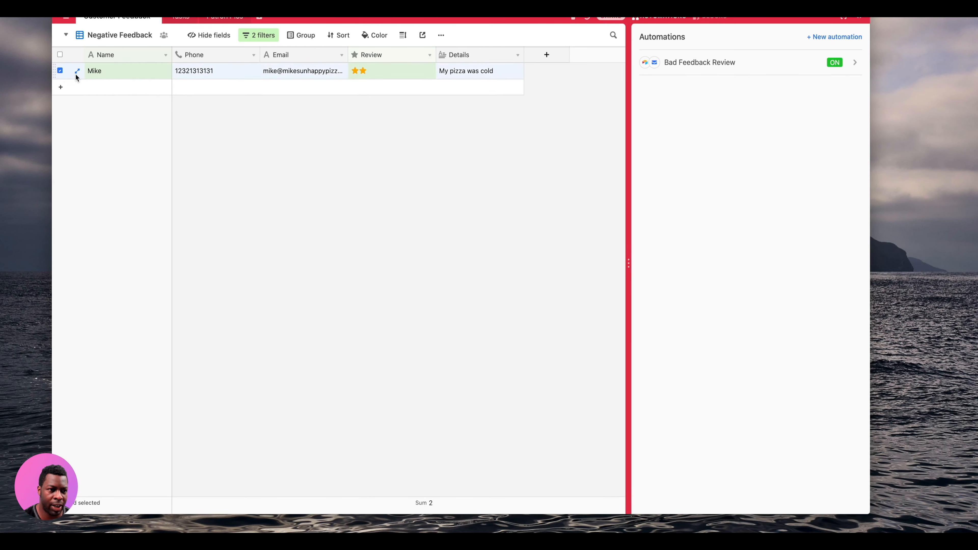
right_click(144, 75)
left_click(182, 122)
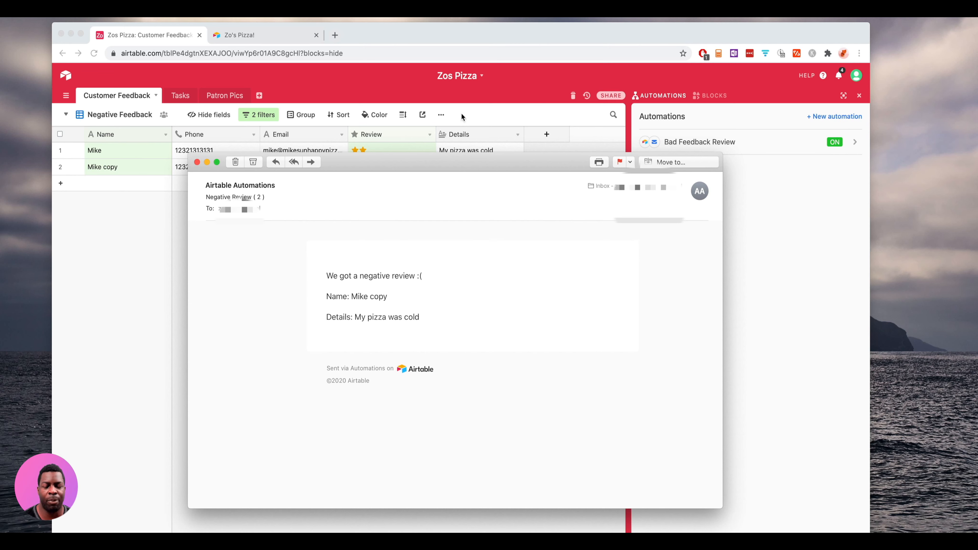
- Check the 'Negative Review (2)' email names the copied record, then close the message
mouse_move(328, 199)
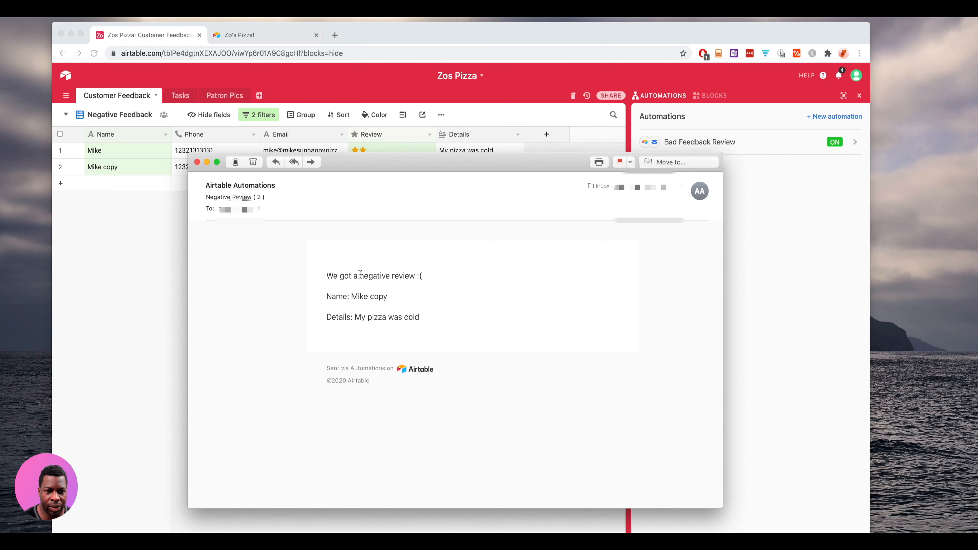
left_click_drag(360, 274, 384, 295)
left_click(370, 298)
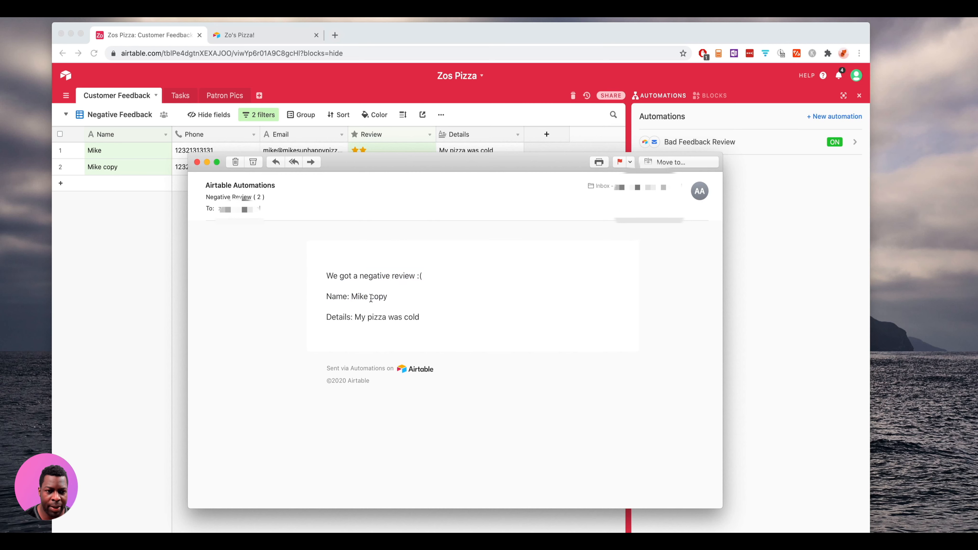
left_click_drag(351, 297, 390, 299)
left_click_drag(338, 164, 311, 212)
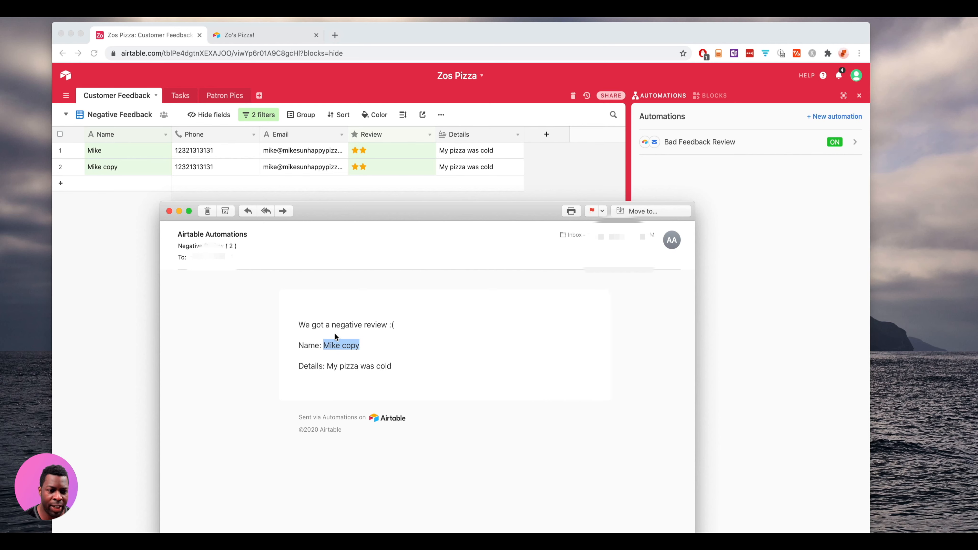
left_click(169, 210)
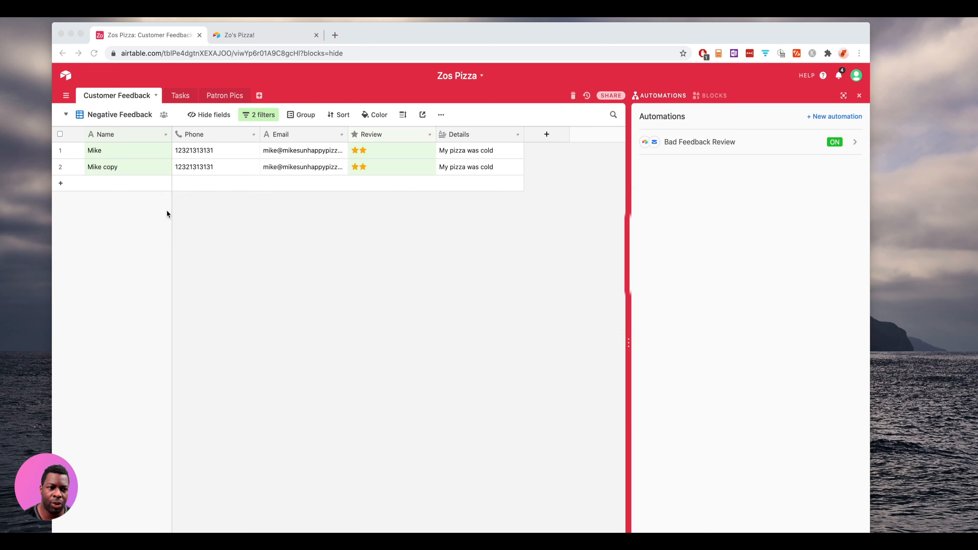
- Switch Customer Feedback from the Negative Feedback view to the full Grid view
left_click(125, 115)
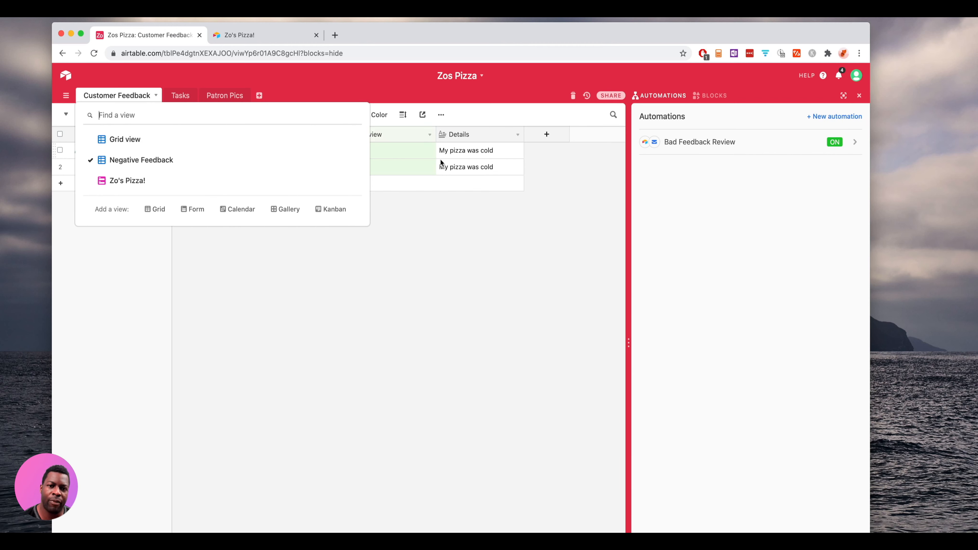
left_click(207, 141)
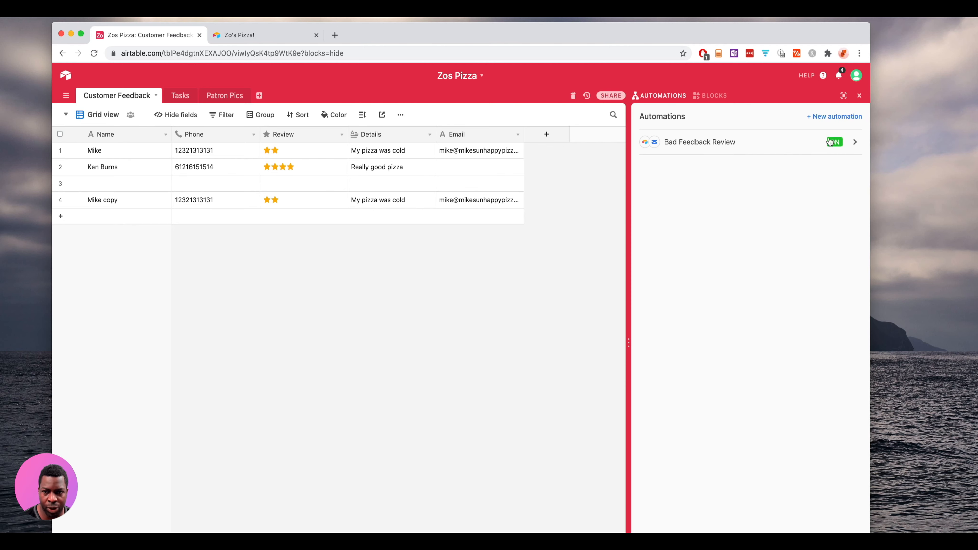
left_click(856, 143)
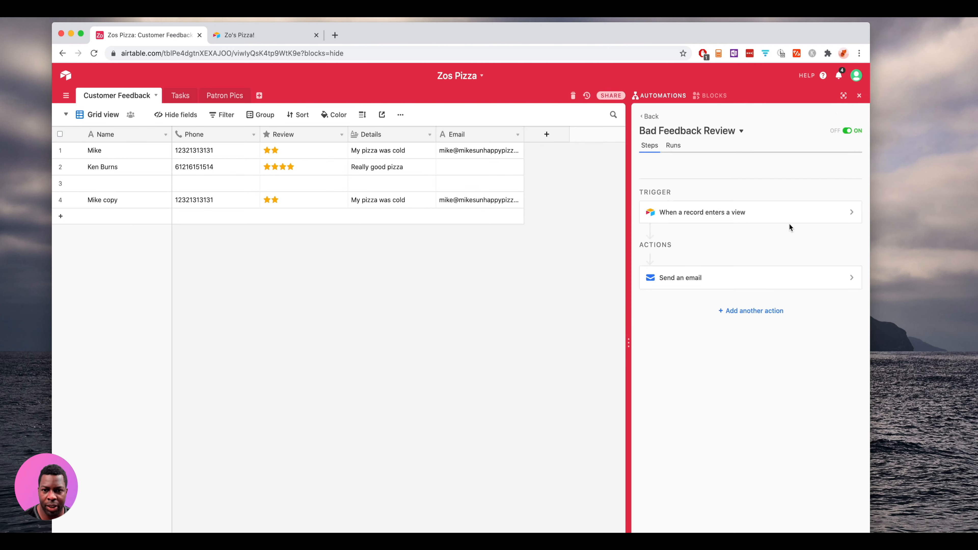
left_click(850, 278)
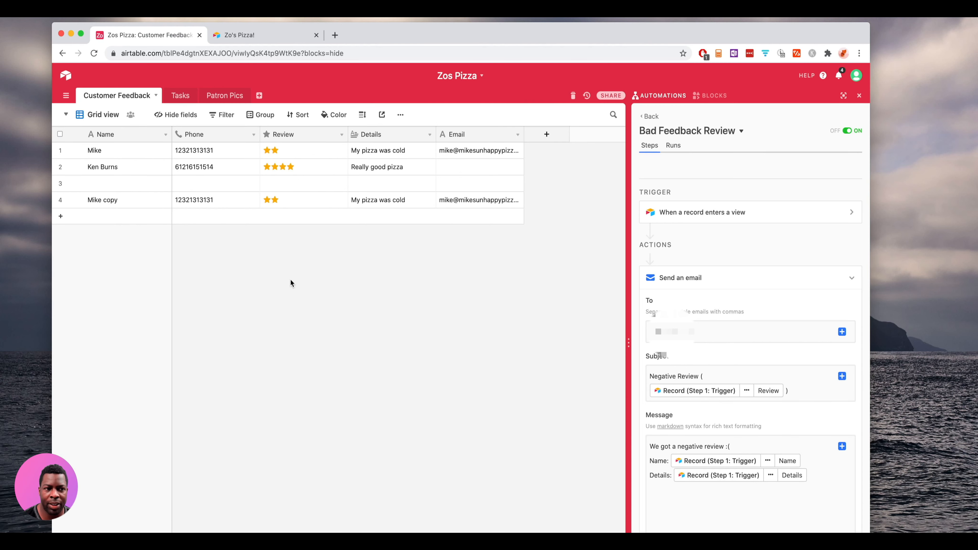
left_click(128, 219)
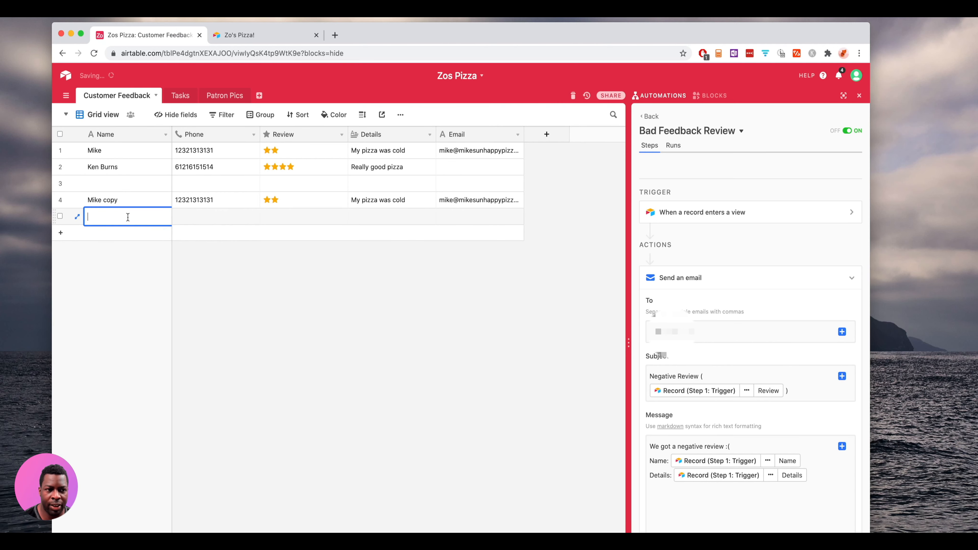
left_click(197, 219)
left_click(278, 223)
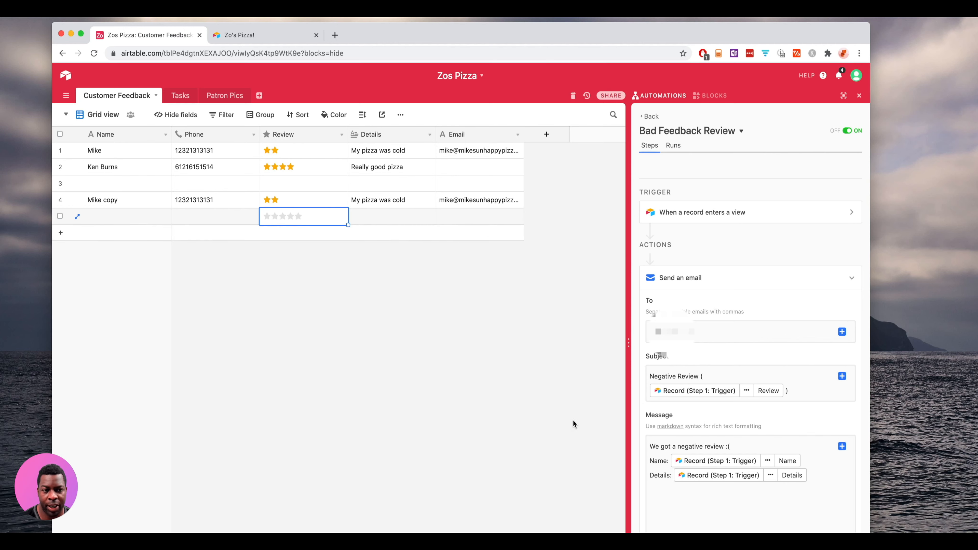
left_click(557, 411)
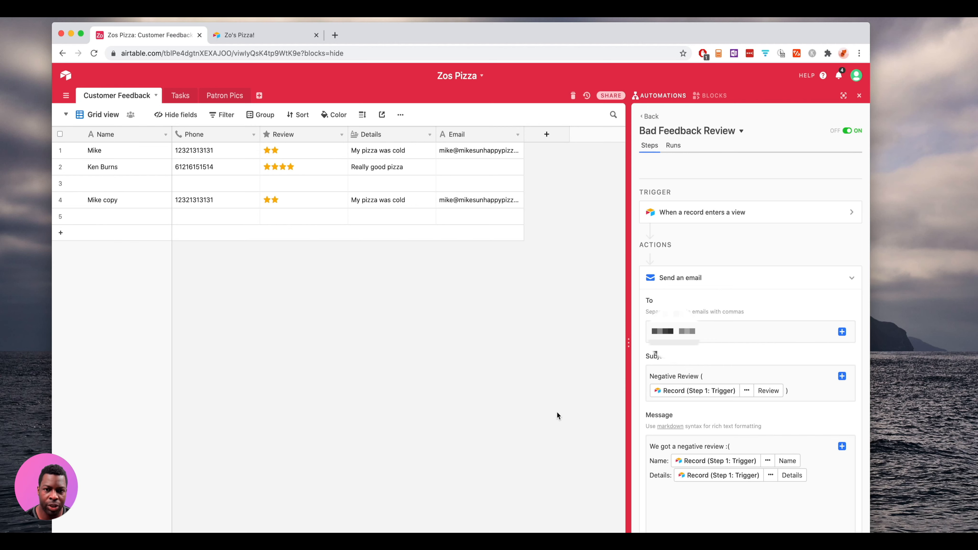
left_click(647, 117)
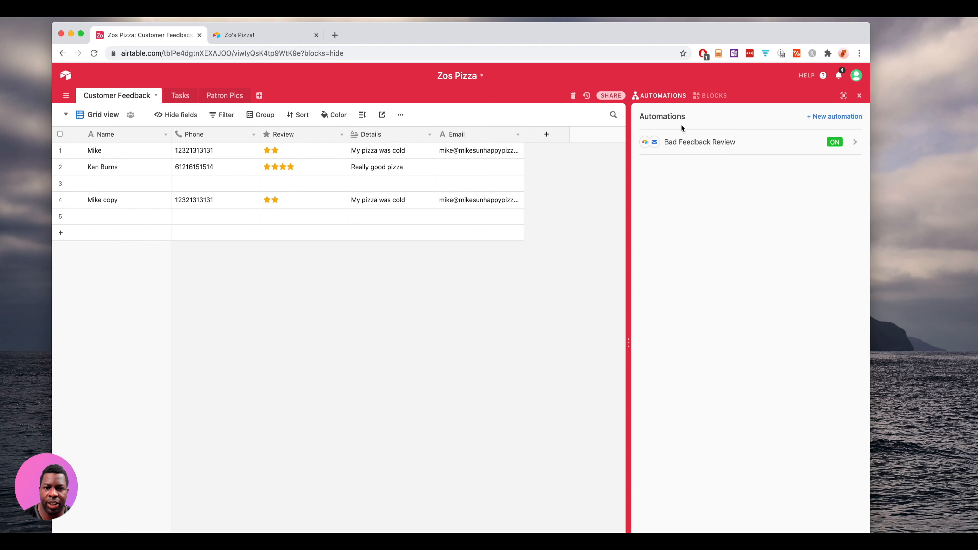
- Add a Create record action to Bad Feedback Review that creates records in the Tasks table
left_click(698, 142)
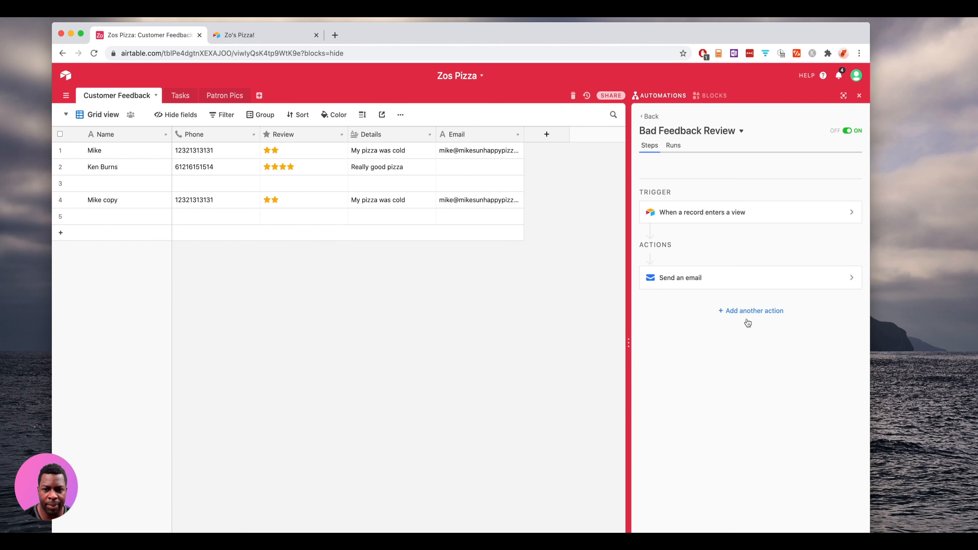
left_click(755, 312)
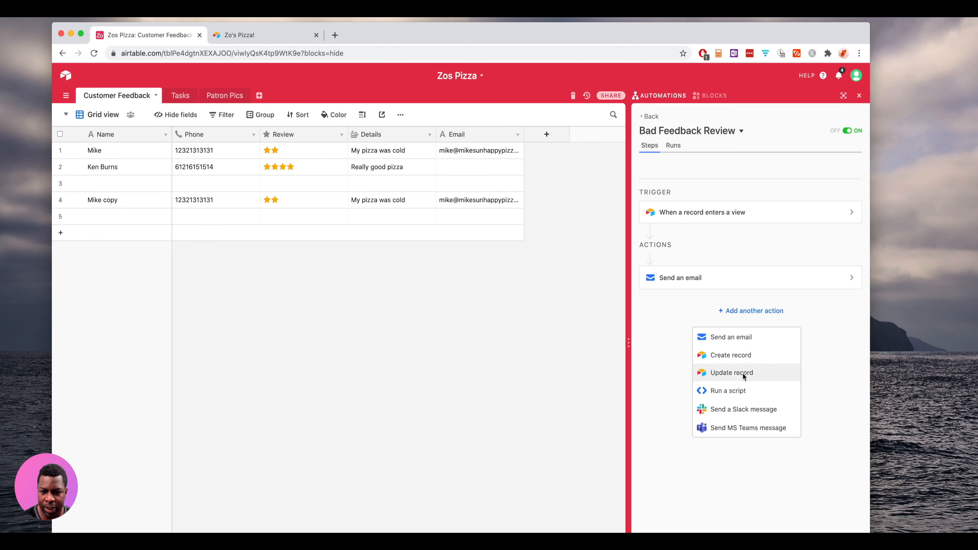
left_click(741, 356)
left_click(739, 351)
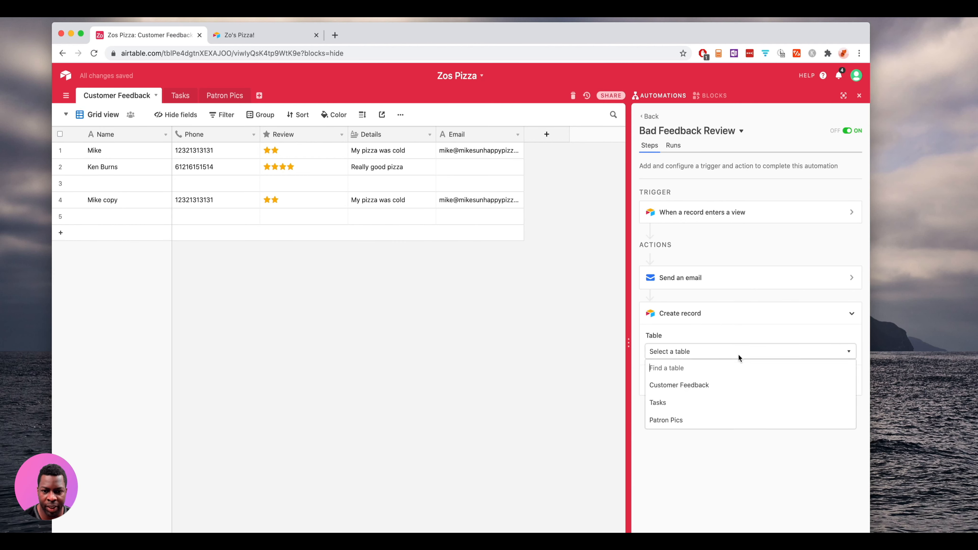
left_click(696, 402)
- Add a Notes field to the new task, filled with the feedback record's Details
left_click(676, 384)
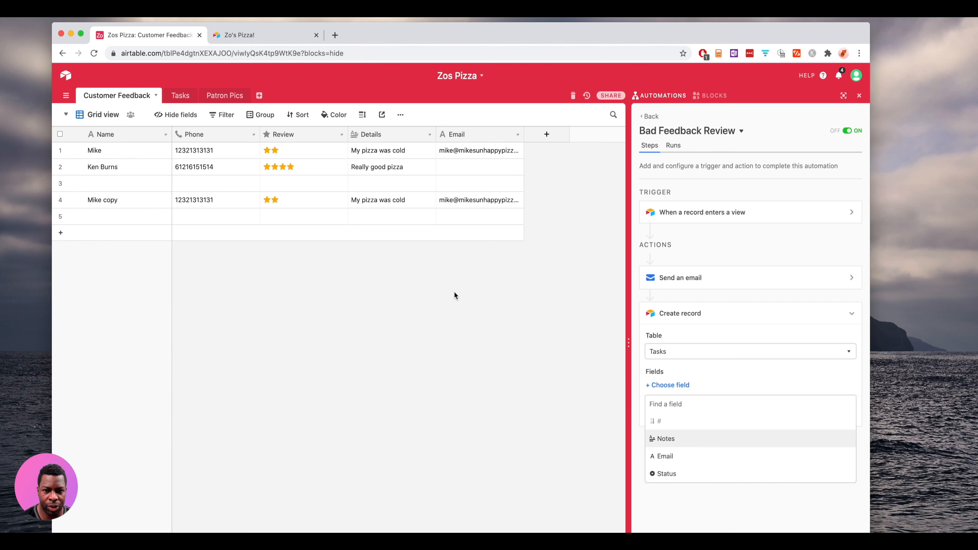
left_click(183, 100)
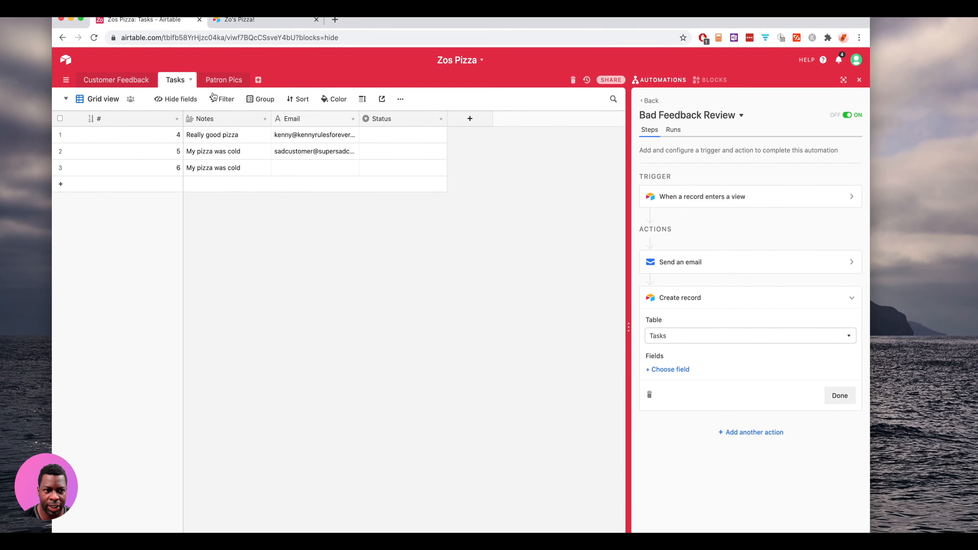
left_click(116, 86)
left_click(681, 347)
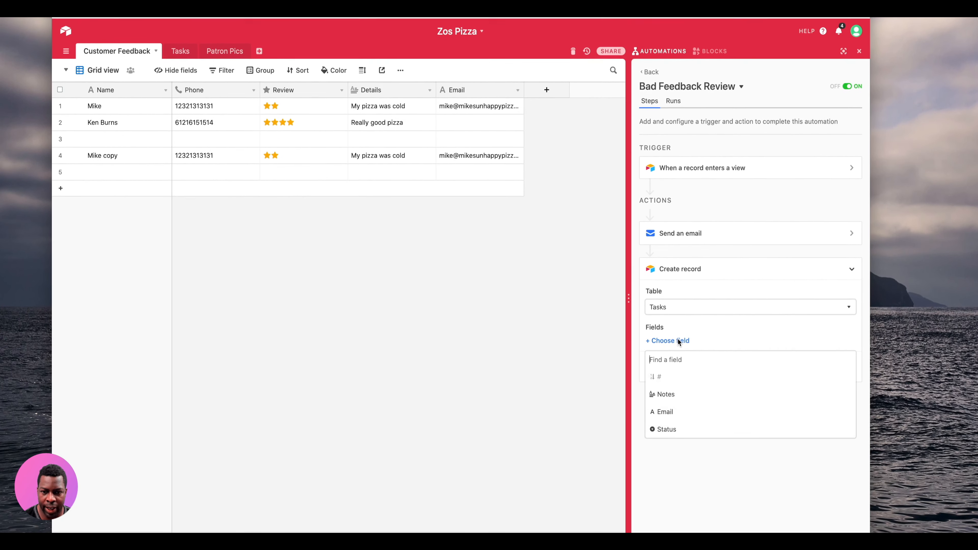
left_click(662, 401)
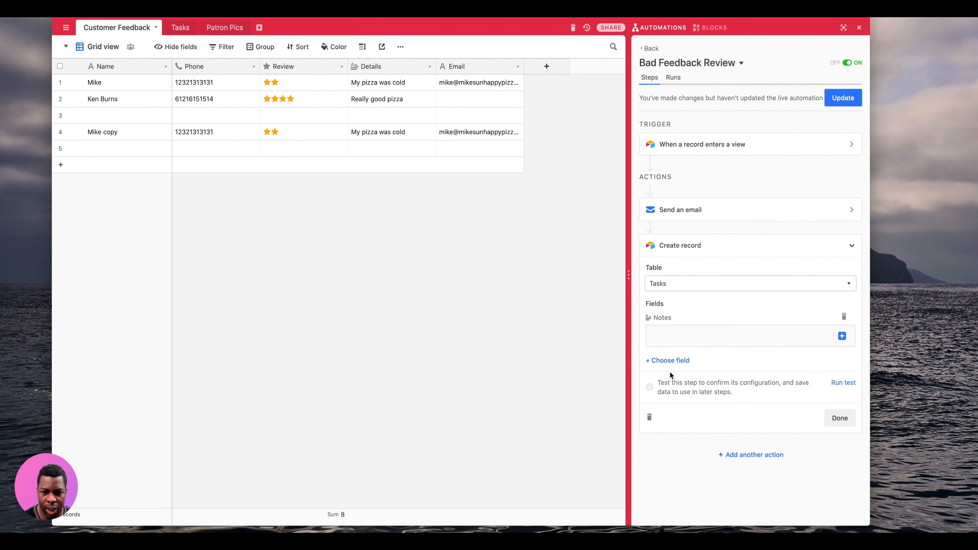
left_click(672, 343)
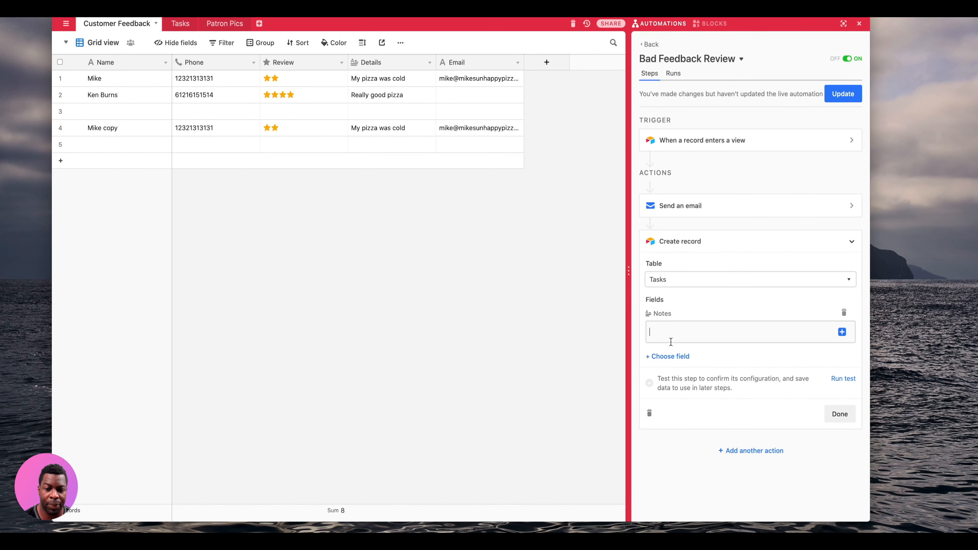
left_click(842, 332)
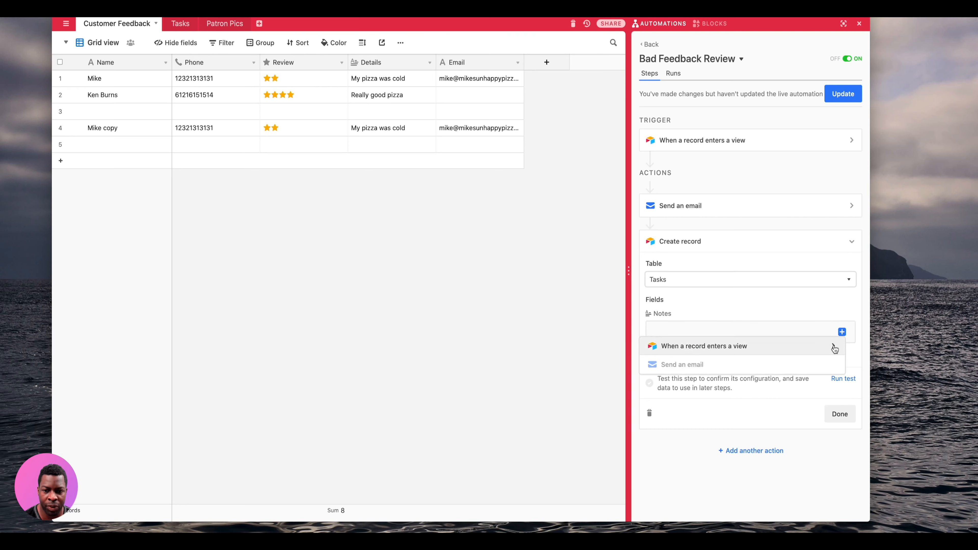
left_click(833, 347)
left_click(818, 400)
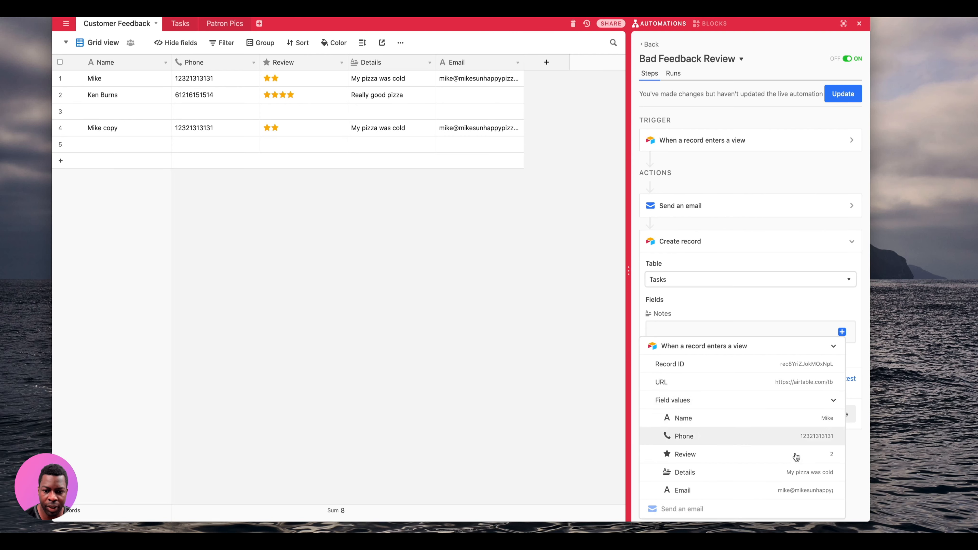
left_click(795, 474)
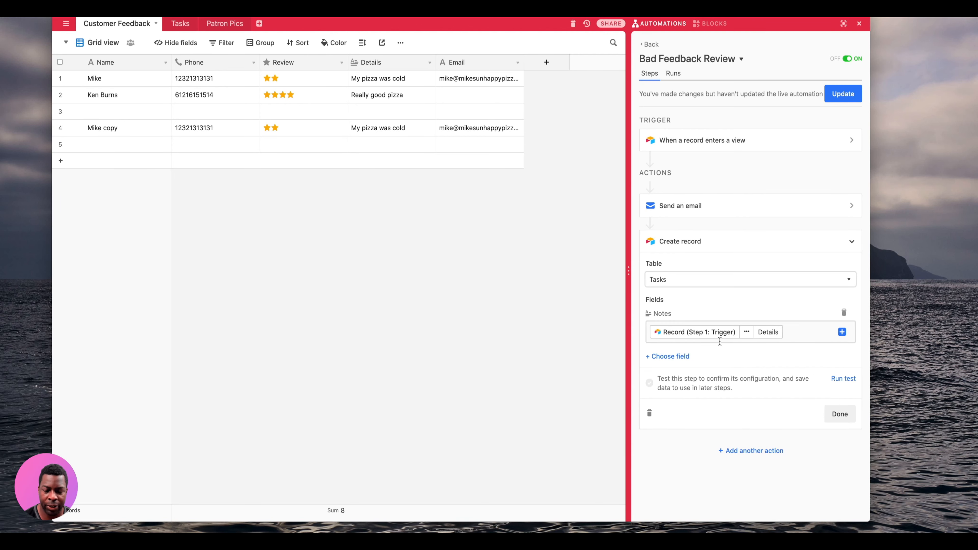
- Add an Email field filled from the feedback record's Email, plus a Status field
left_click(681, 358)
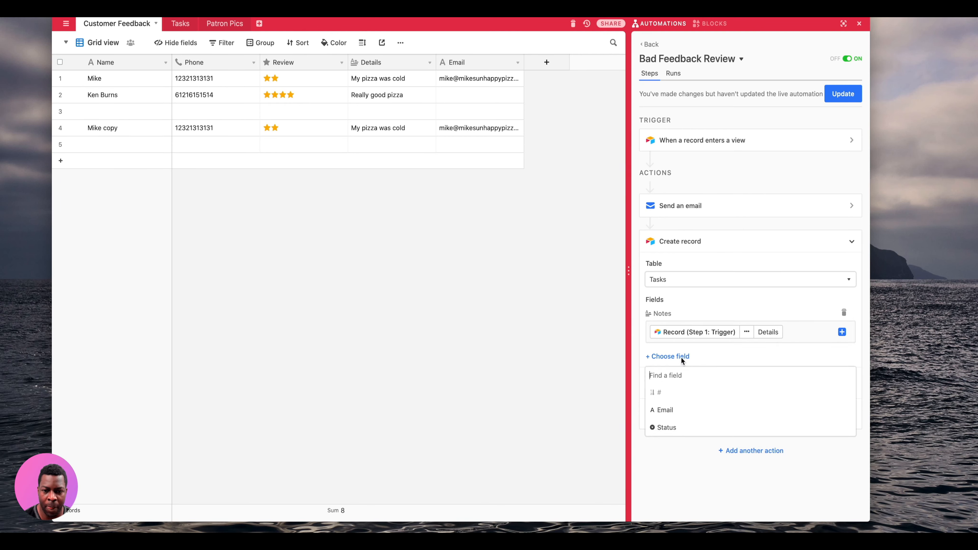
left_click(680, 419)
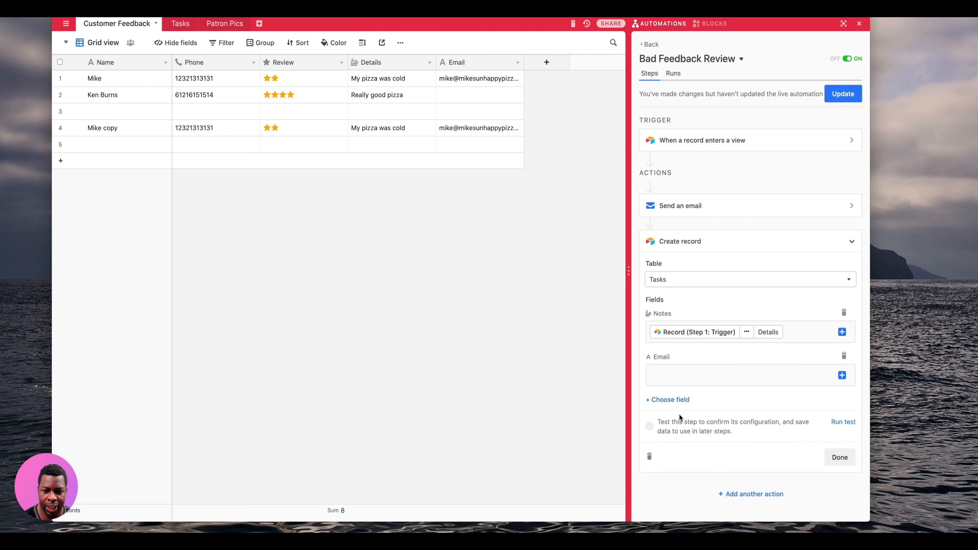
left_click(840, 377)
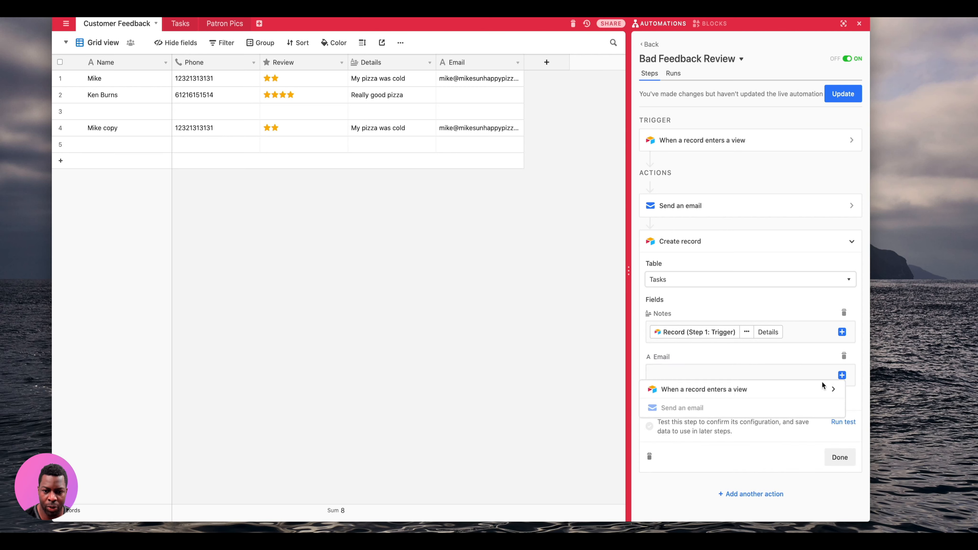
left_click(742, 395)
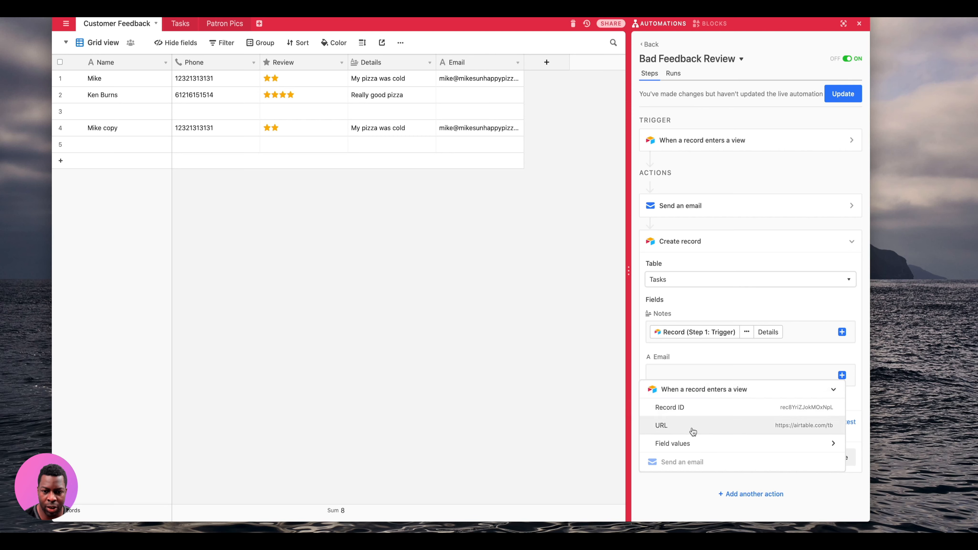
left_click(703, 444)
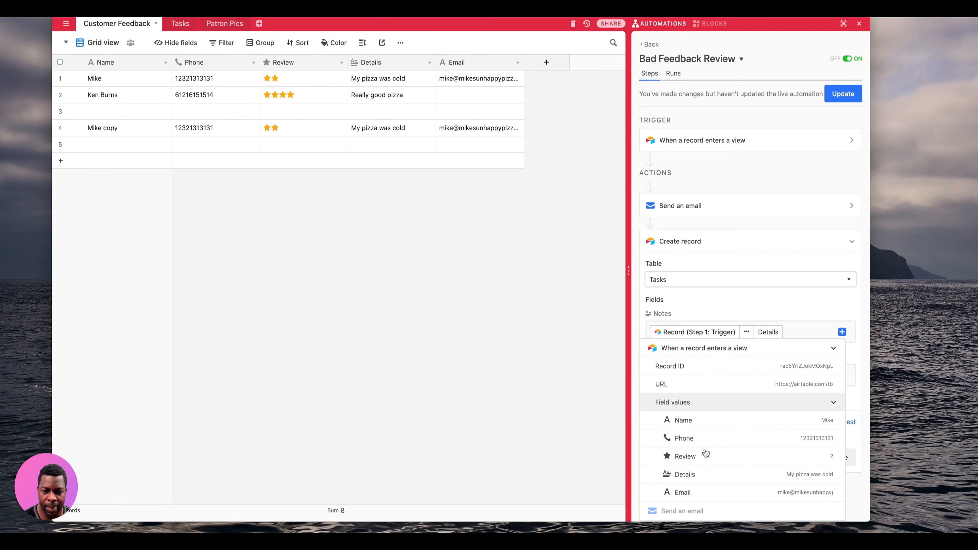
left_click(706, 491)
left_click(679, 402)
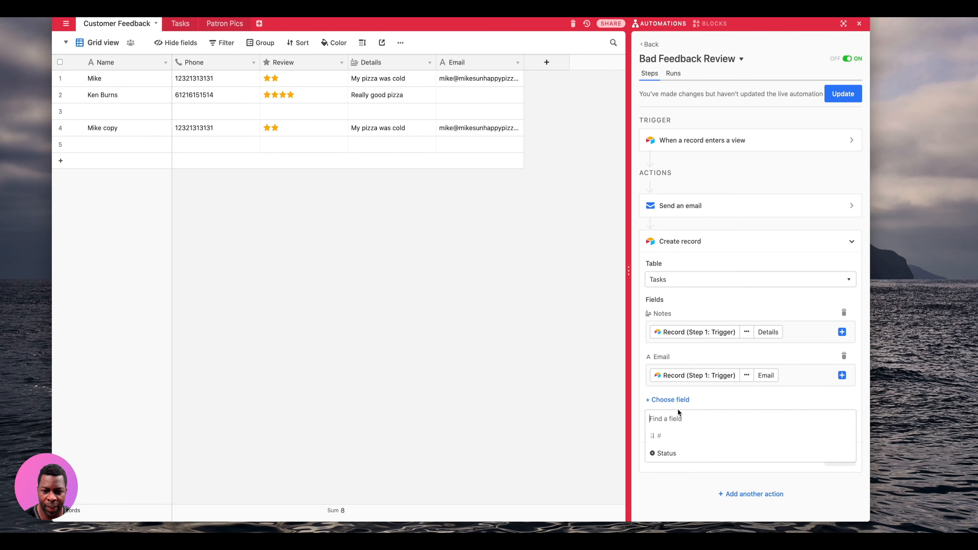
left_click(669, 454)
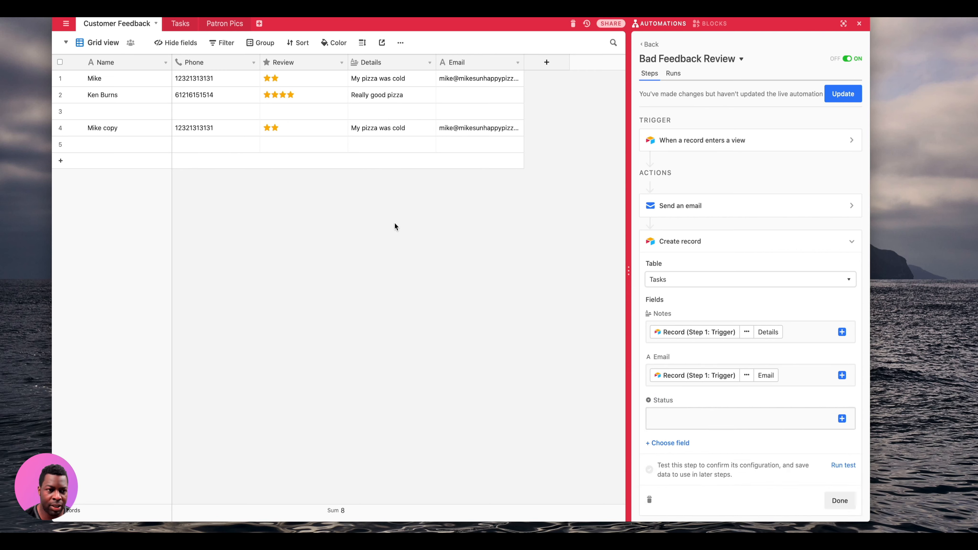
- Check the Tasks Status field's choices to confirm the exact 'Todo' option name, without changes
left_click(186, 24)
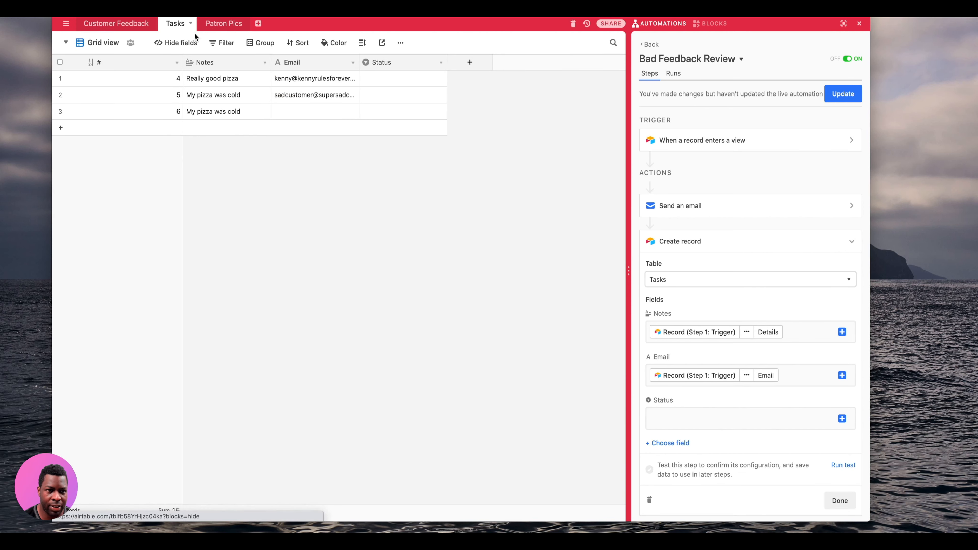
left_click(440, 63)
left_click(427, 79)
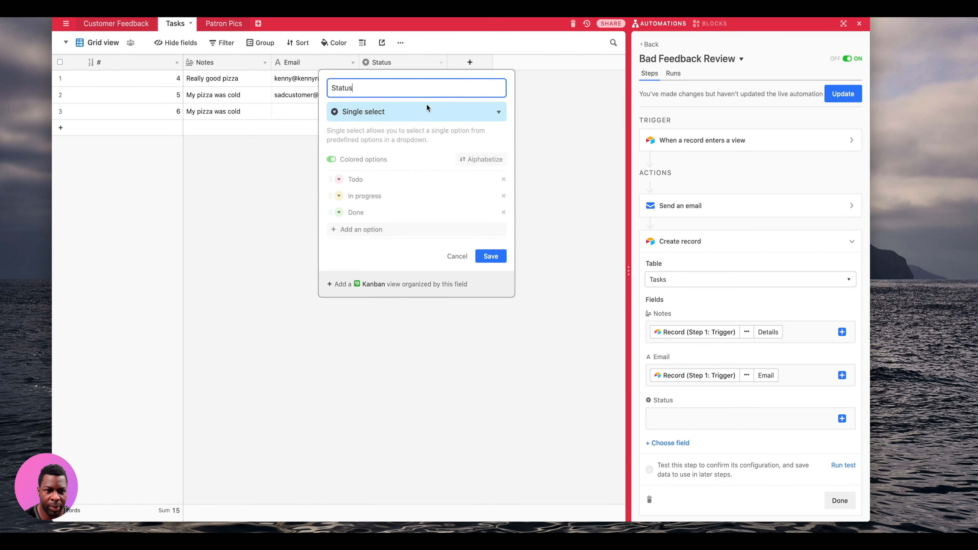
left_click(385, 179)
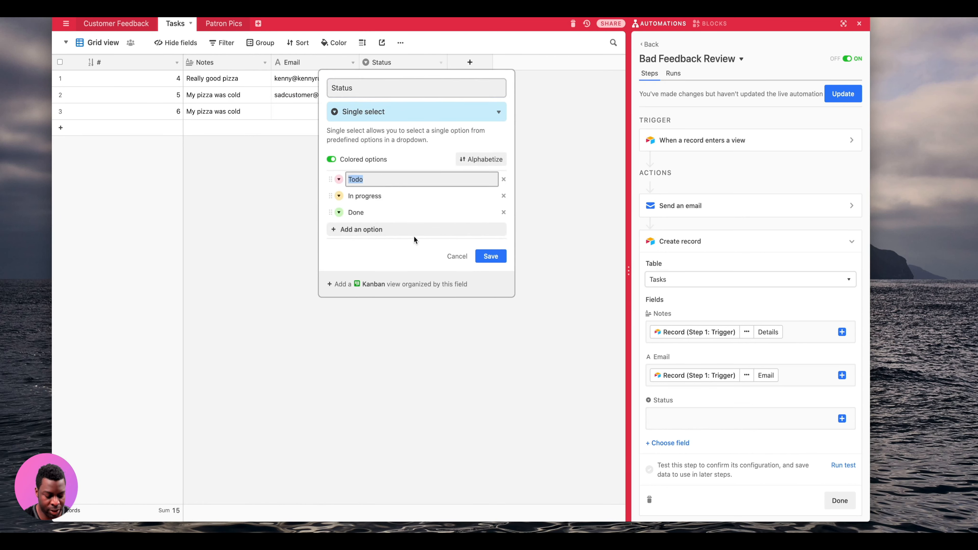
left_click(465, 256)
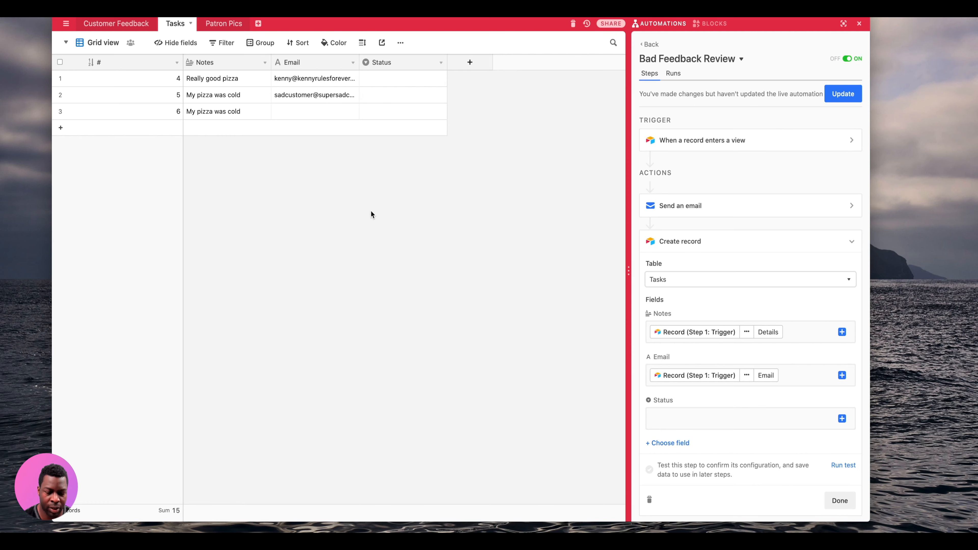
left_click(135, 29)
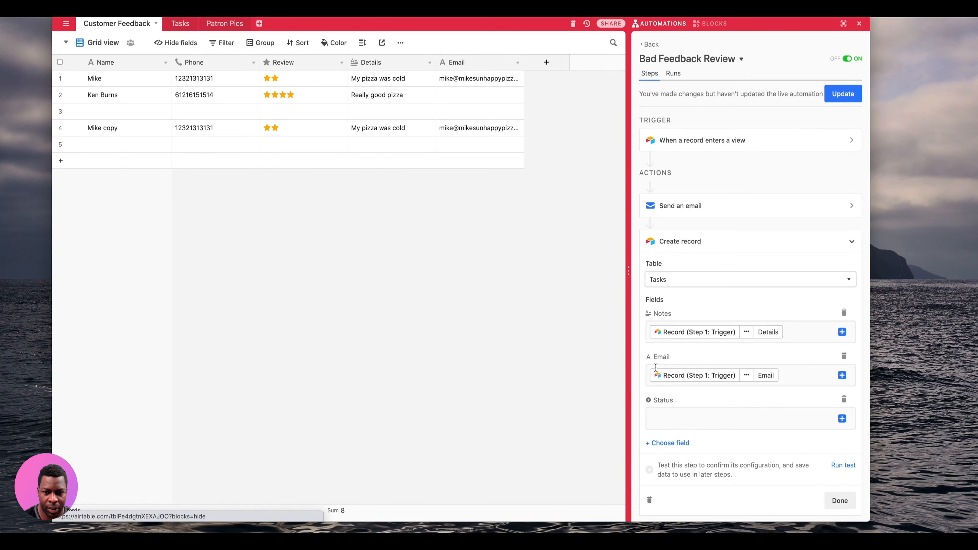
- Enter 'Todo' as the task's Status, test the Create record step successfully, and finish
left_click(664, 422)
type("Todo")
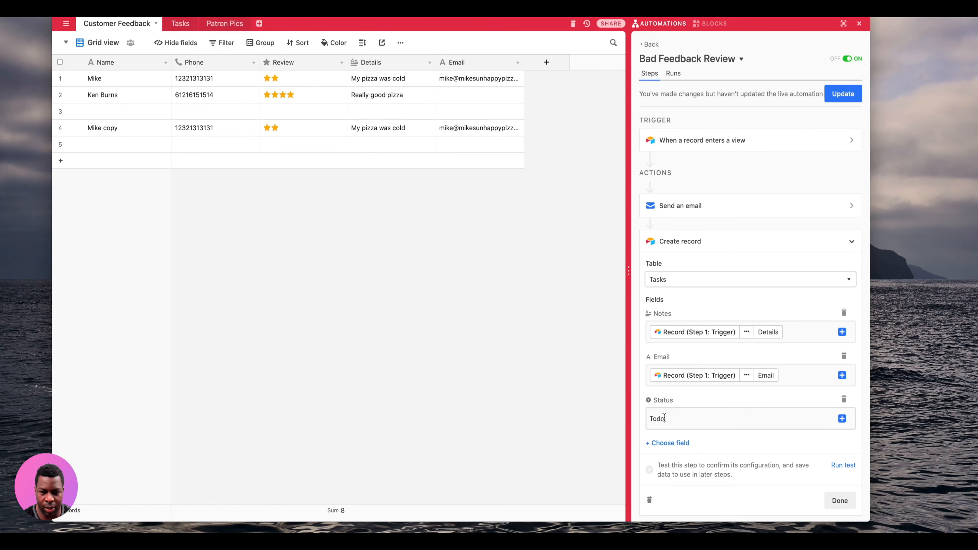
left_click(848, 466)
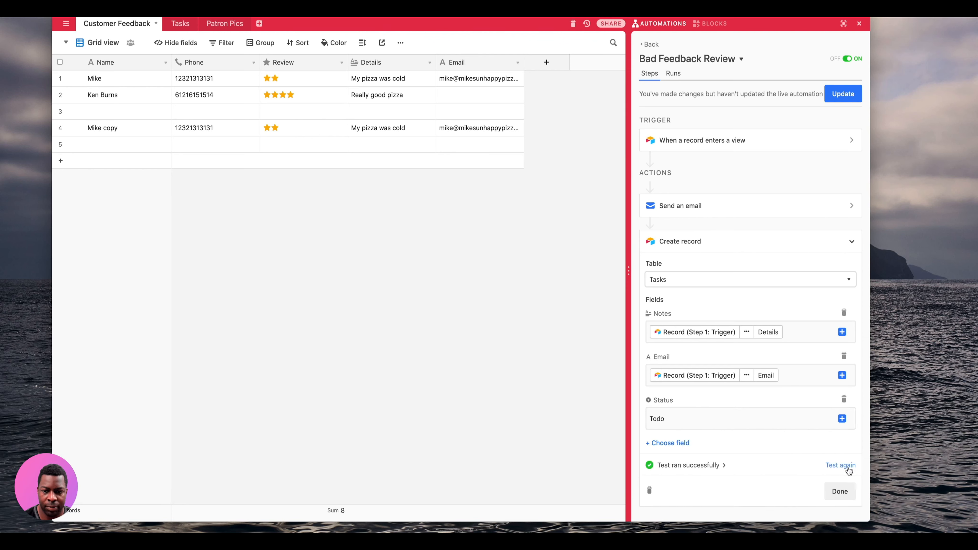
left_click(848, 466)
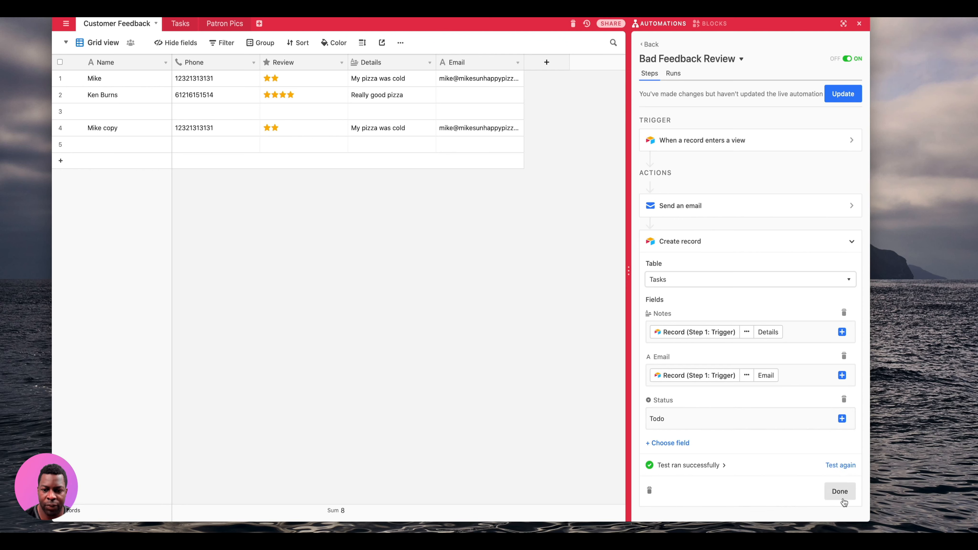
left_click(842, 492)
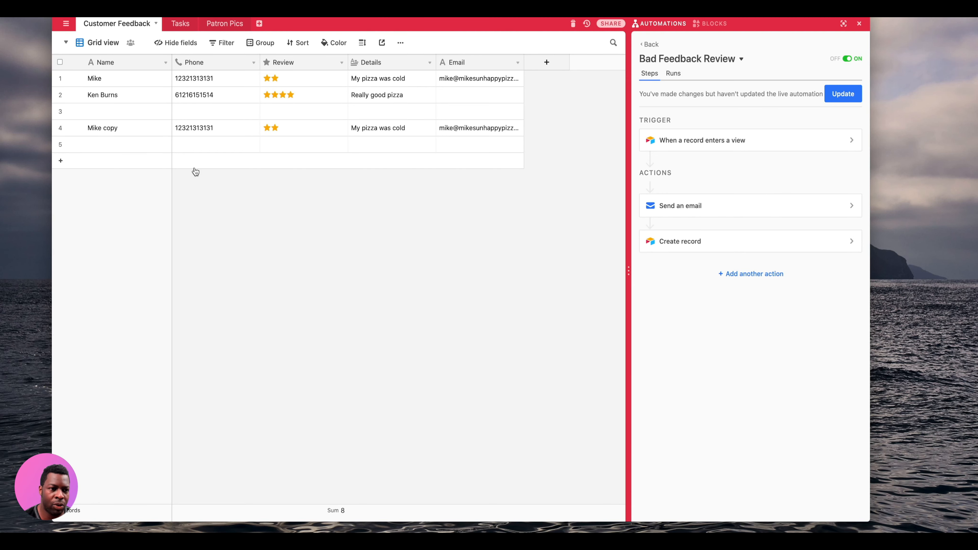
- Delete every record in the Tasks table
left_click(179, 24)
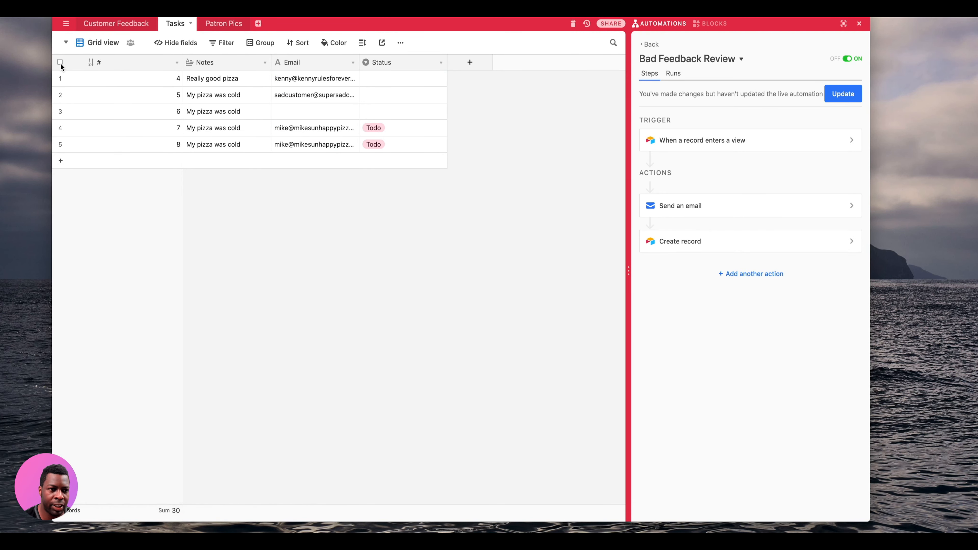
left_click(60, 62)
right_click(118, 112)
left_click(150, 136)
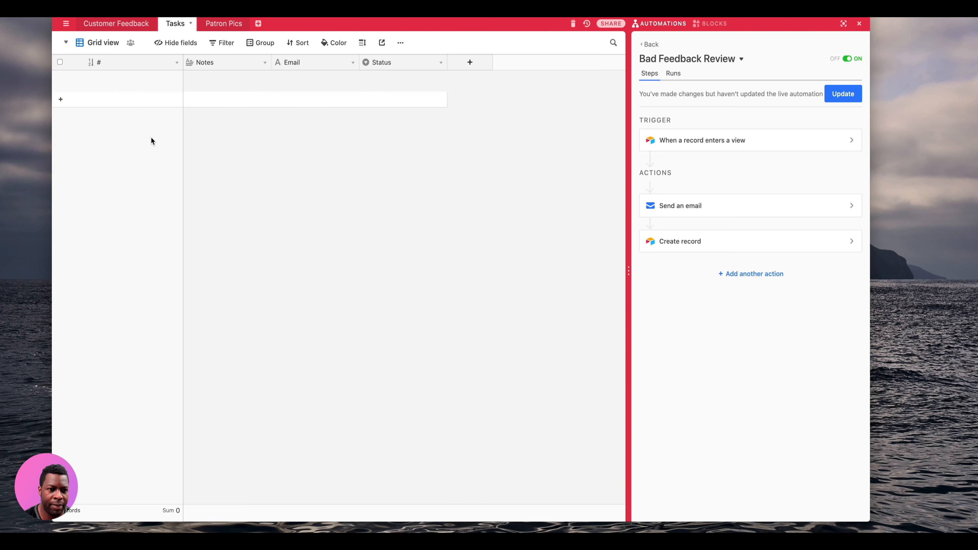
- Delete Customer Feedback rows 3–5, the blank and copied records, keeping the first two reviews
left_click(110, 28)
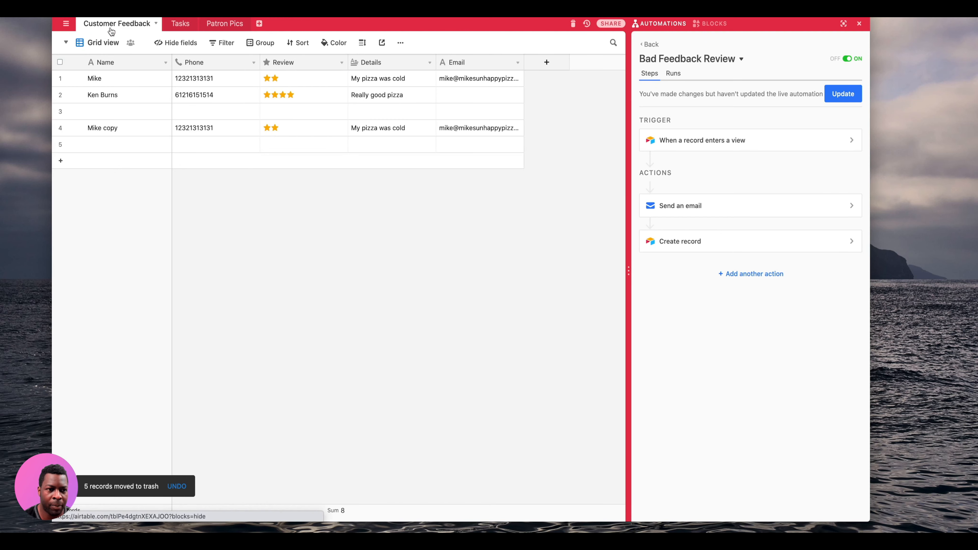
left_click(60, 94)
left_click(59, 111)
left_click(59, 127)
left_click(60, 145)
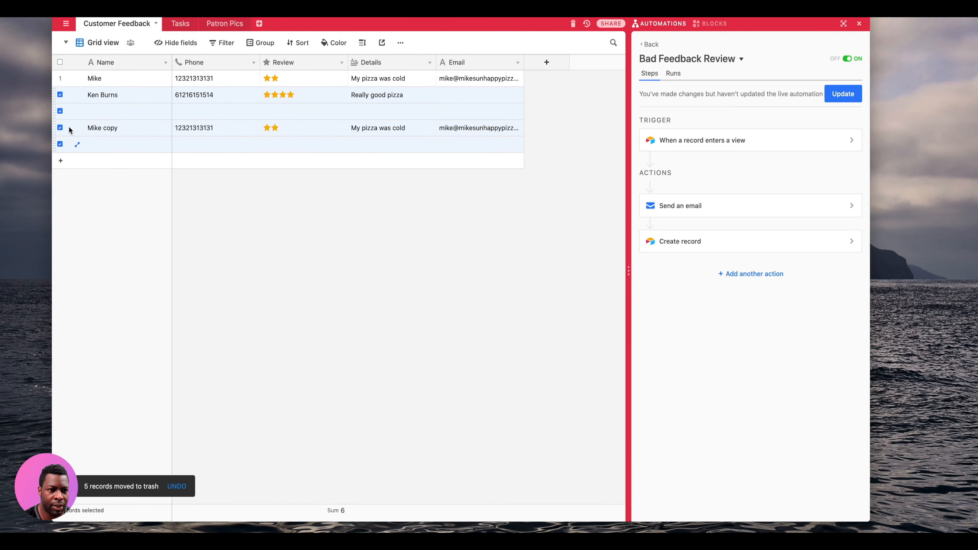
left_click(74, 128)
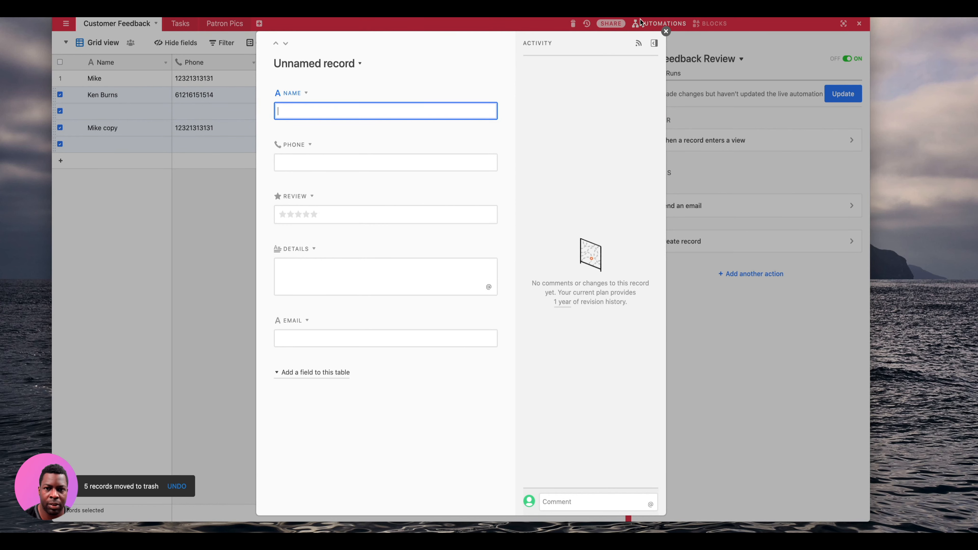
left_click(666, 32)
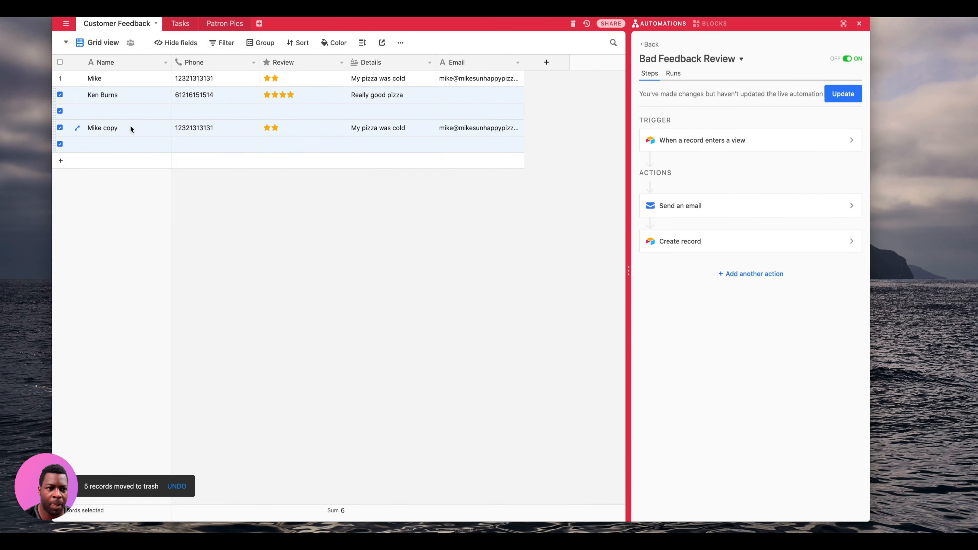
left_click(60, 95)
right_click(73, 118)
left_click(115, 143)
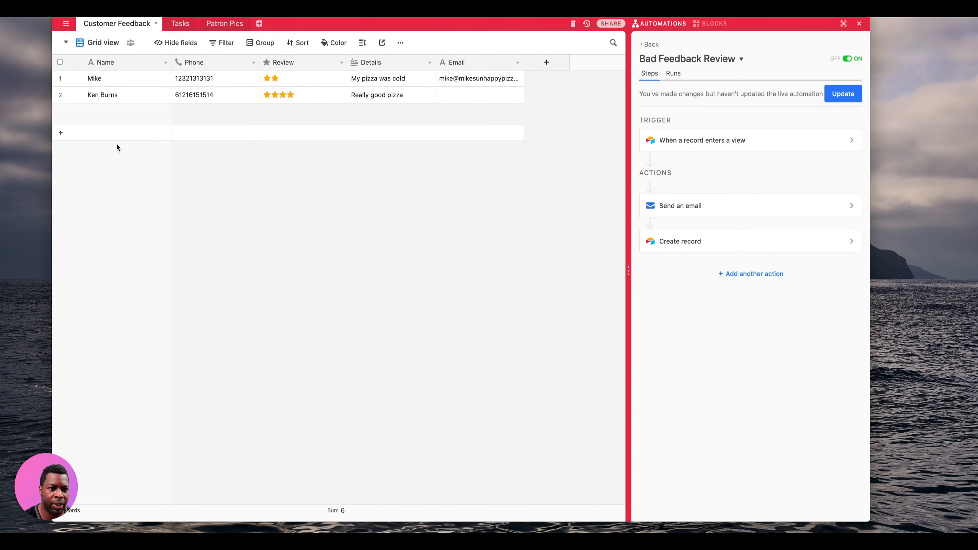
- In the Negative Feedback view, duplicate the cold-pizza complaint record and check Tasks for a new task
left_click(116, 43)
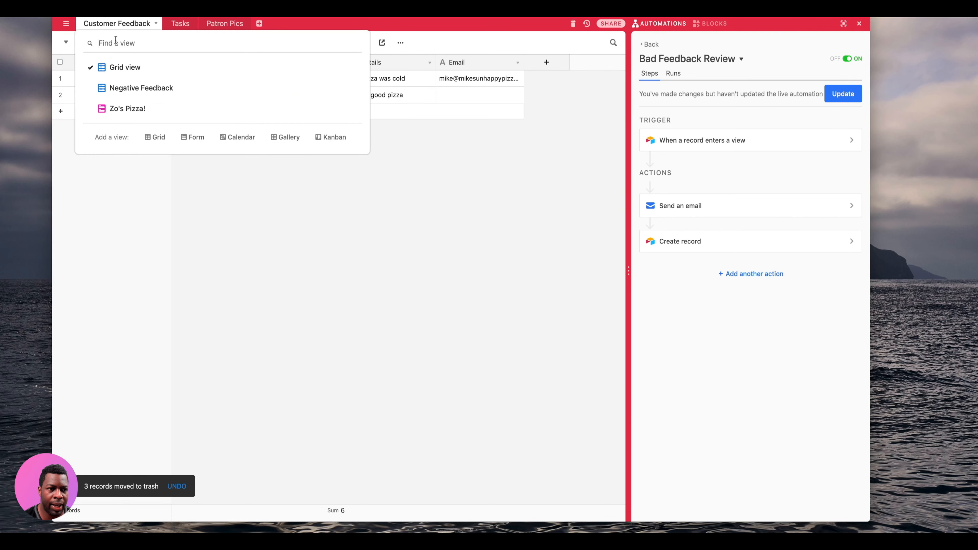
left_click(108, 89)
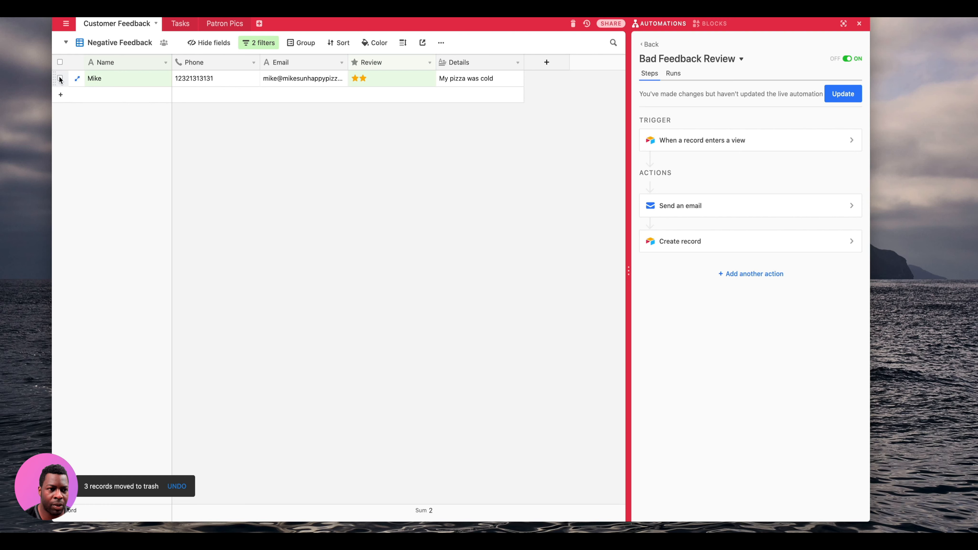
left_click(61, 79)
right_click(160, 81)
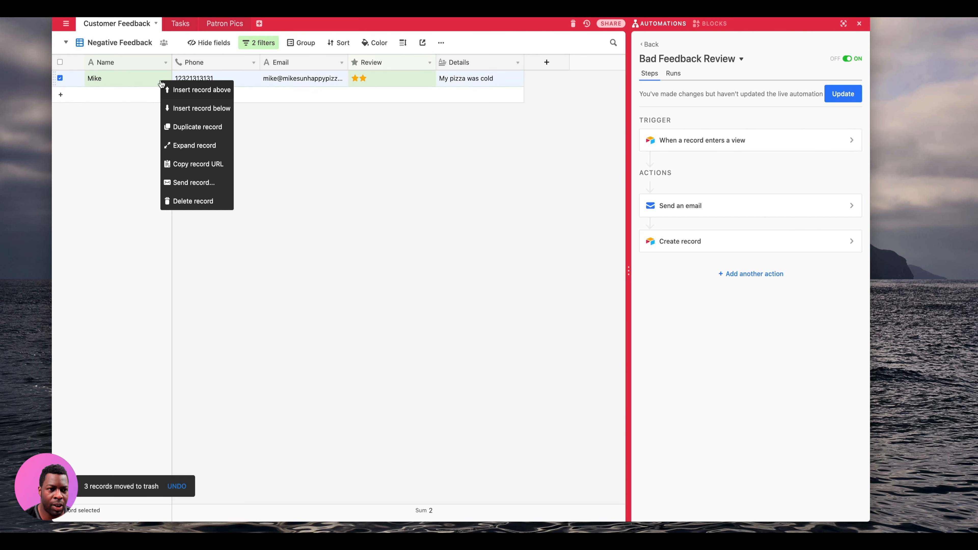
left_click(217, 127)
left_click(312, 159)
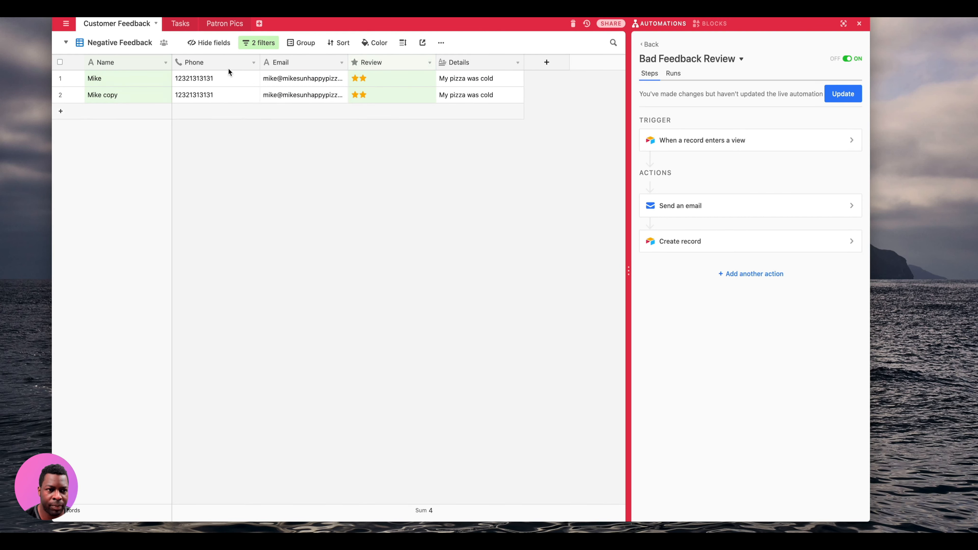
left_click(180, 24)
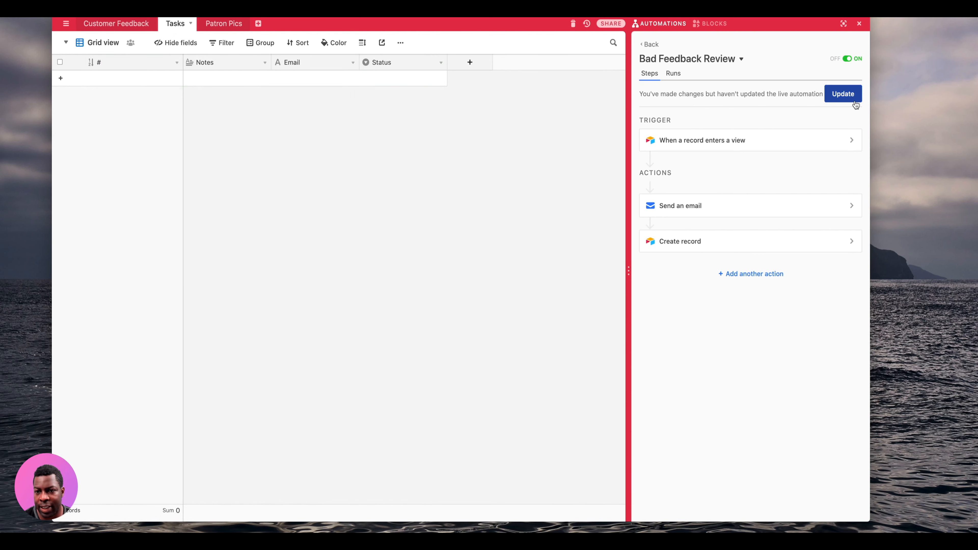
- Publish the automation changes, then delete the old duplicated complaint record
left_click(844, 99)
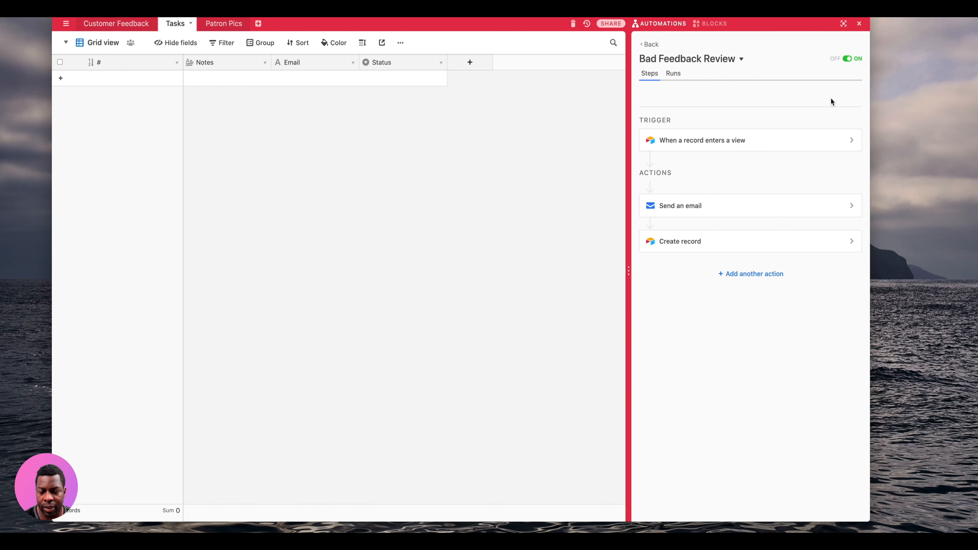
left_click(108, 24)
left_click(62, 94)
right_click(120, 95)
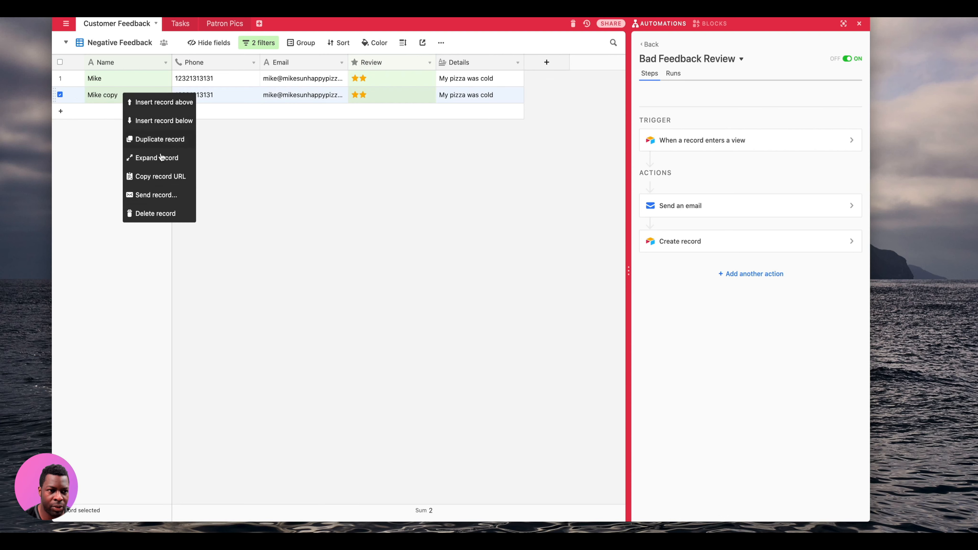
left_click(160, 212)
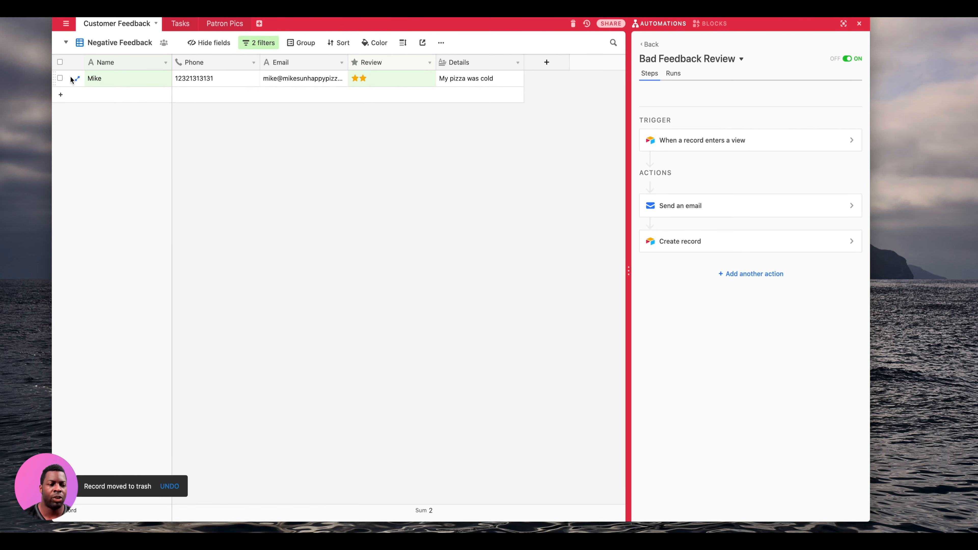
- Duplicate the original cold-pizza record and confirm a 'My pizza was cold' Todo task appears in Tasks
left_click(60, 78)
right_click(111, 81)
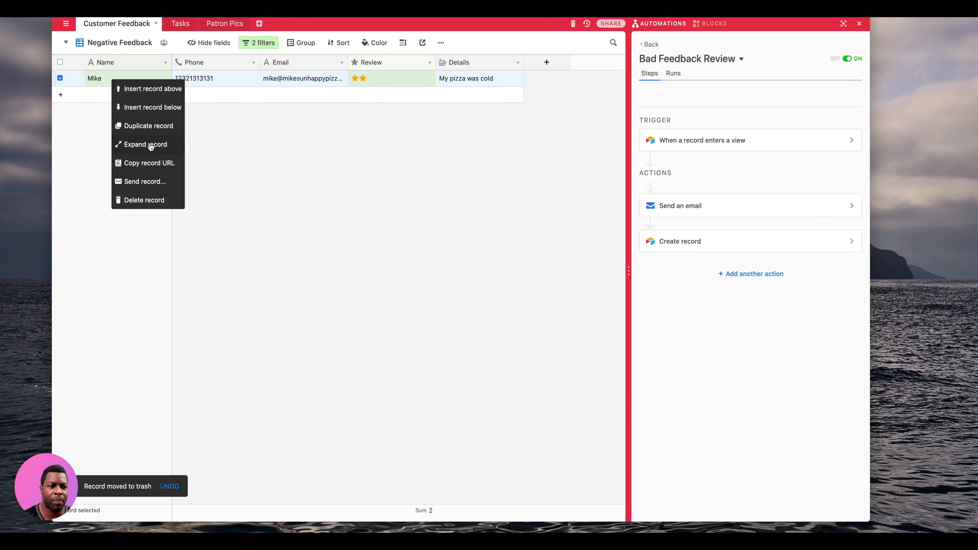
left_click(157, 127)
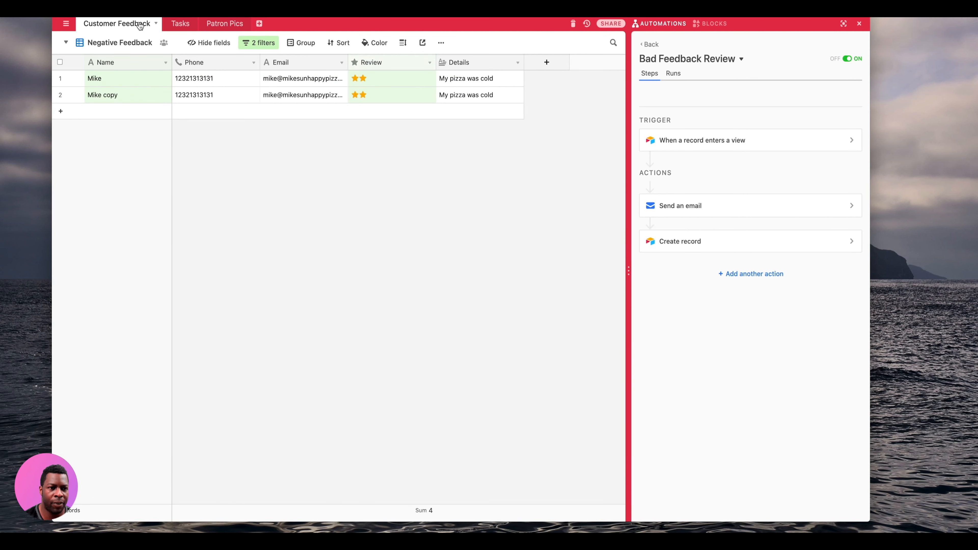
left_click(188, 24)
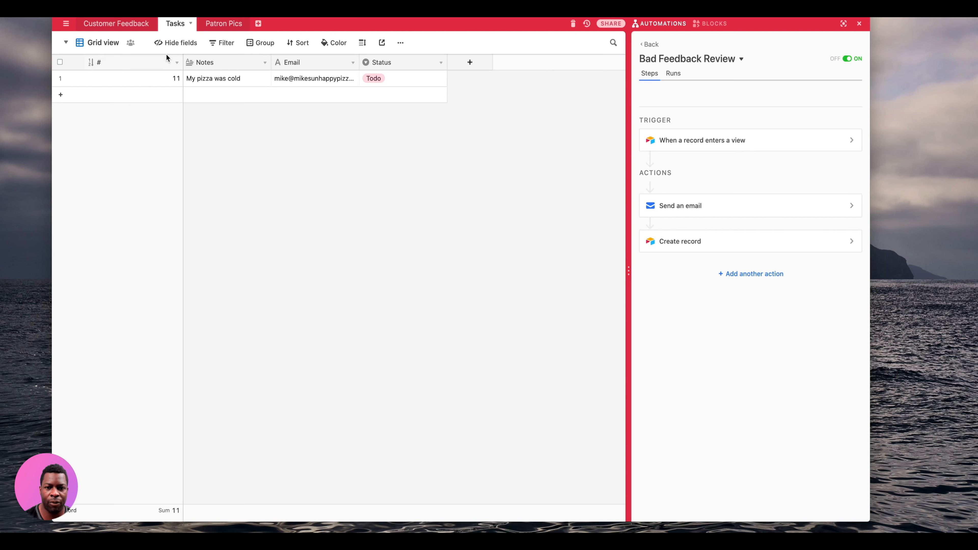
left_click(120, 24)
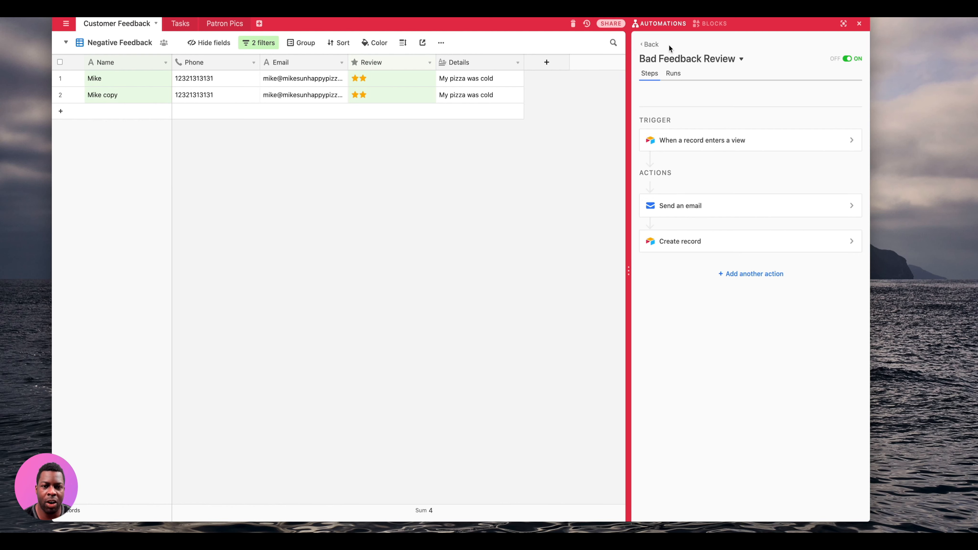
- Go back from Bad Feedback Review's details to the automations list, where it shows ON
left_click(650, 44)
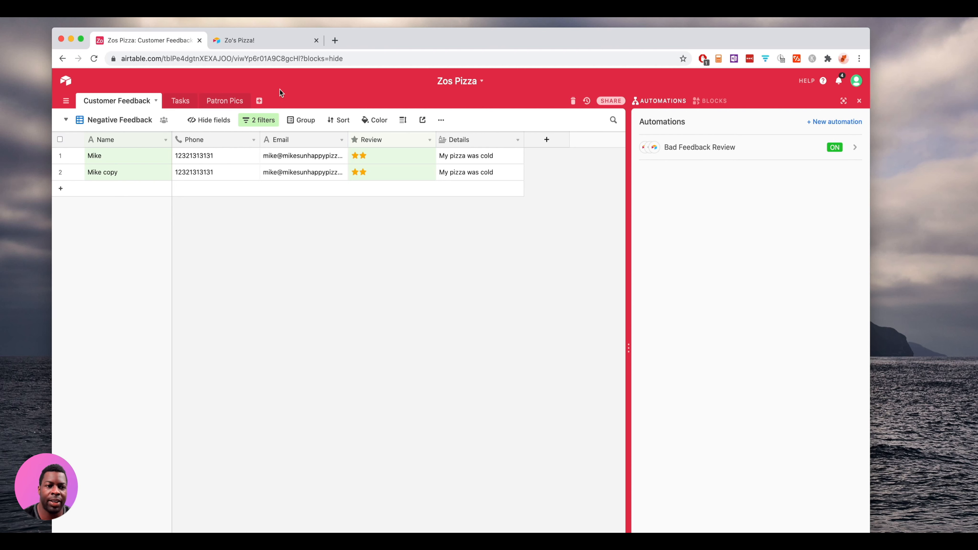
- Open the Patron Pics table's Zo's Pizza form view and scroll through the photo submission form
left_click(226, 102)
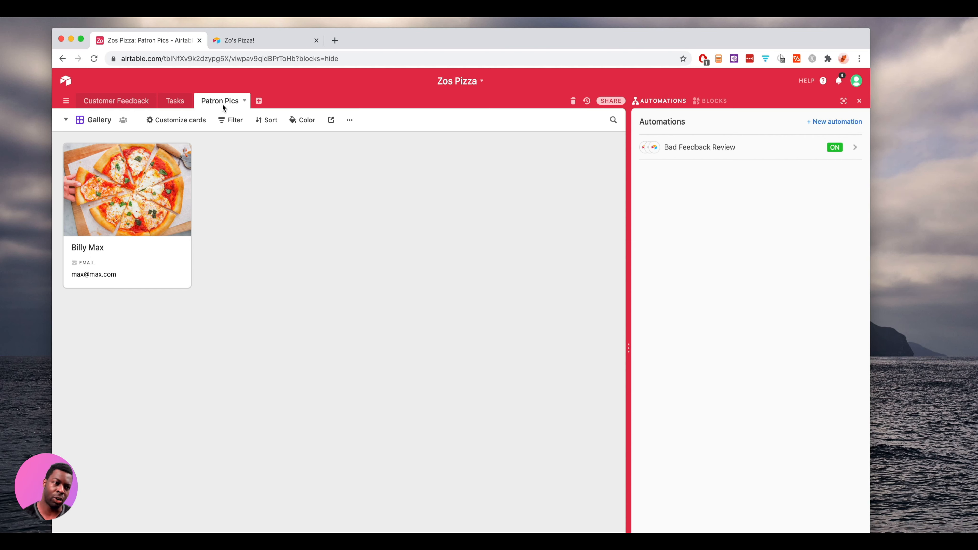
left_click(99, 120)
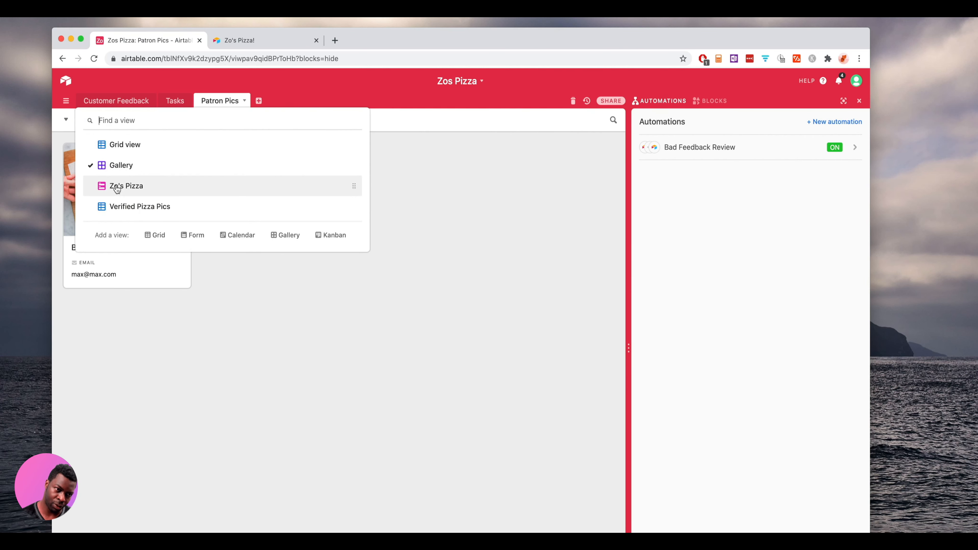
left_click(122, 189)
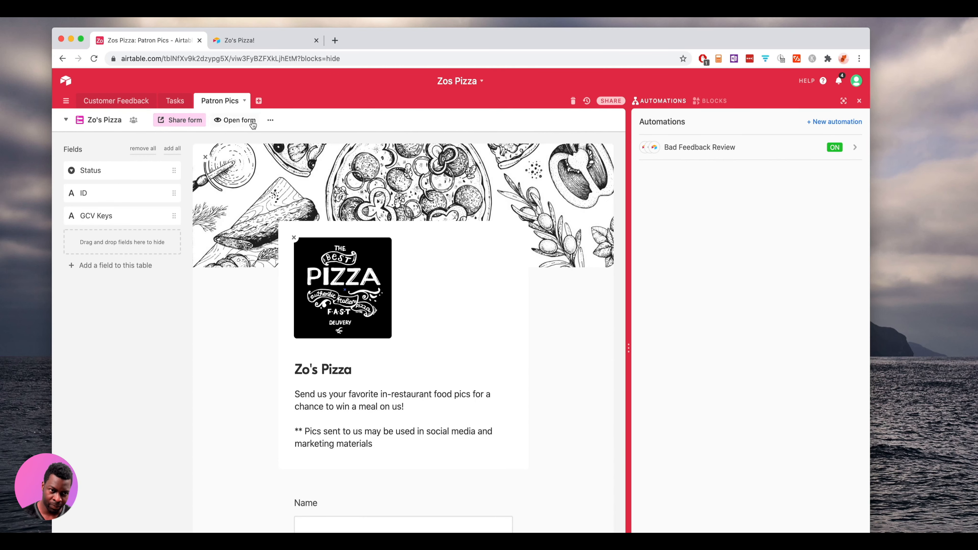
scroll(250, 282, "down", 5)
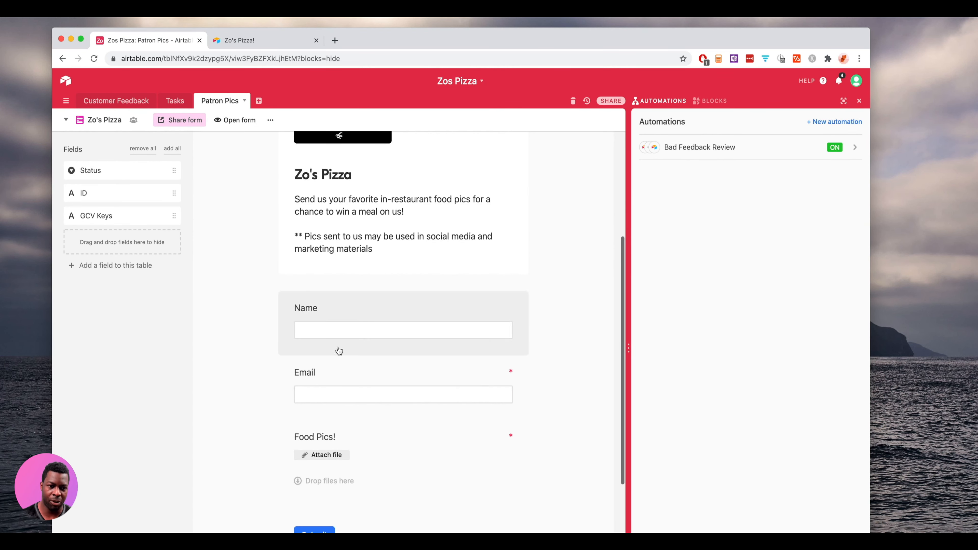
scroll(327, 451, "up", 5)
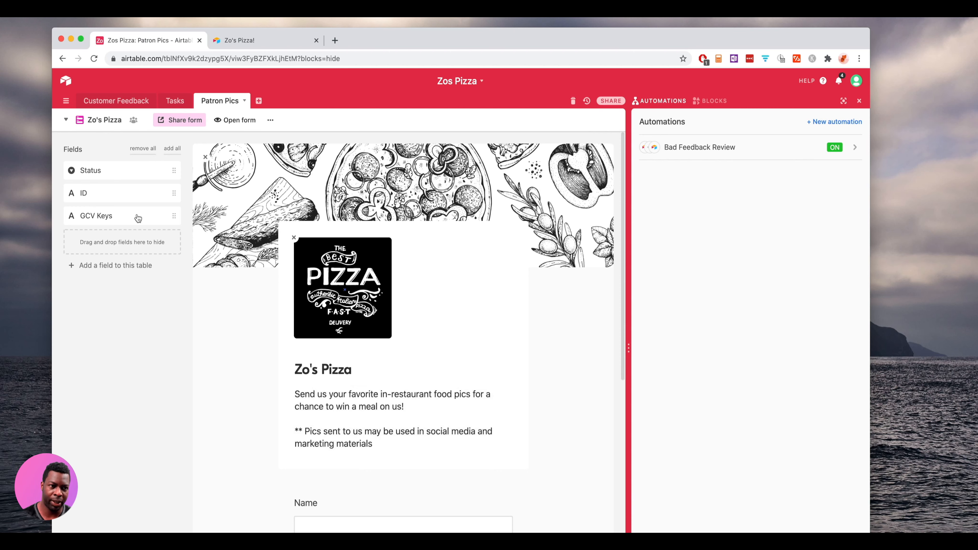
left_click(110, 122)
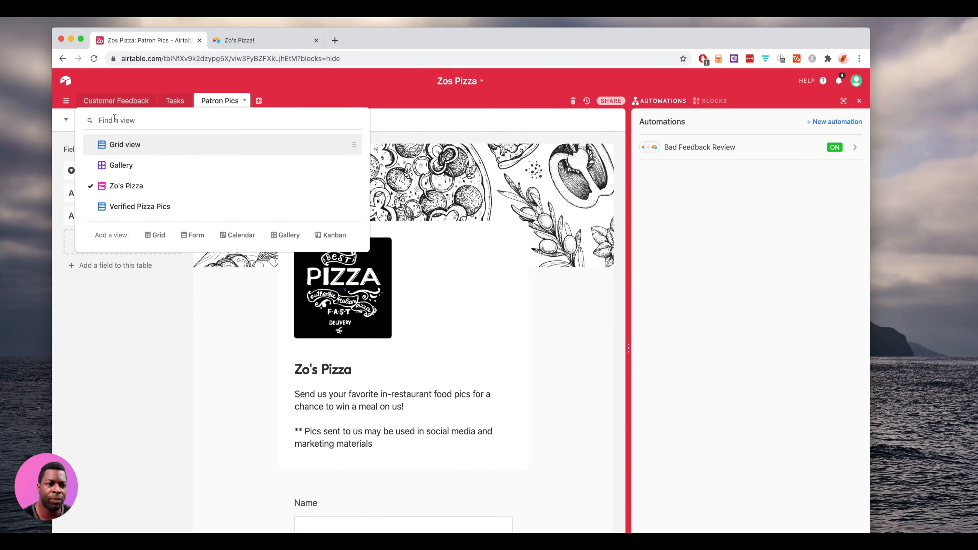
- Switch Patron Pics to Grid view, confirm the GCV Keys cell is empty, then switch to Integromat
left_click(127, 144)
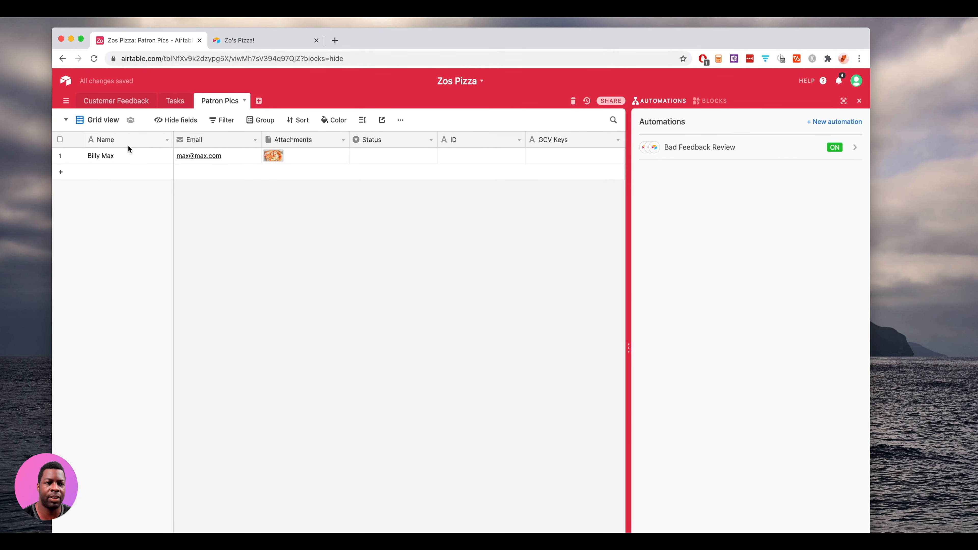
scroll(127, 145, "right", 2)
left_click(490, 155)
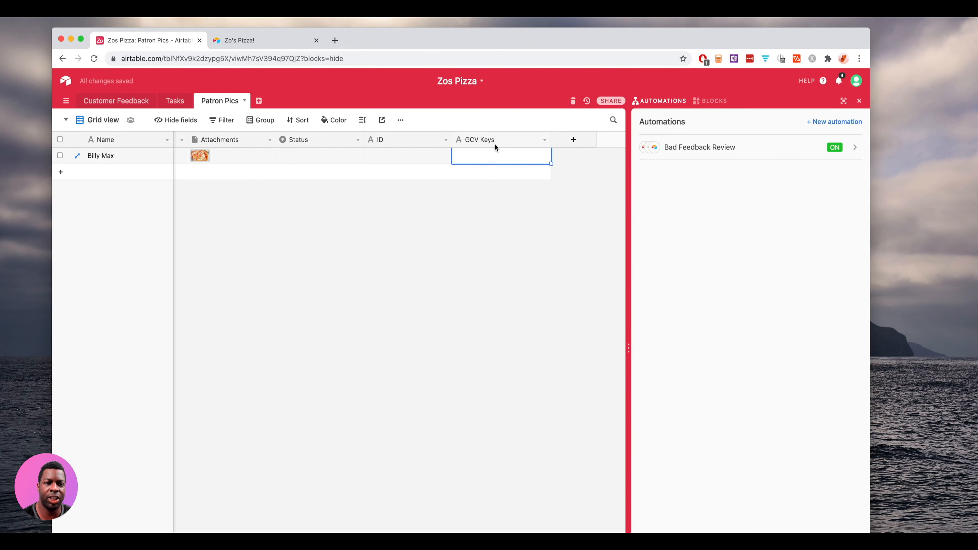
scroll(474, 150, "left", 2)
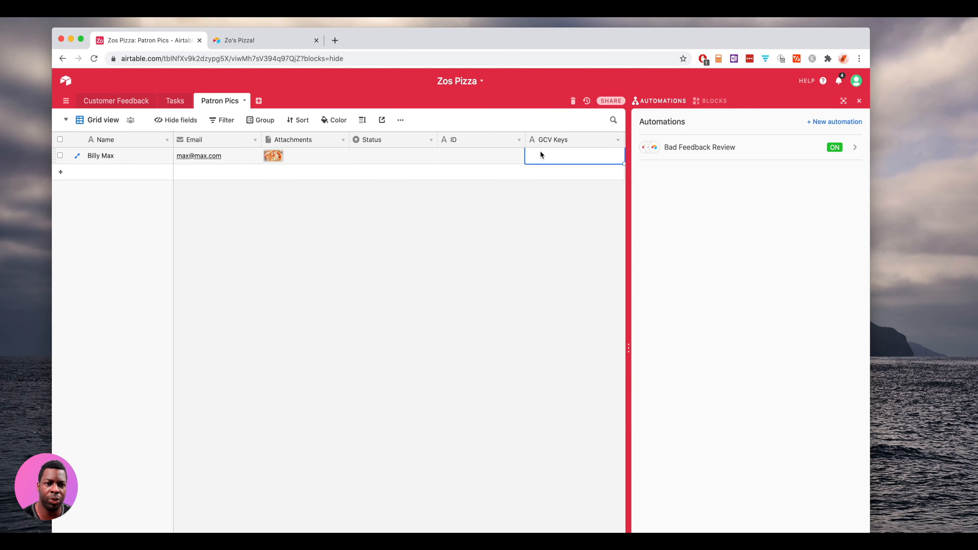
key("super+grave")
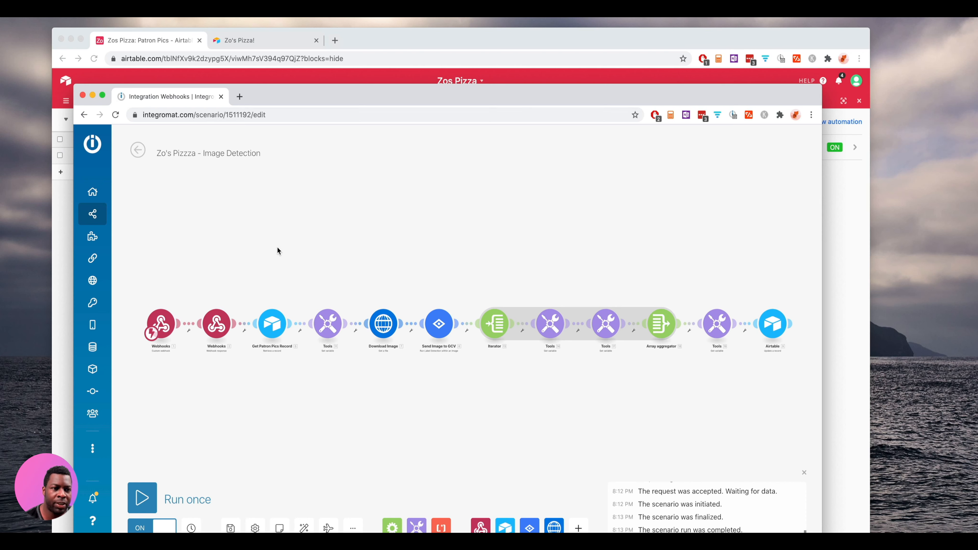
- Edit the scenario title, removing then restoring a 'z' so it reads 'Zo's Pizzza - Image Detection'
double_click(188, 154)
left_click(188, 153)
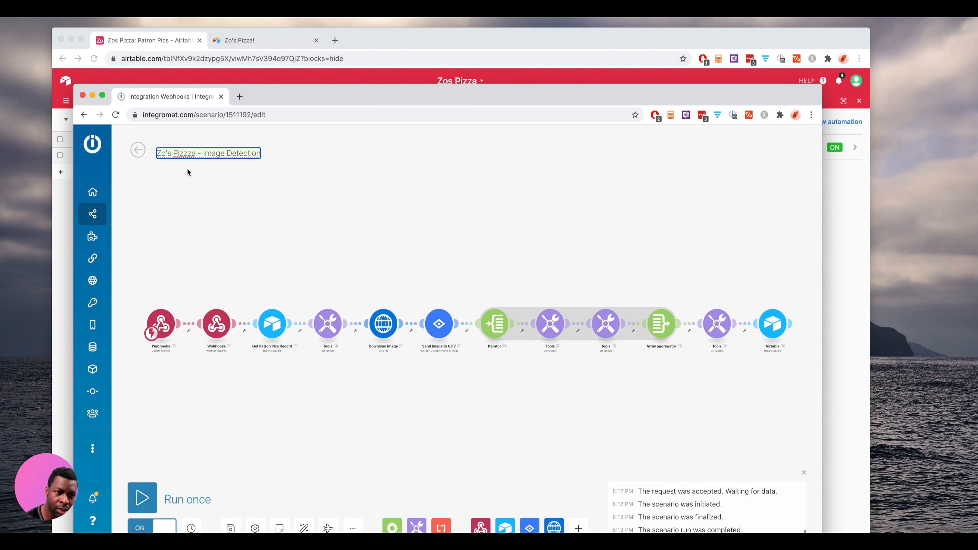
key("BackSpace")
left_click(235, 236)
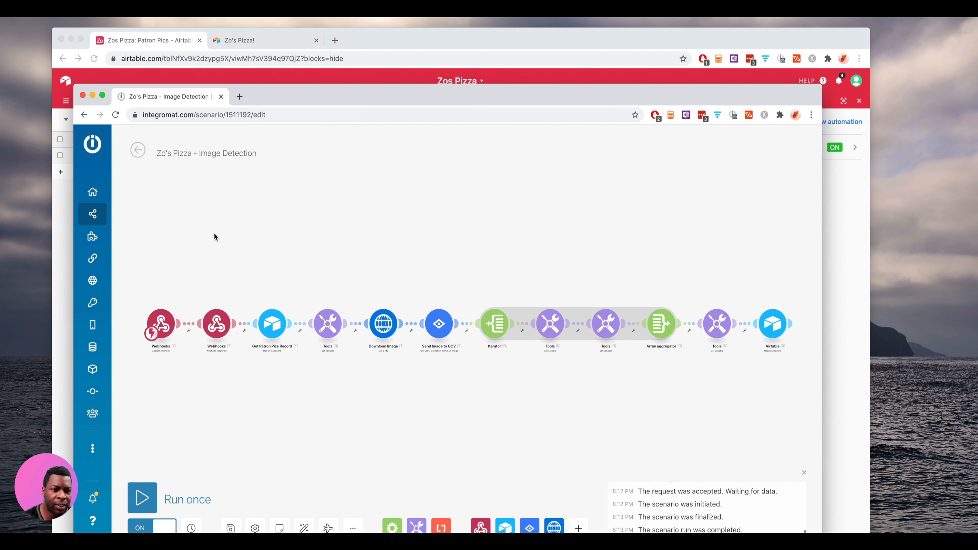
double_click(181, 154)
left_click(184, 155)
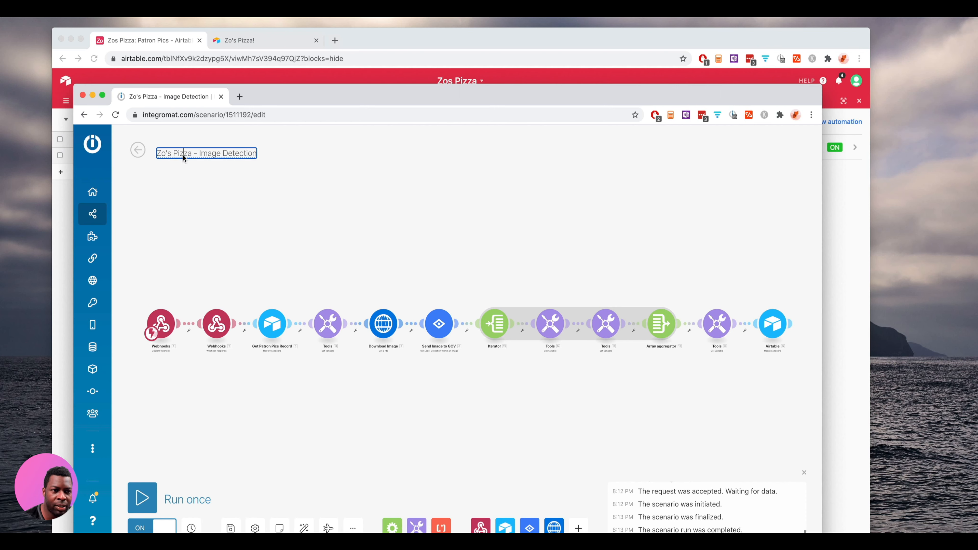
type("z")
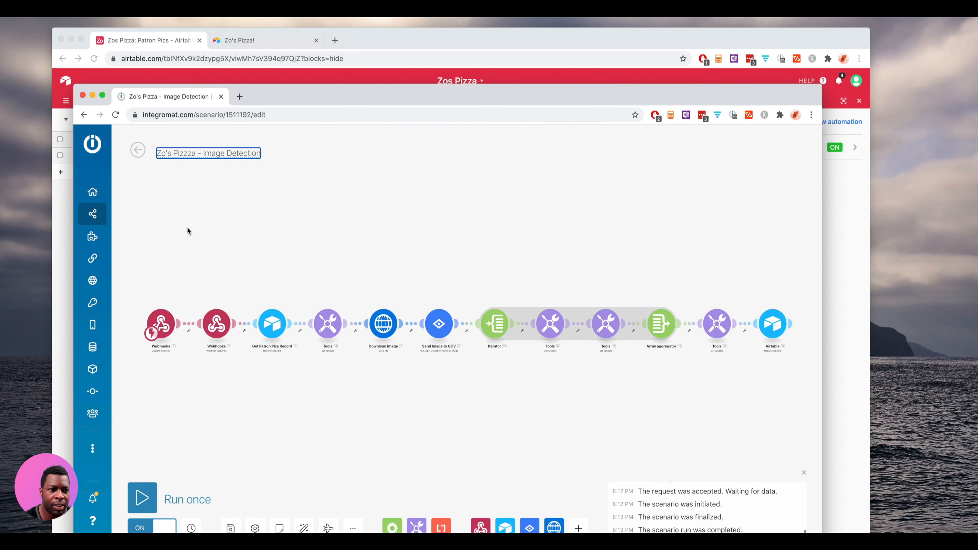
left_click(192, 241)
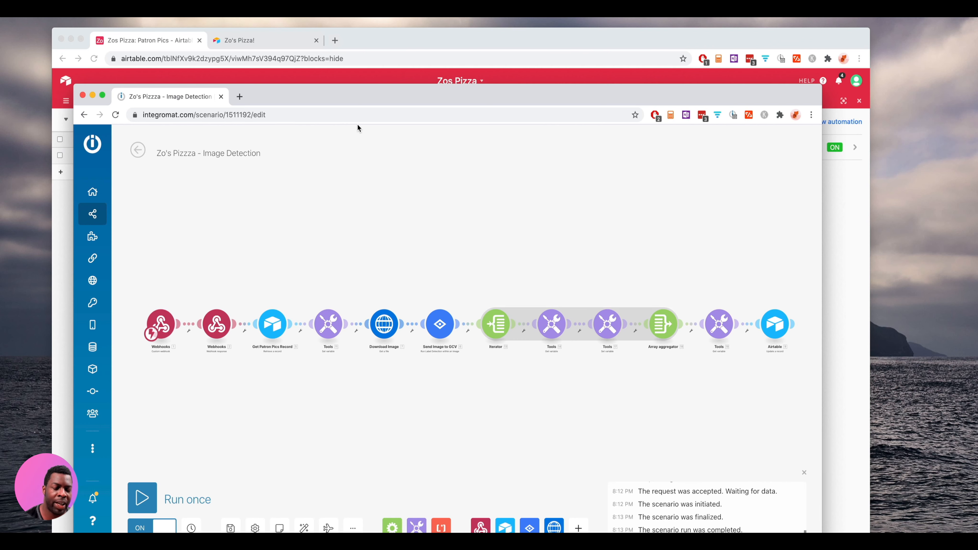
- Drag the Integromat window rightward so the Airtable Patron Pics grid shows behind it
left_click_drag(353, 96, 413, 123)
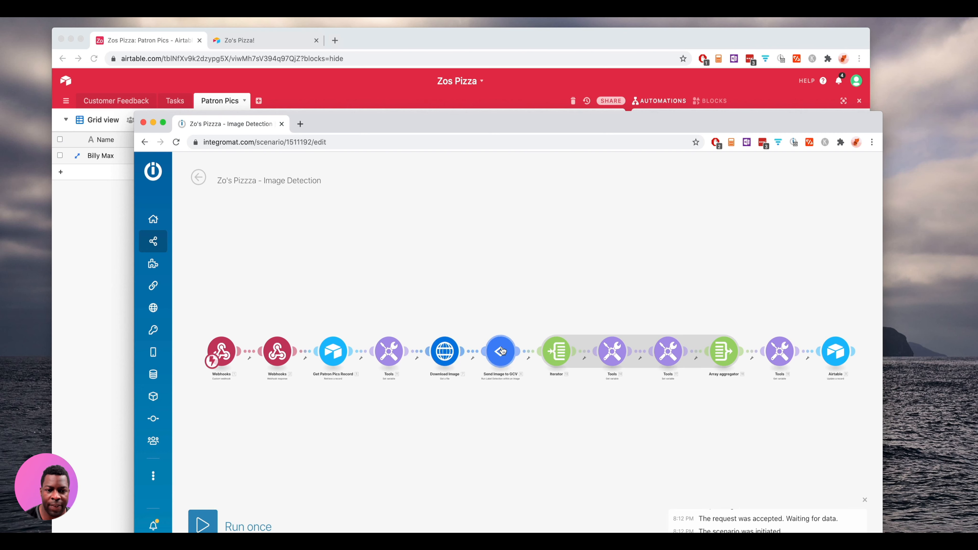
scroll(501, 350, "up", 3)
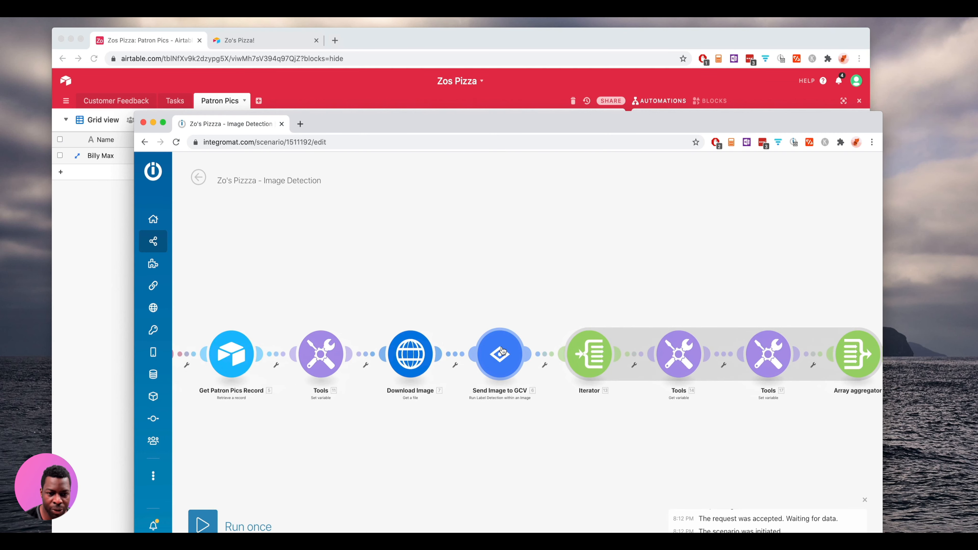
scroll(502, 350, "down", 4)
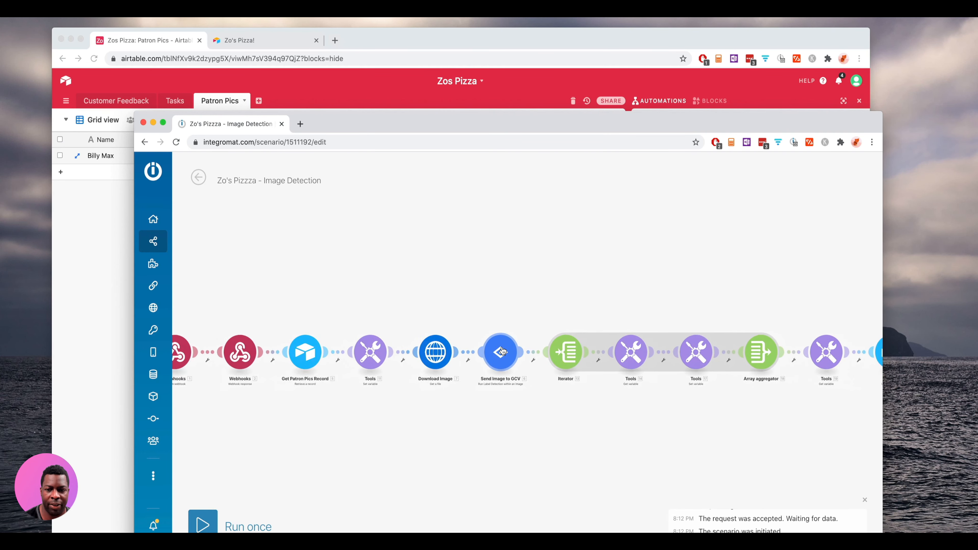
scroll(501, 351, "up", 1)
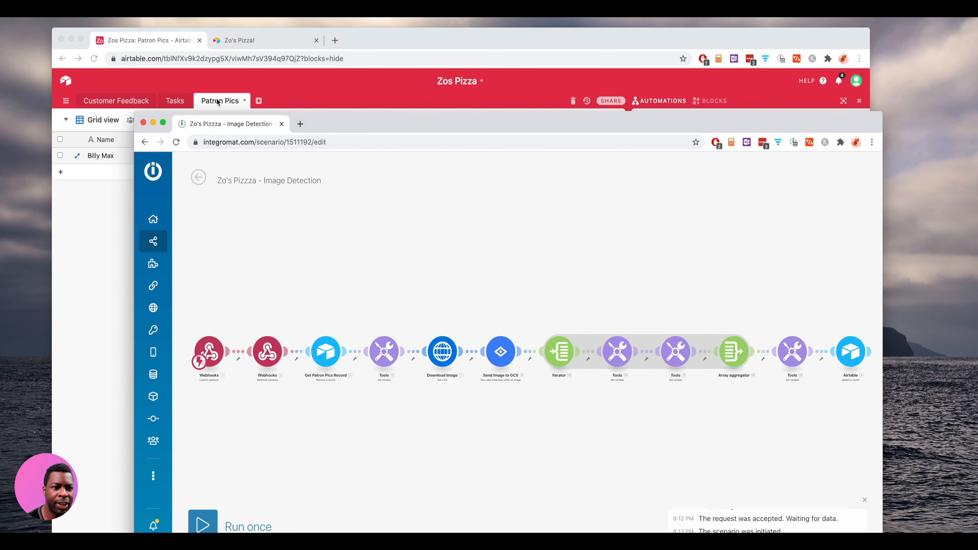
left_click_drag(321, 126, 400, 139)
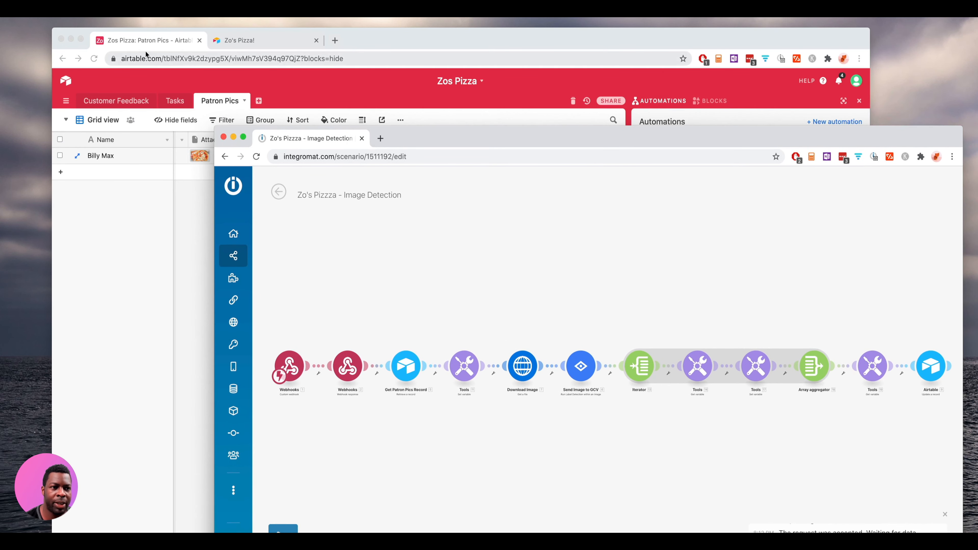
- Create a new automation named 'Patron Pics - Image Recognition' and bring up the trigger types
left_click(177, 42)
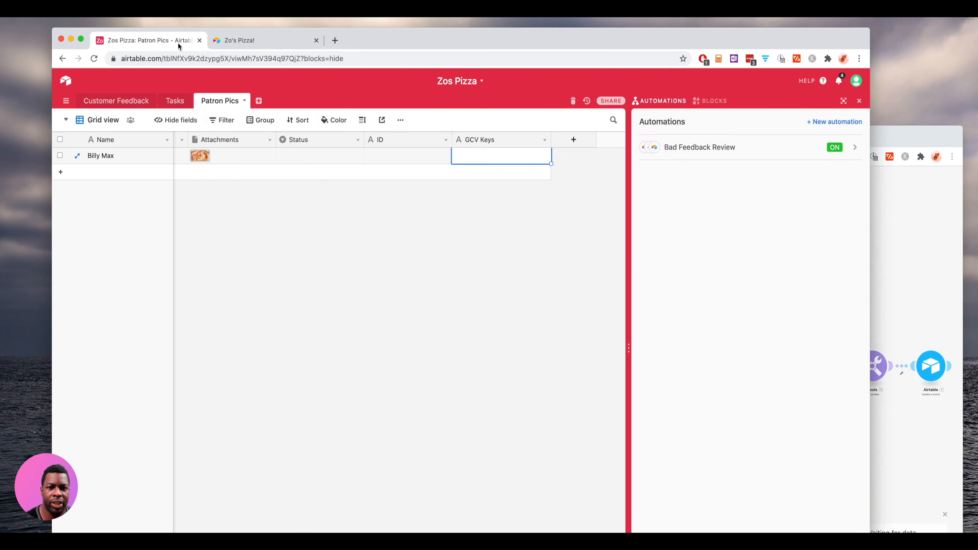
left_click(818, 122)
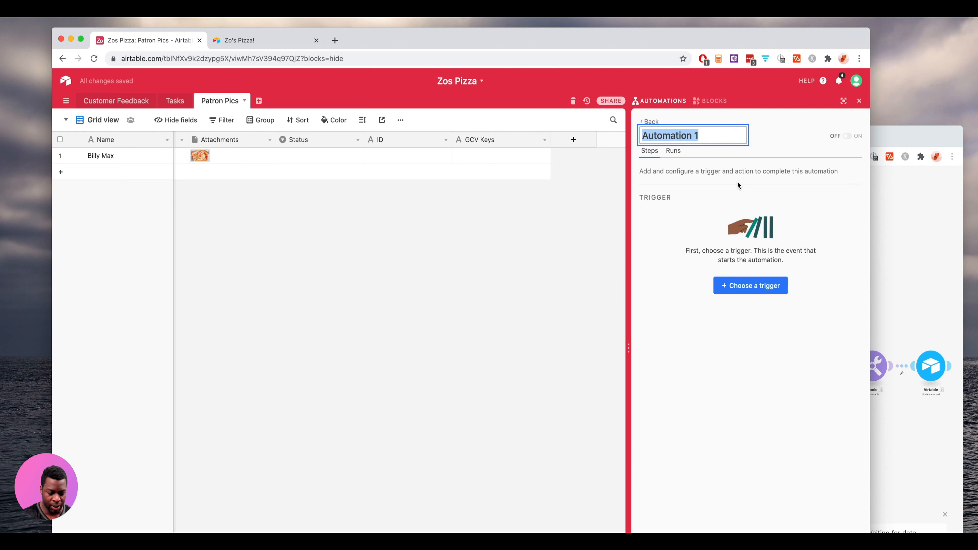
key("BackSpace")
type("Pi")
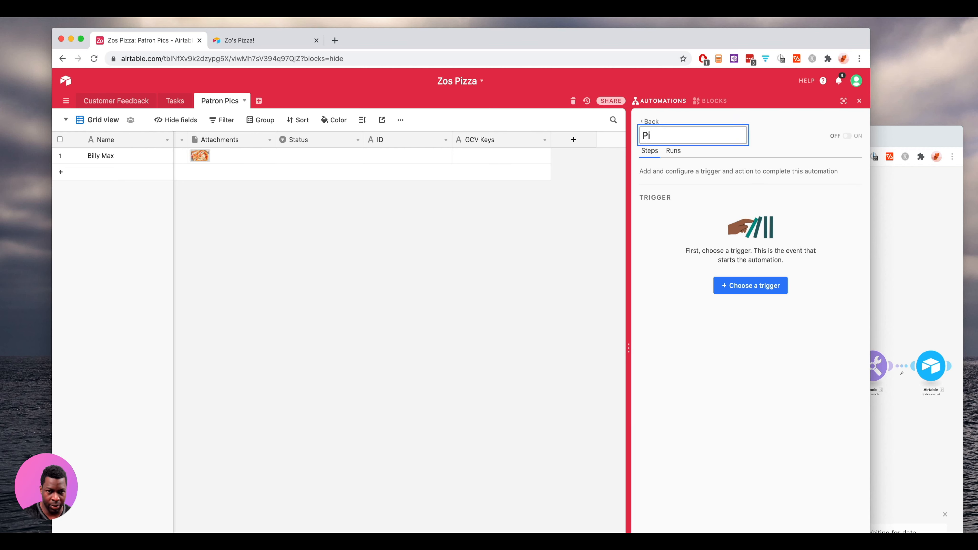
key("BackSpace")
key("BackSpace")
type("Patron")
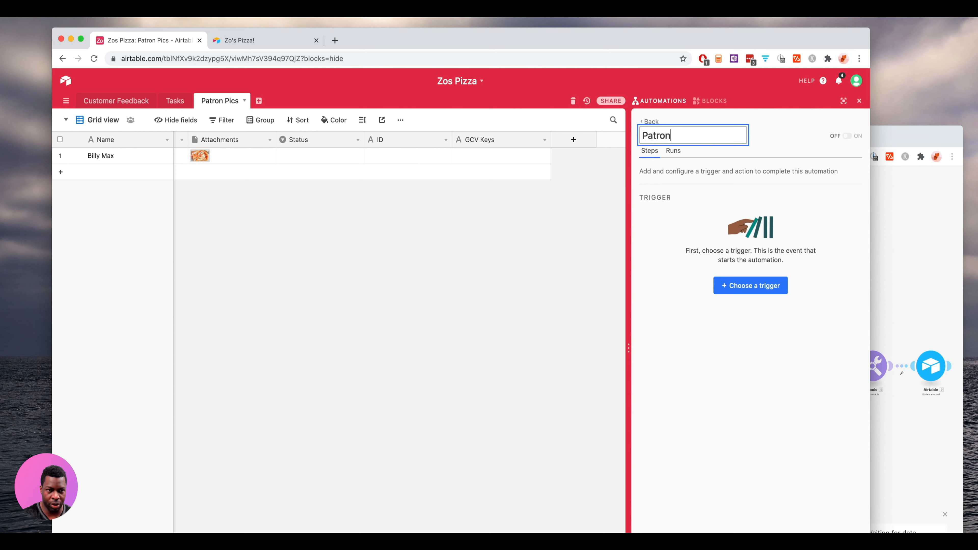
type(" Pics - Im")
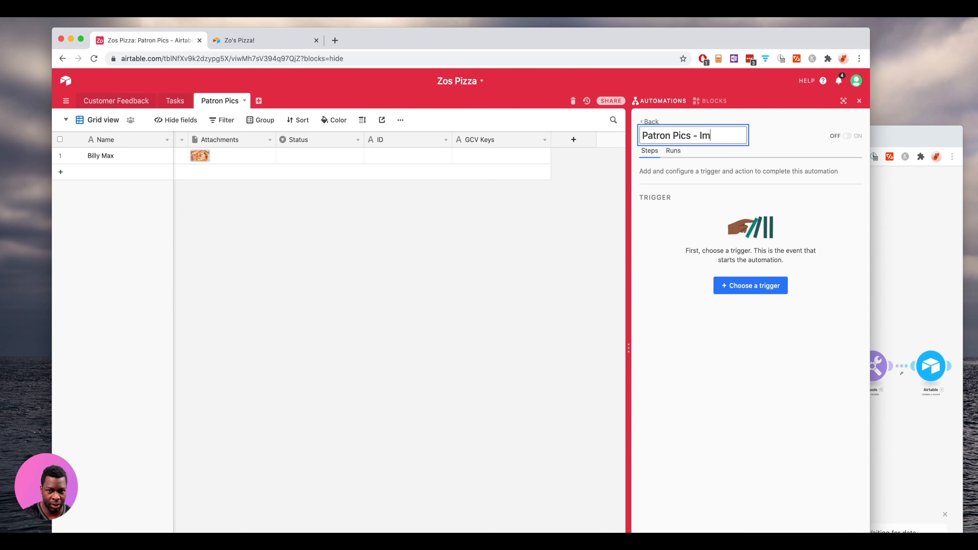
type("age Recogni")
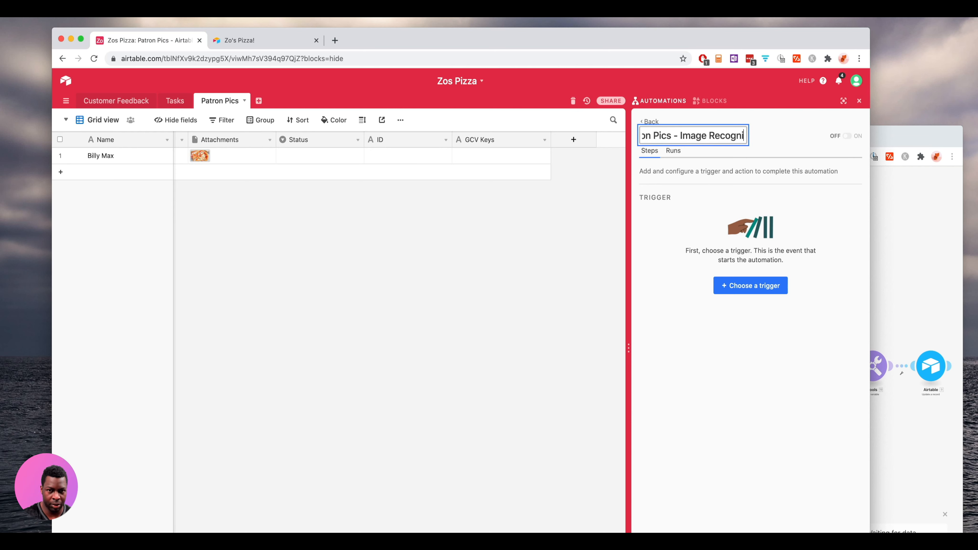
type("tion")
key("Return")
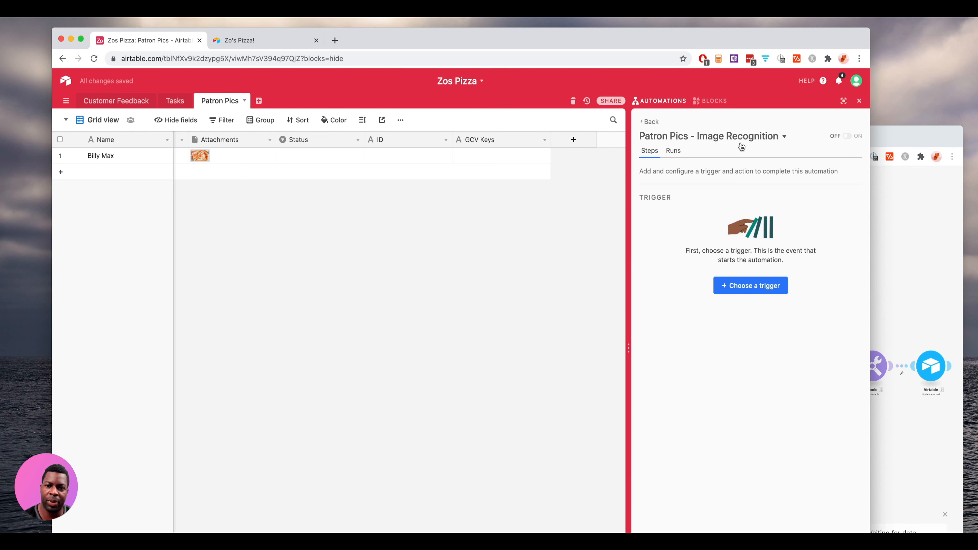
left_click(755, 291)
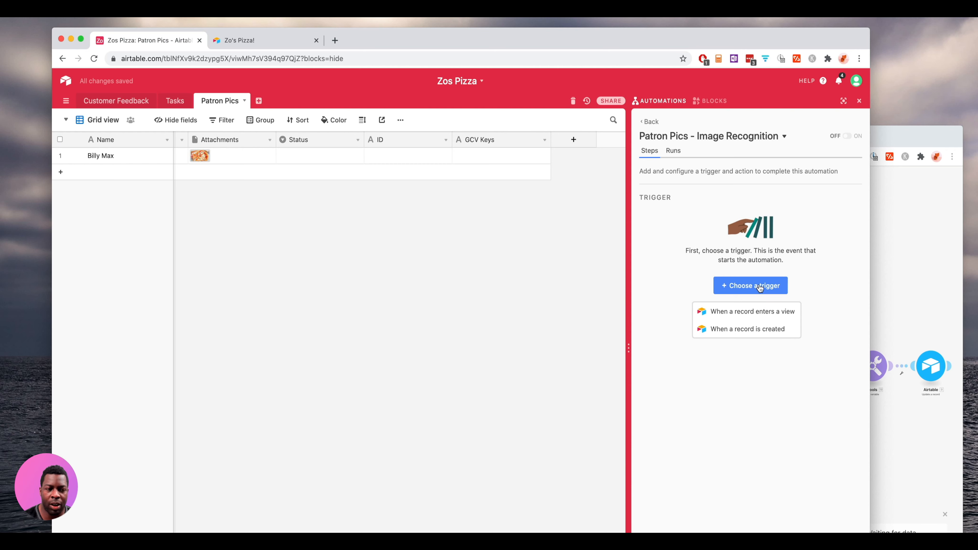
- Set the trigger to 'When a record is created' on the Patron Pics table and test it
left_click(778, 328)
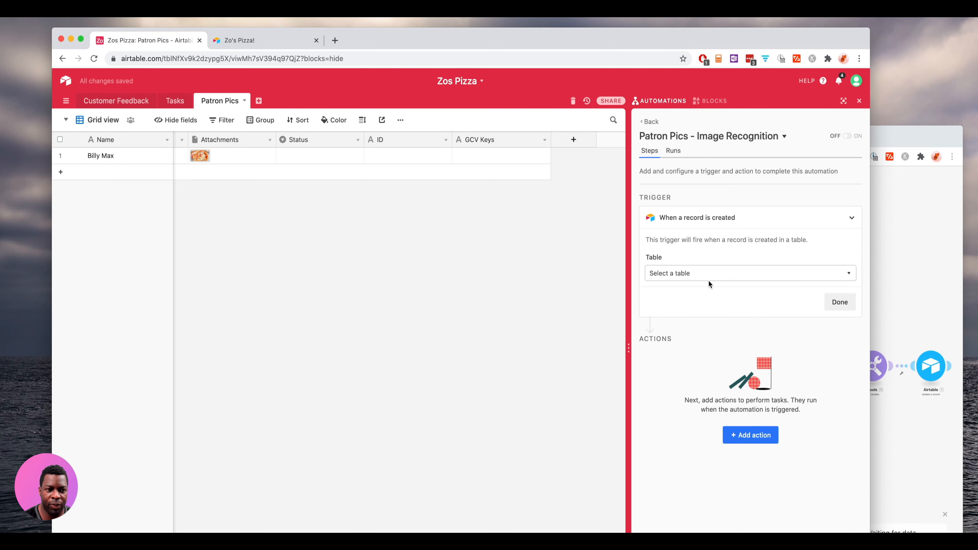
left_click(724, 273)
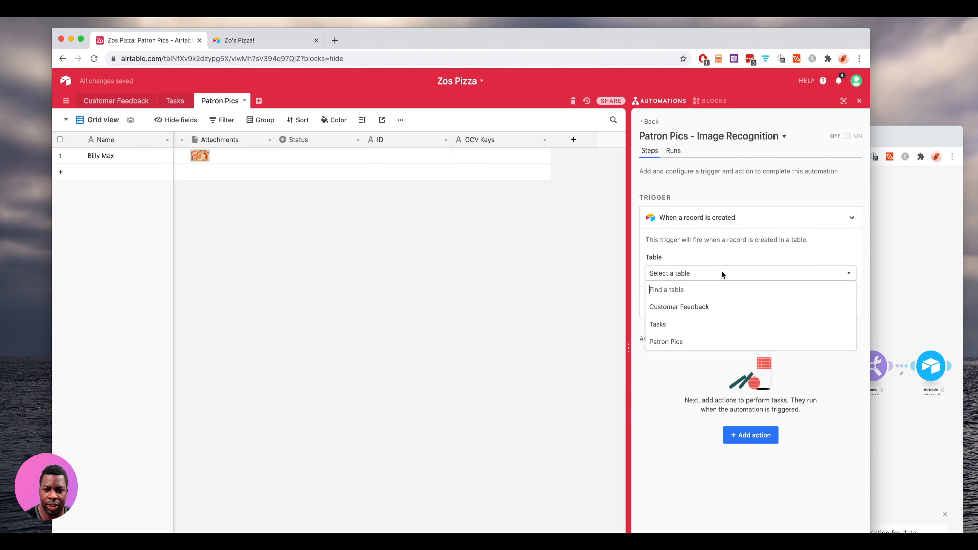
left_click(702, 342)
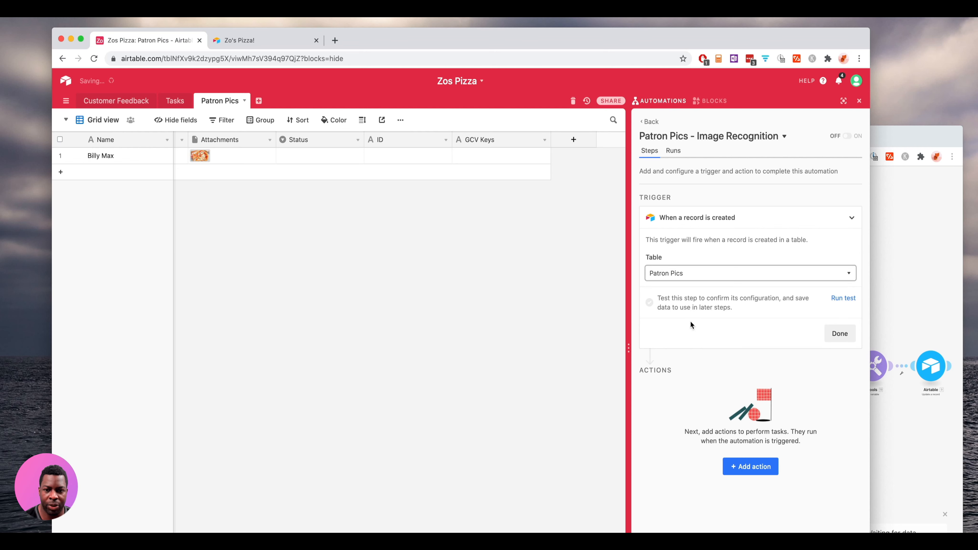
left_click(843, 298)
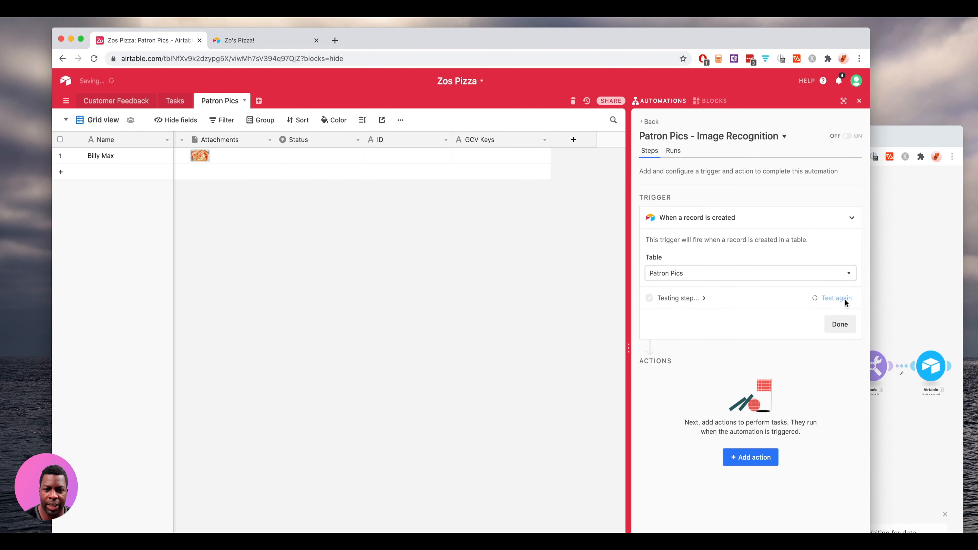
left_click(840, 324)
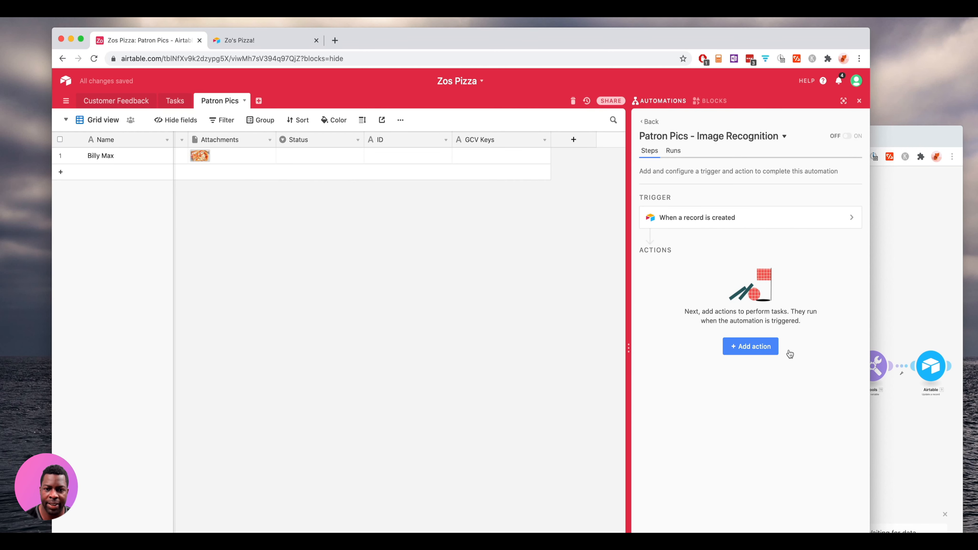
left_click(758, 349)
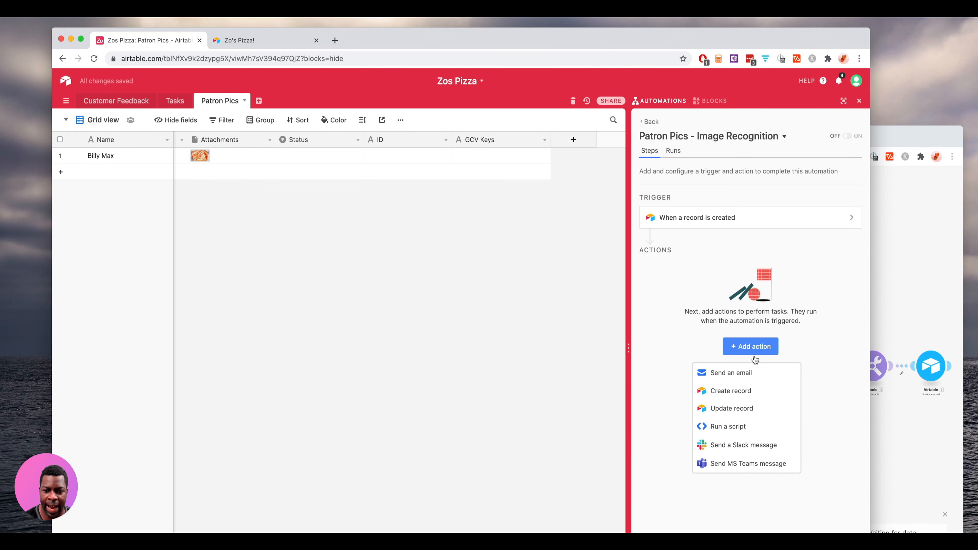
- Add a Run a script action whose sample code is replaced by the pasted Integromat webhook script
left_click(737, 427)
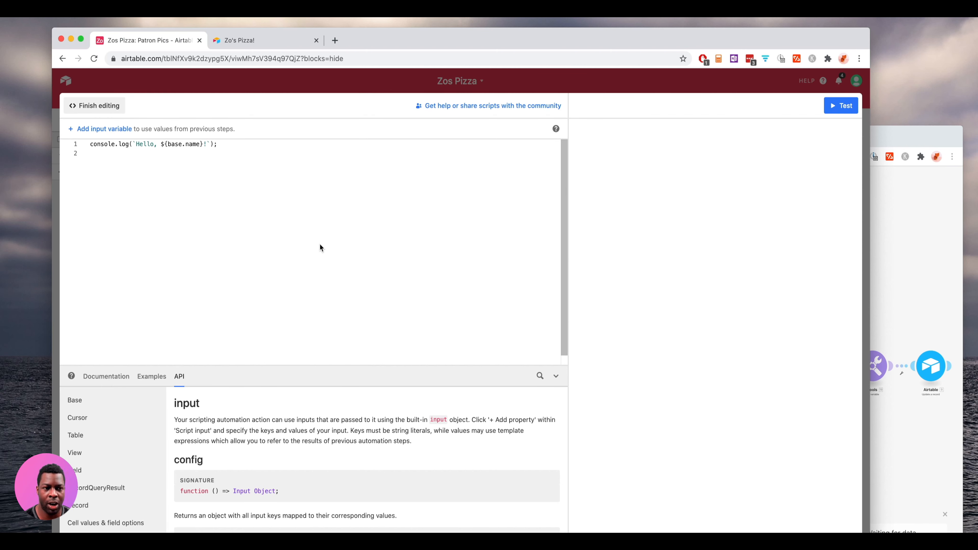
left_click(233, 143)
key("super+a")
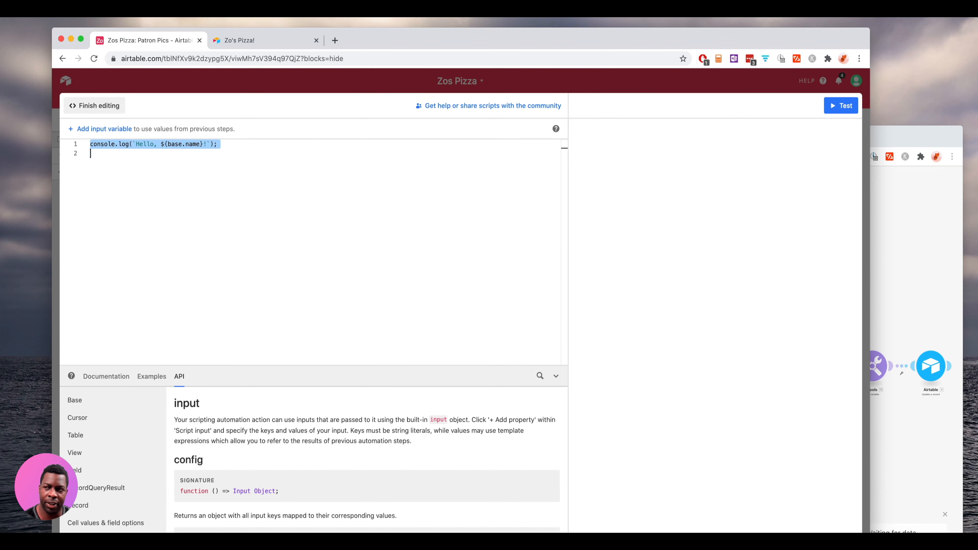
key("super+Tab")
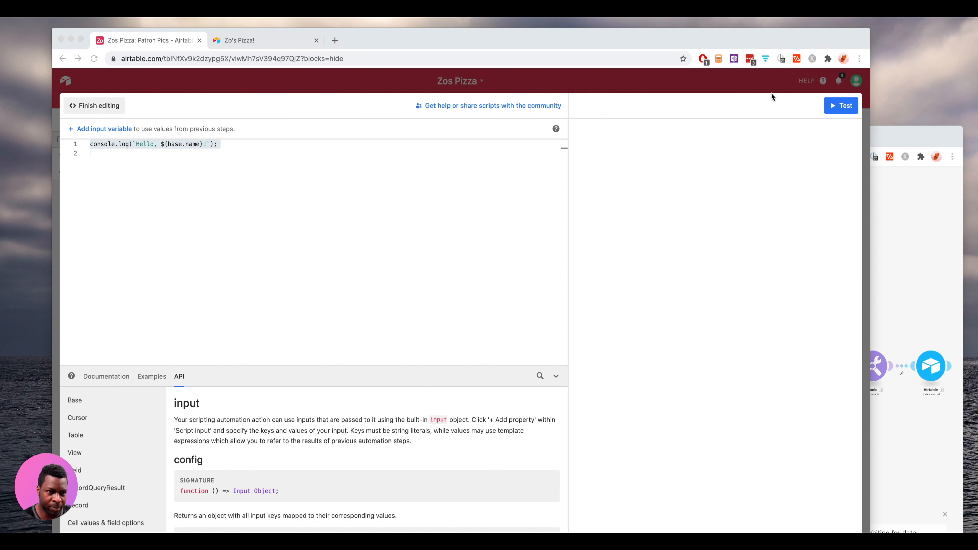
key("super+Tab")
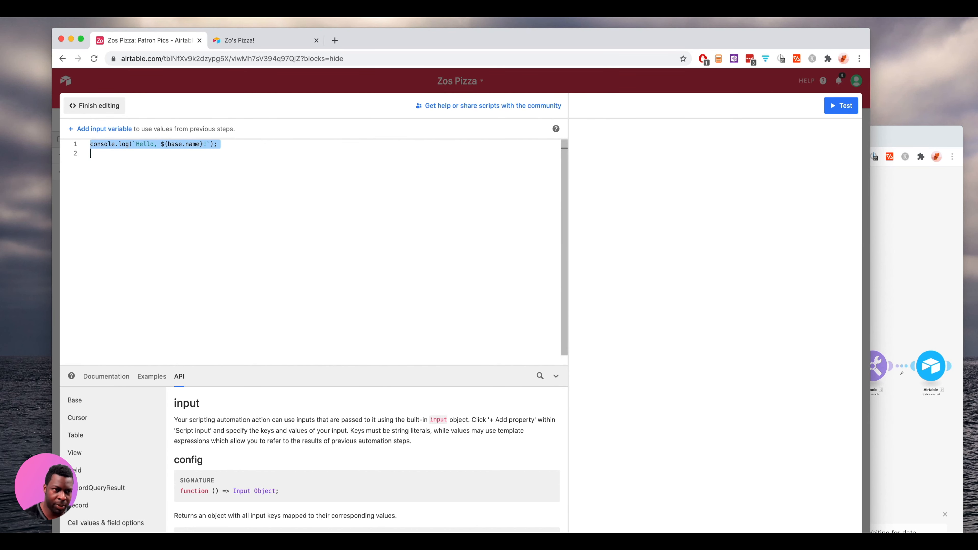
key("BackSpace")
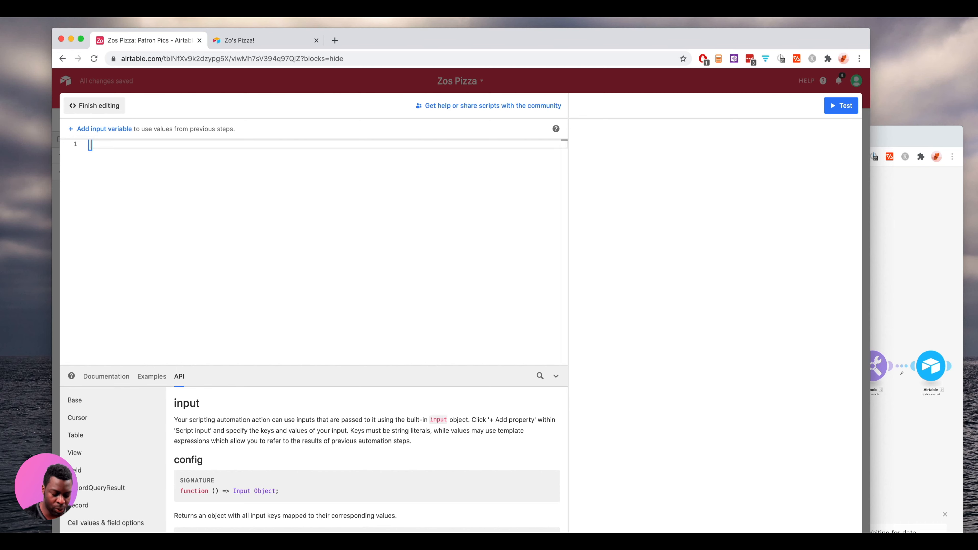
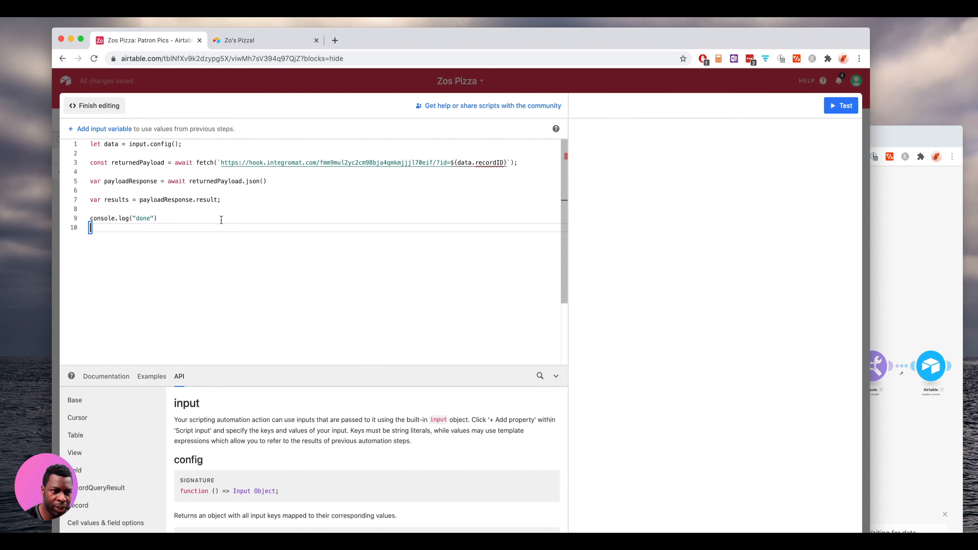
left_click(296, 208)
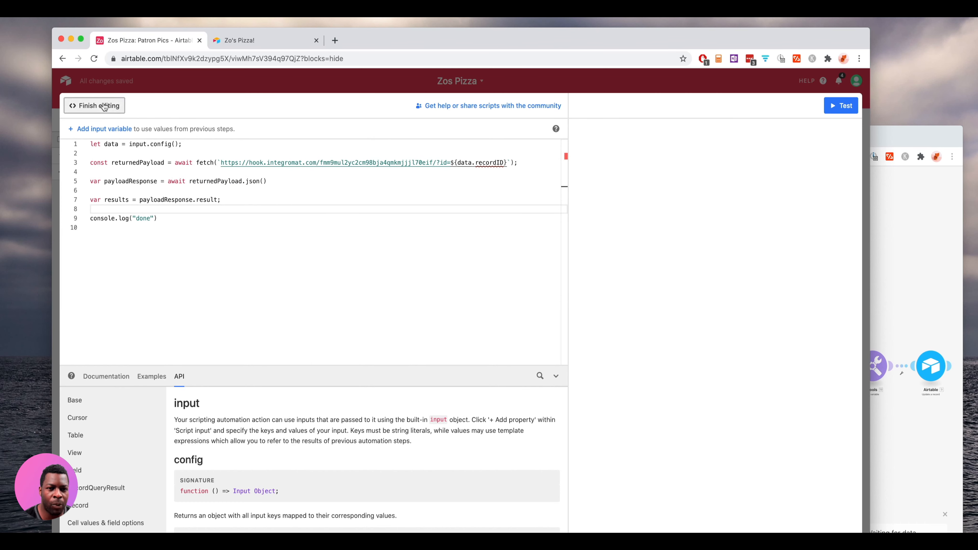
left_click(94, 105)
- Add a recordID input variable mapped to the trigger record's Record ID, then test the script
left_click(687, 328)
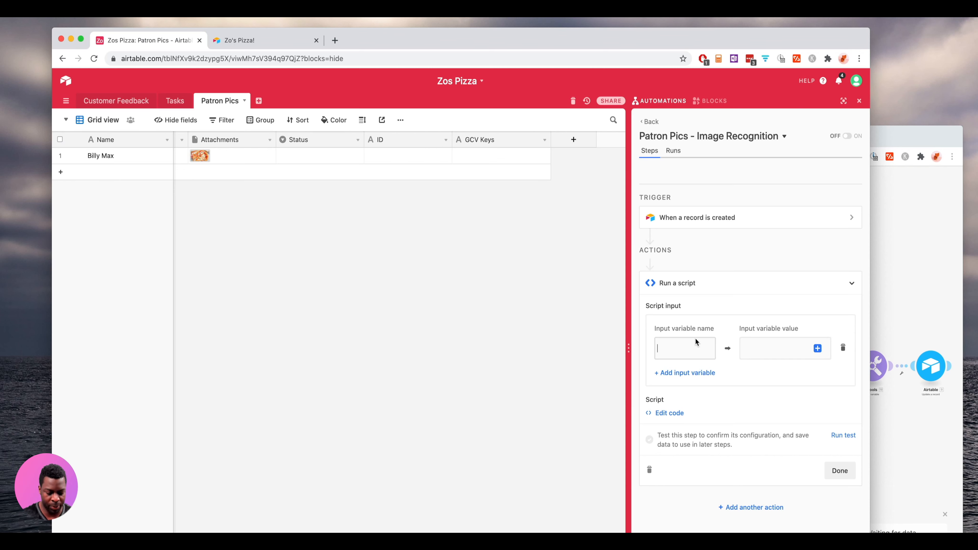
type("recordID")
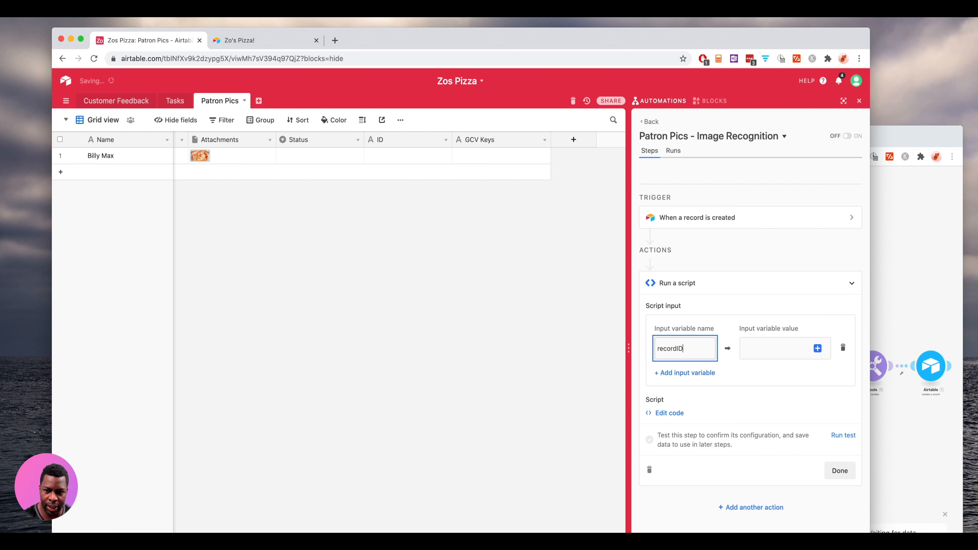
left_click(768, 345)
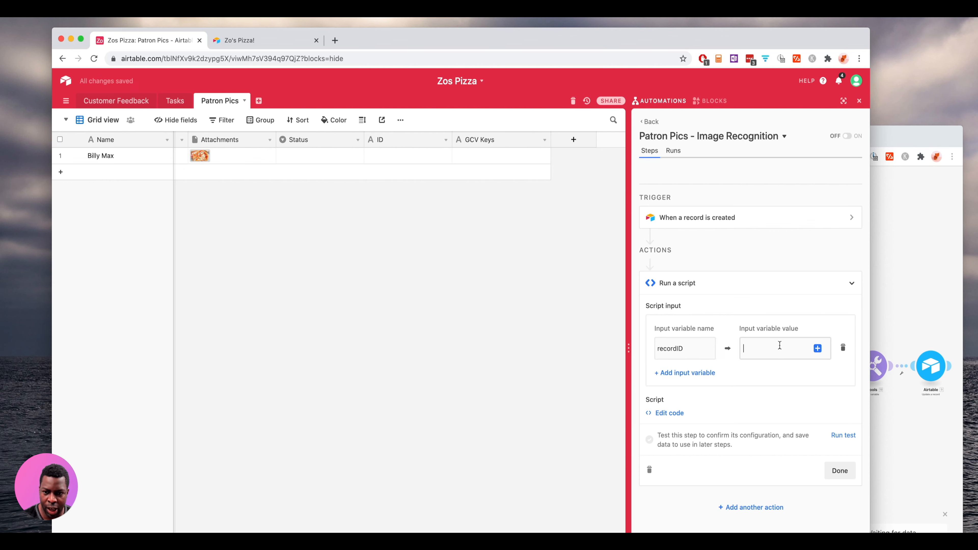
left_click(818, 348)
left_click(768, 362)
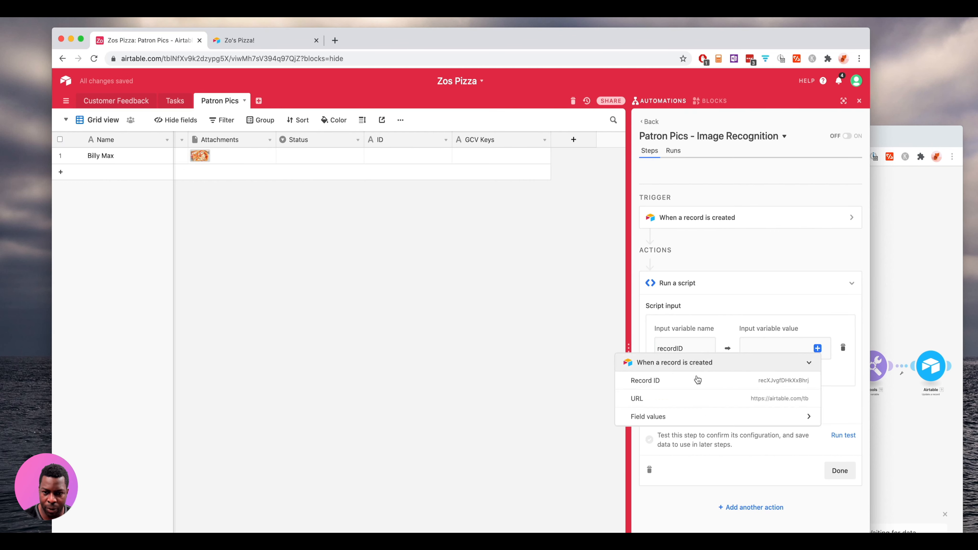
left_click(690, 381)
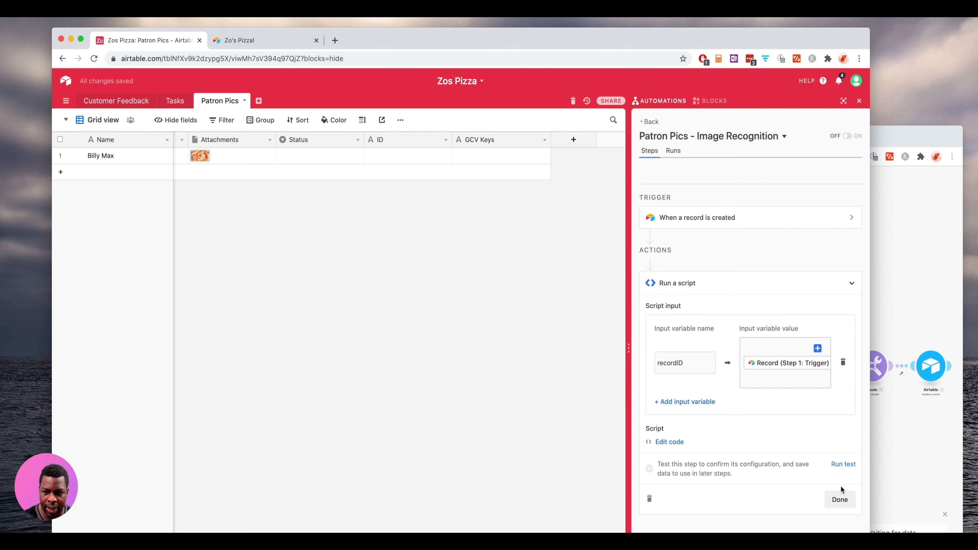
left_click(845, 465)
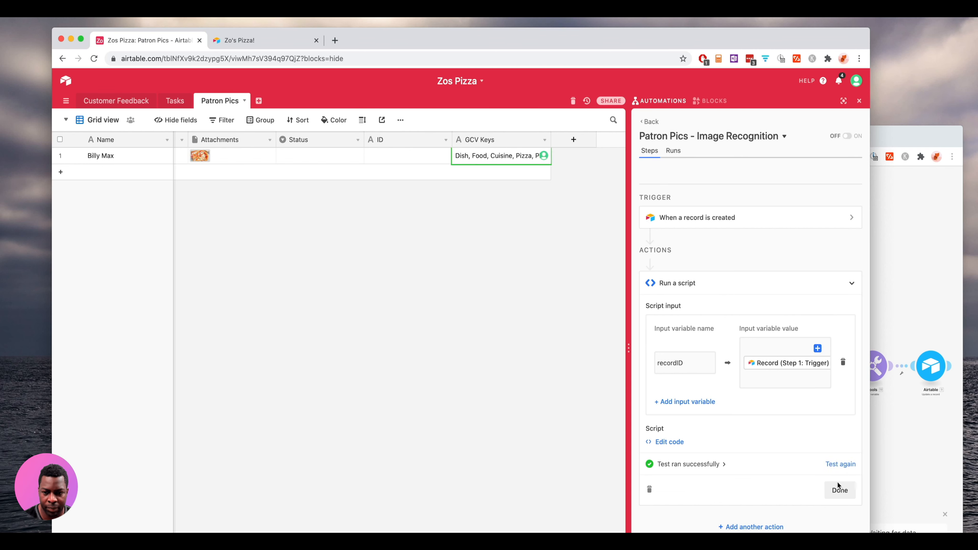
left_click(840, 490)
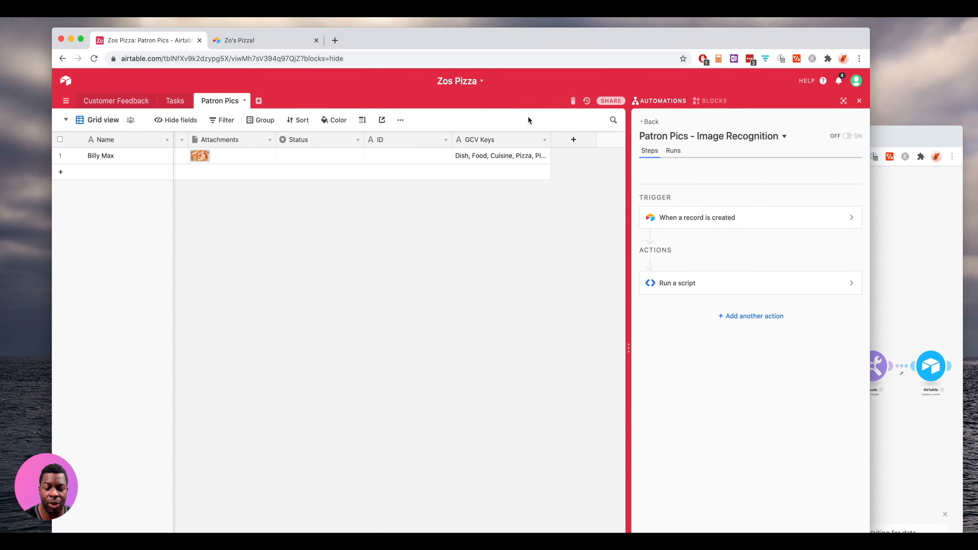
left_click_drag(549, 137, 588, 137)
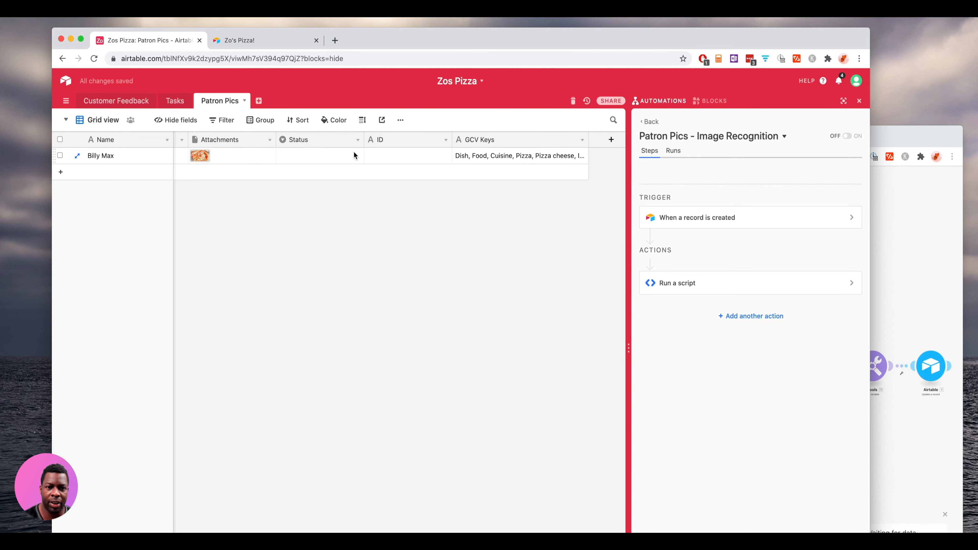
double_click(479, 156)
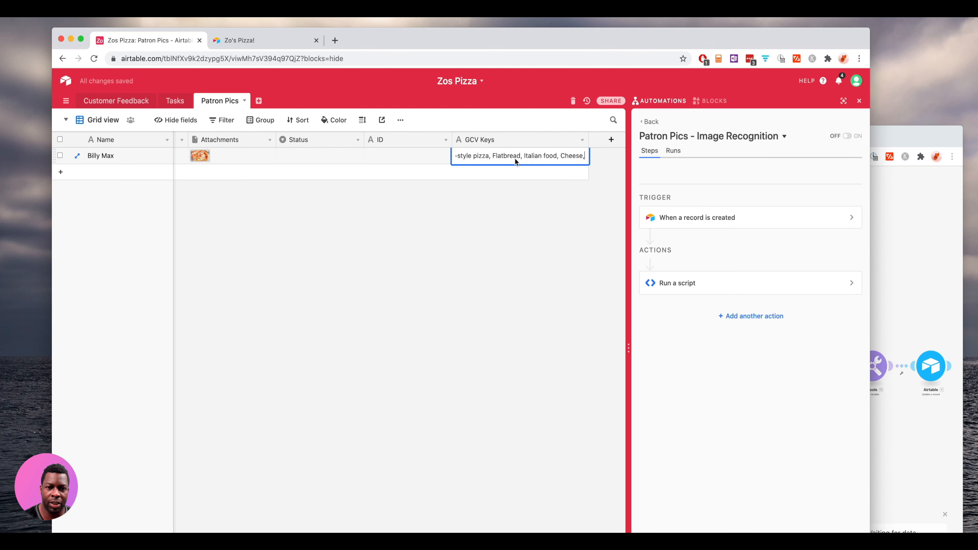
triple_click(545, 156)
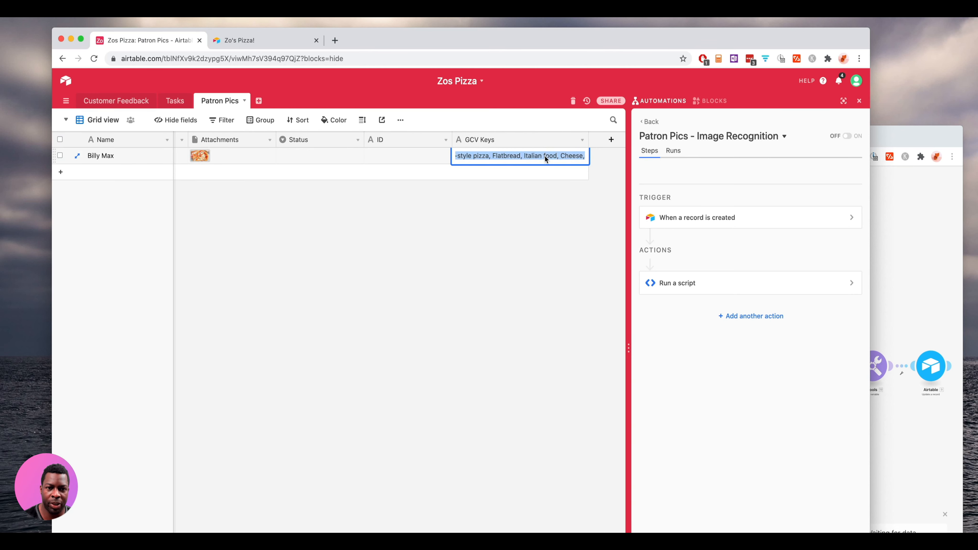
left_click(502, 185)
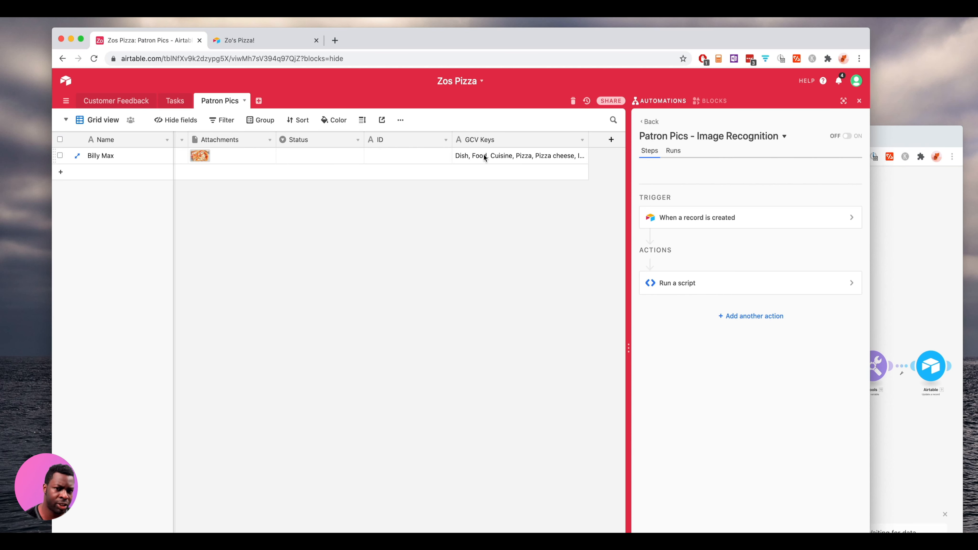
left_click(491, 156)
double_click(491, 156)
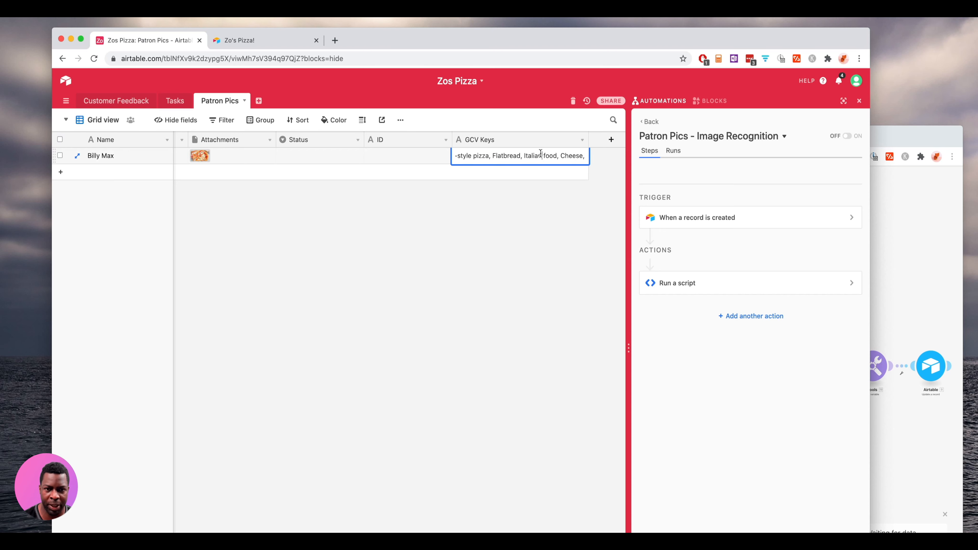
left_click(541, 155)
left_click(518, 210)
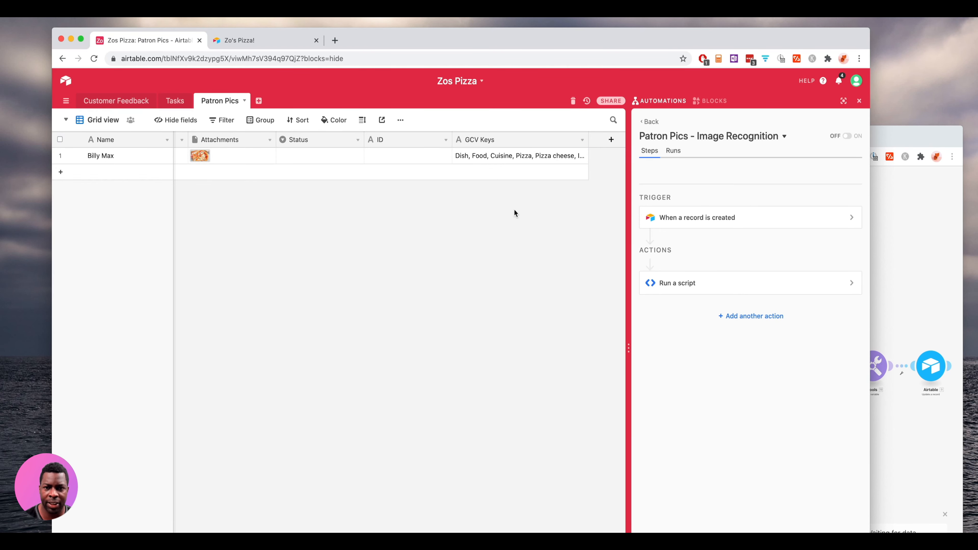
- Turn the automation ON, then glance at its Runs tab before returning to Steps
left_click(848, 137)
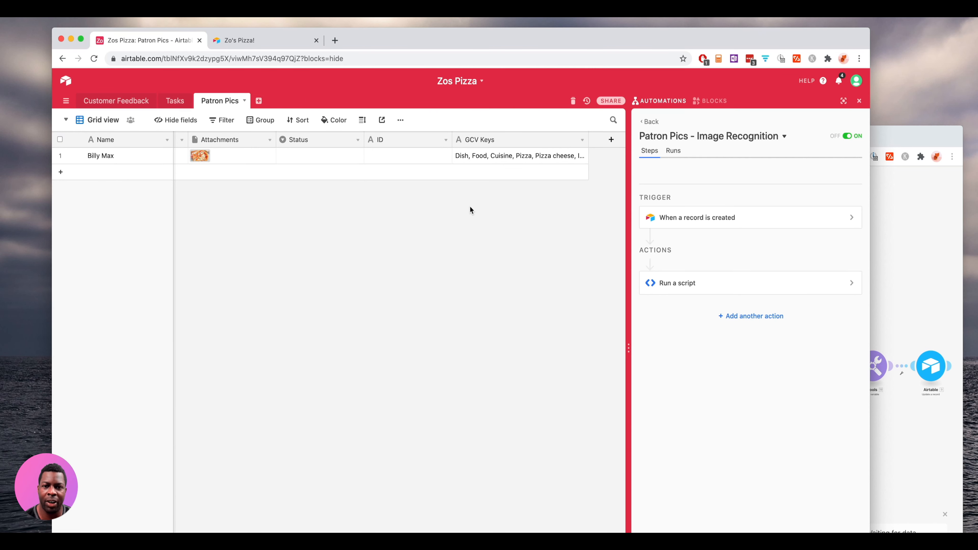
left_click(675, 153)
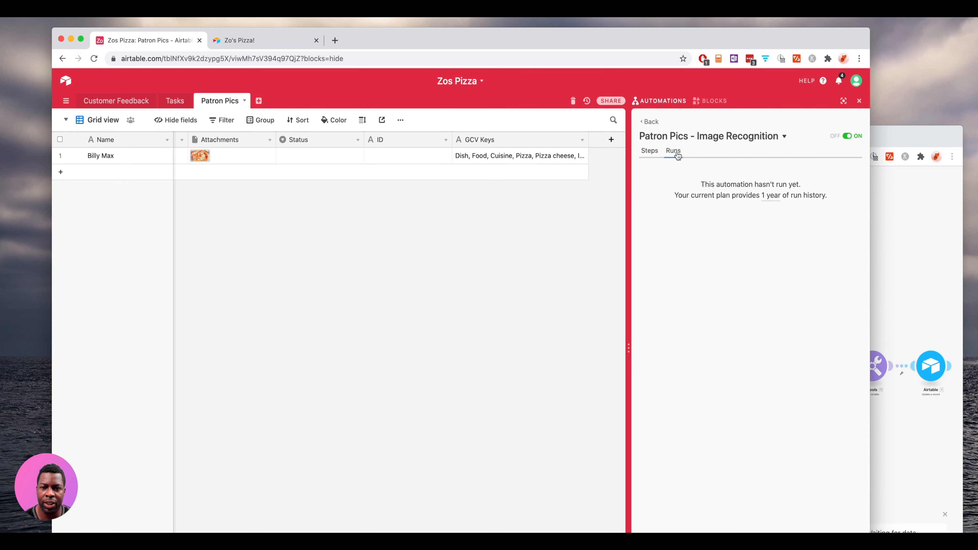
left_click(649, 153)
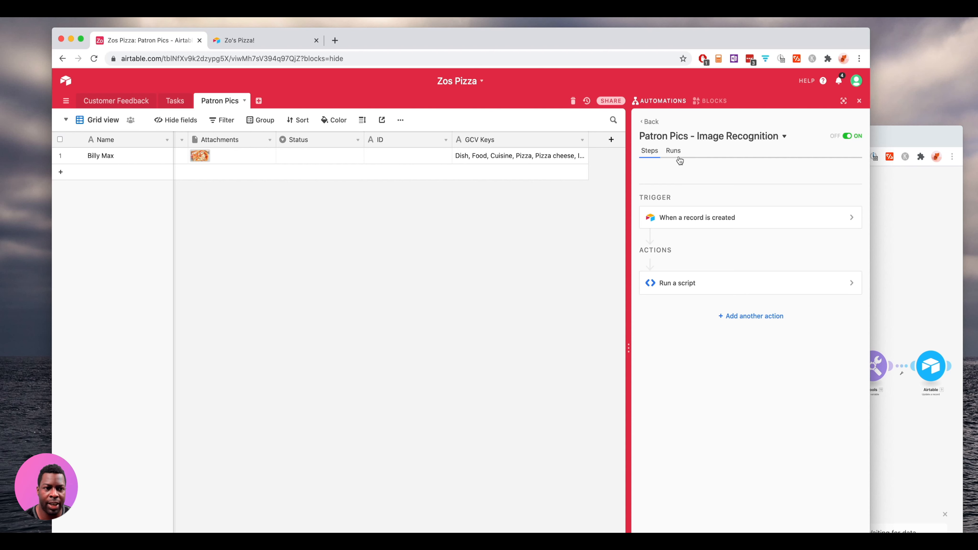
left_click(60, 156)
right_click(239, 154)
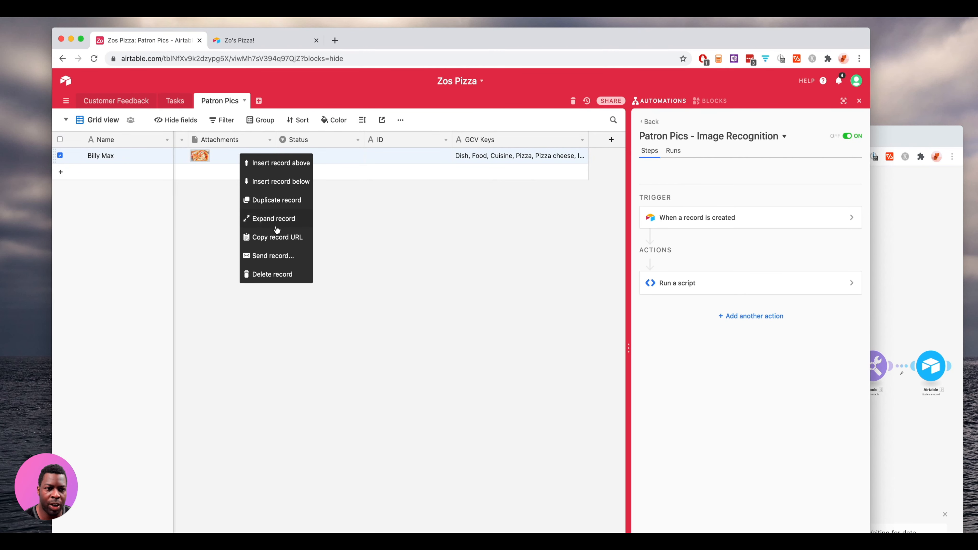
left_click(285, 204)
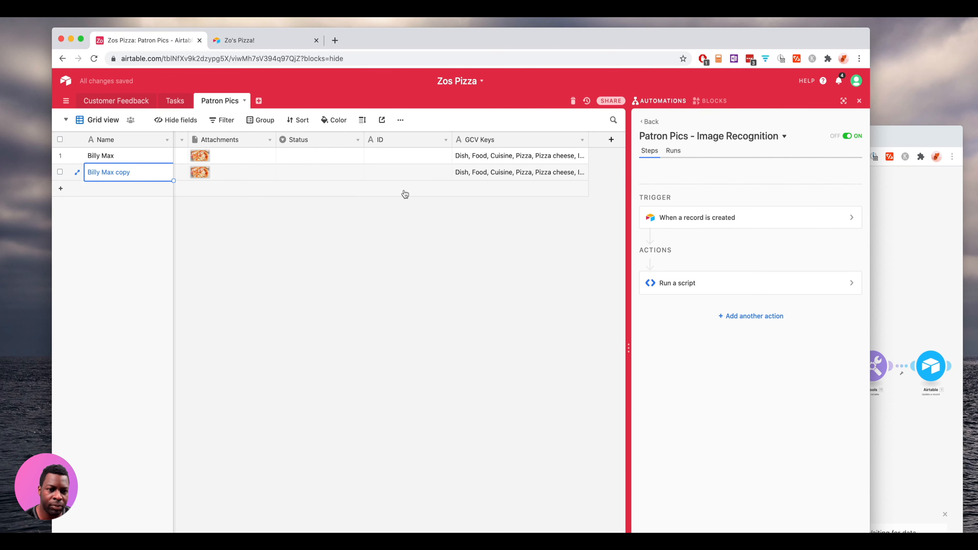
- Empty the copy's GCV Keys cell, then check the automation's run history
left_click(475, 173)
key("Return")
key("super+a")
key("BackSpace")
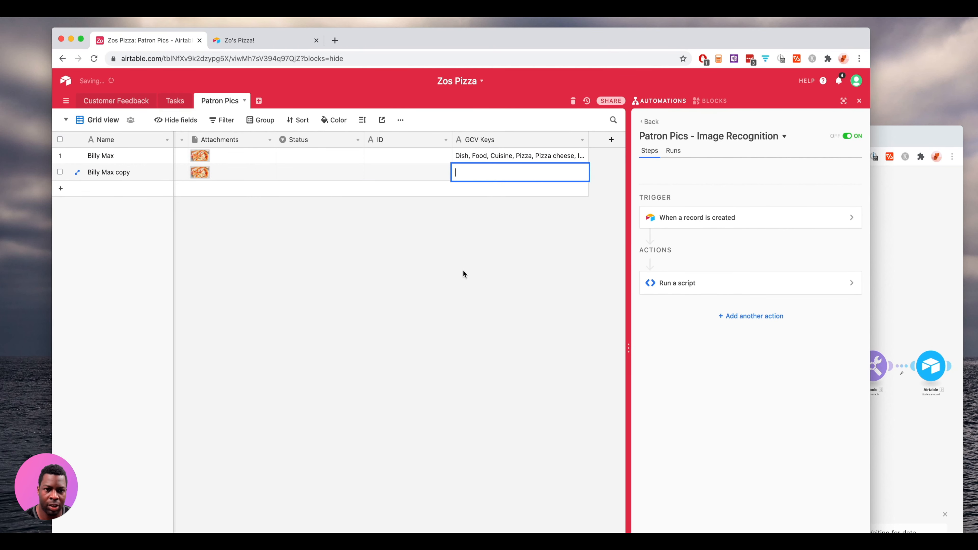
left_click(408, 244)
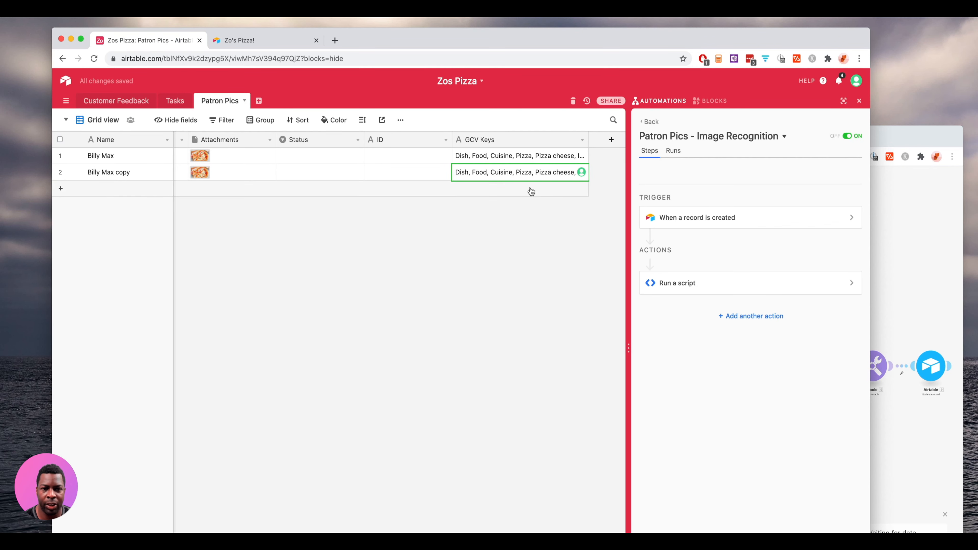
left_click(677, 153)
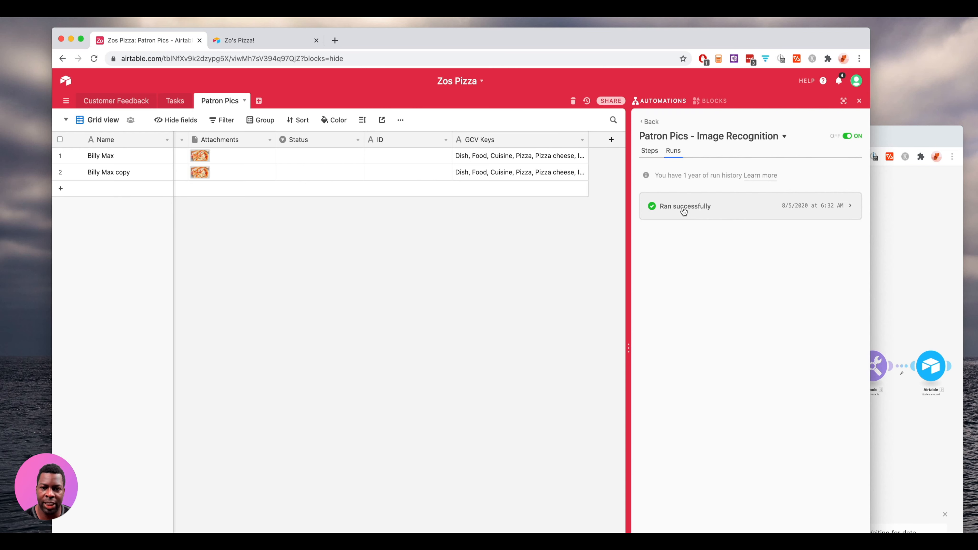
- Review the successful run's execution log for run time, CPU time and memory usage
left_click(713, 207)
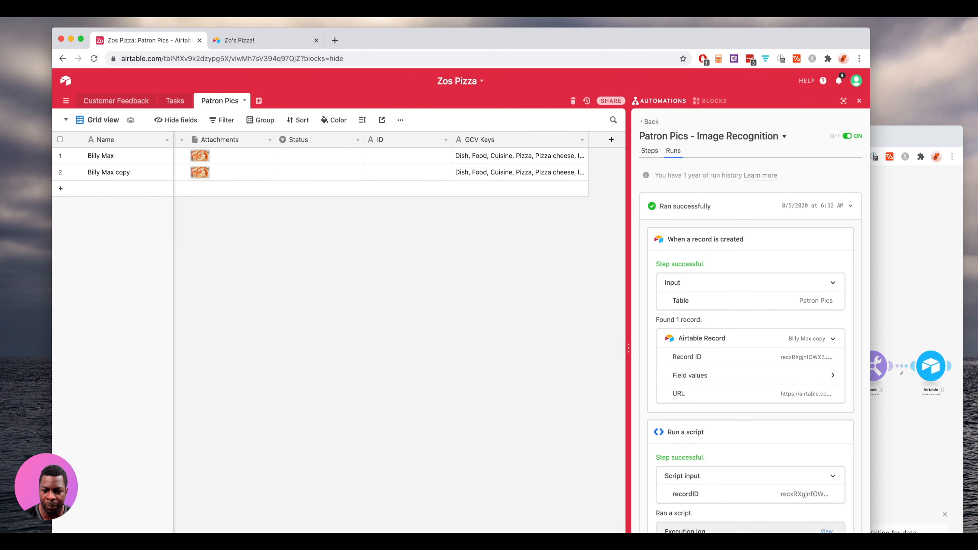
left_click(826, 531)
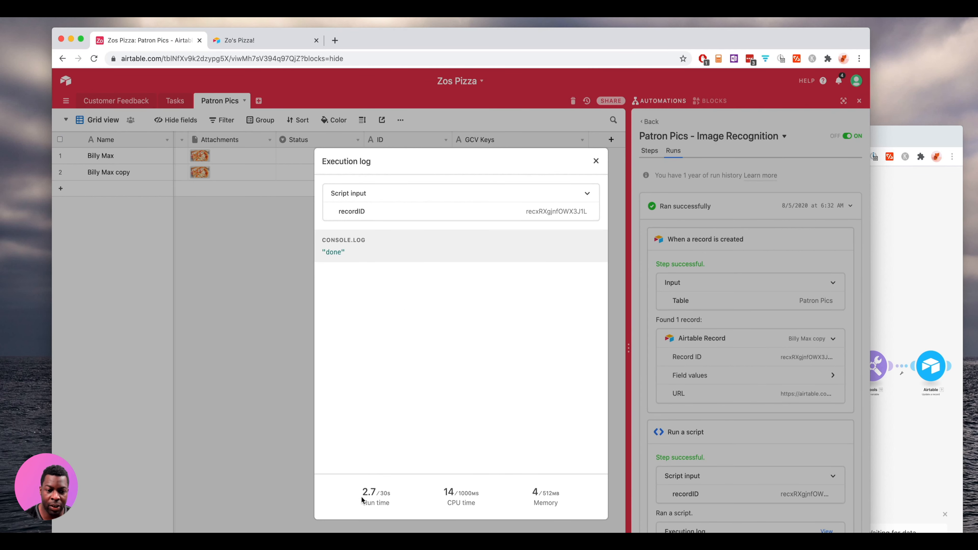
left_click_drag(363, 495, 384, 497)
left_click(415, 495)
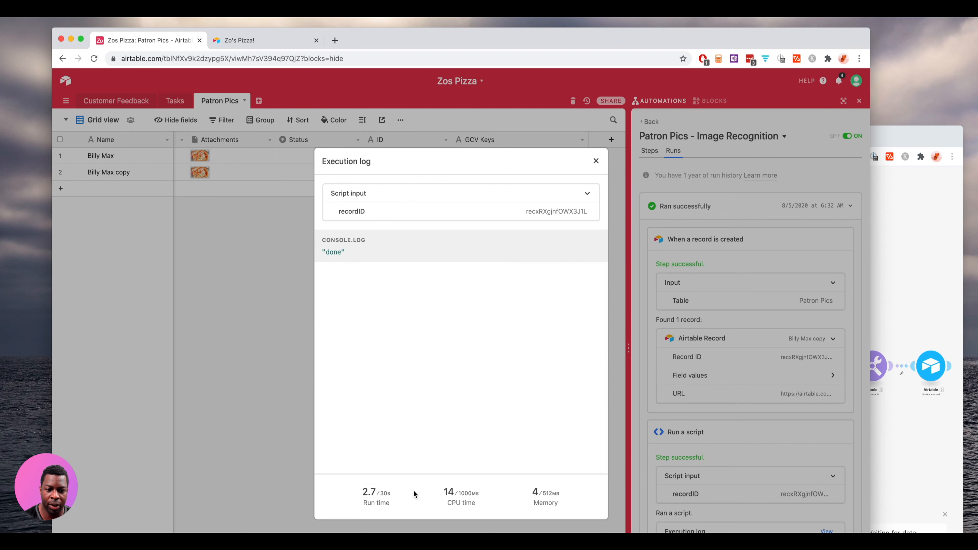
left_click_drag(446, 492, 559, 495)
left_click(509, 494)
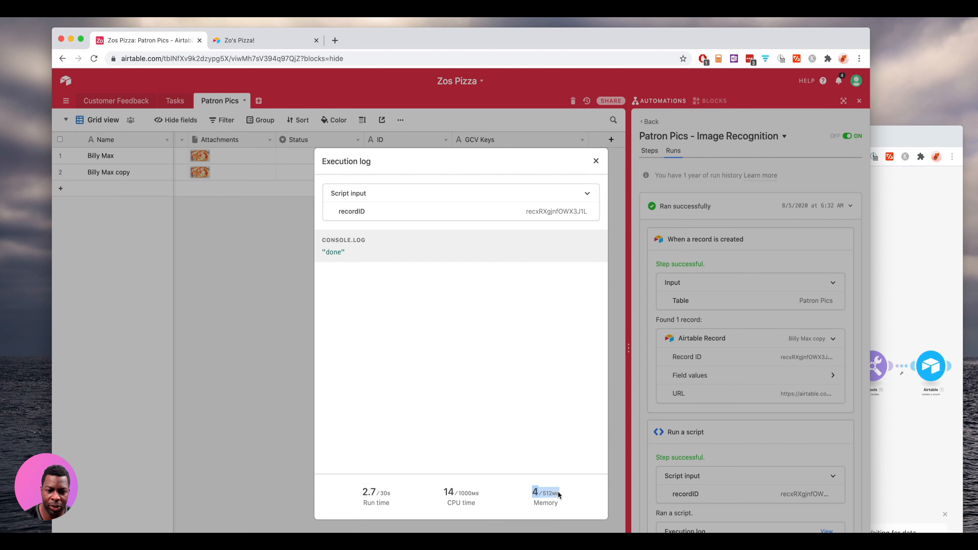
left_click(491, 493)
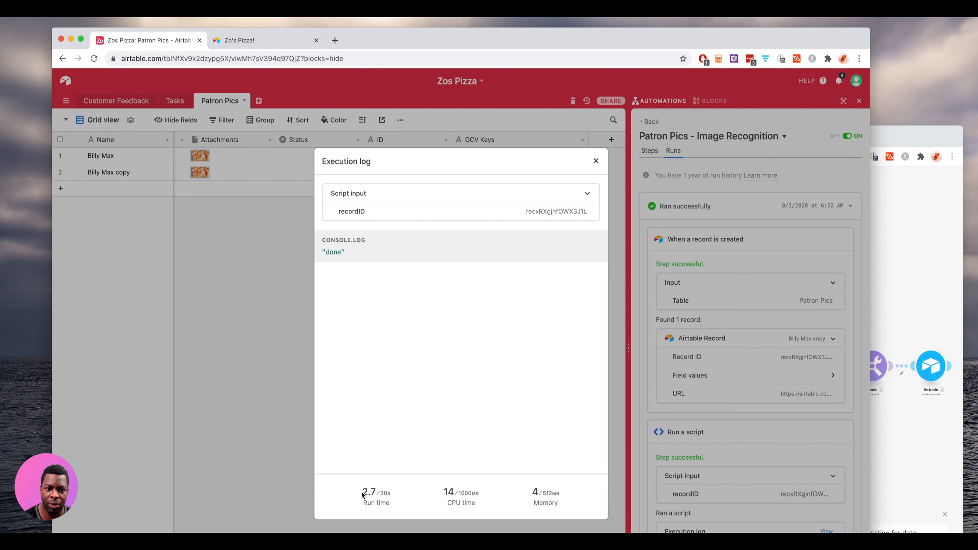
left_click_drag(362, 495, 392, 497)
left_click(452, 494)
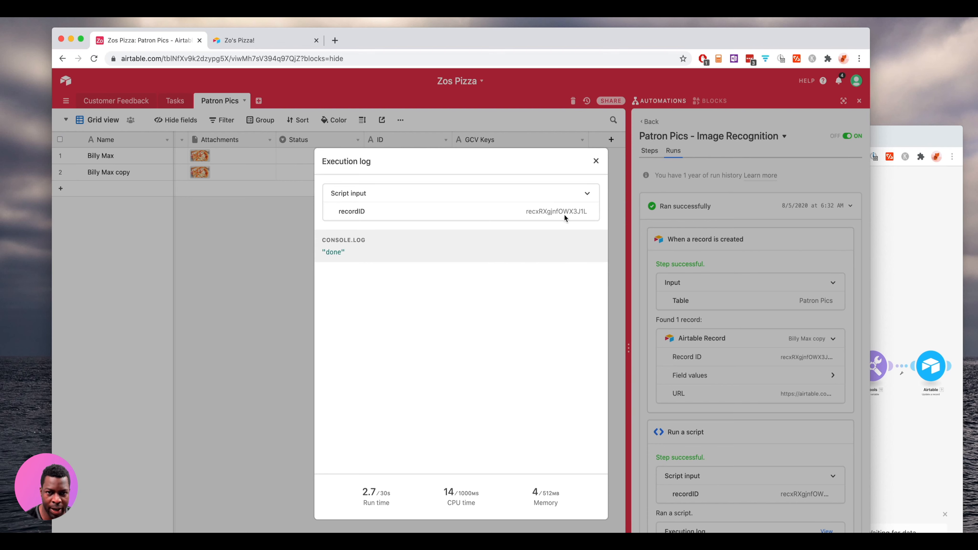
left_click(595, 161)
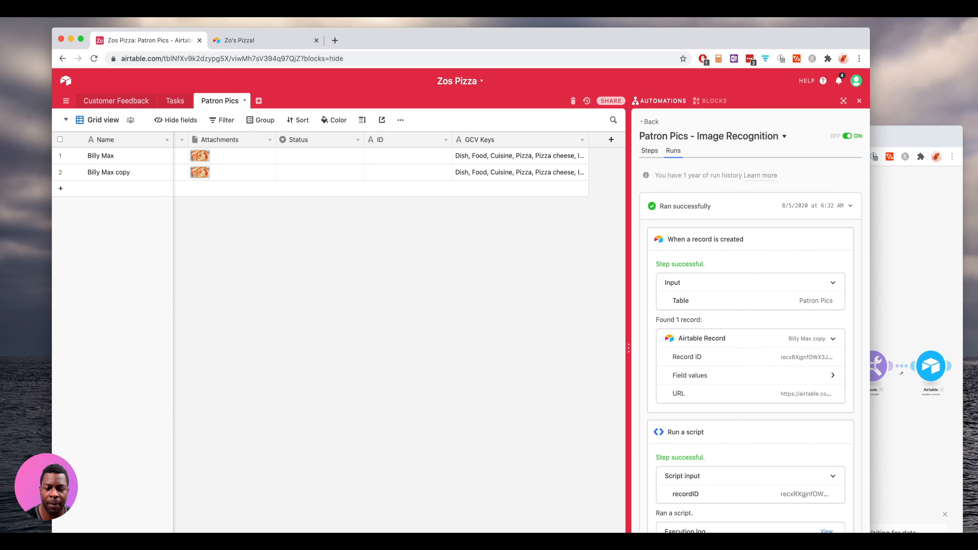
left_click(648, 121)
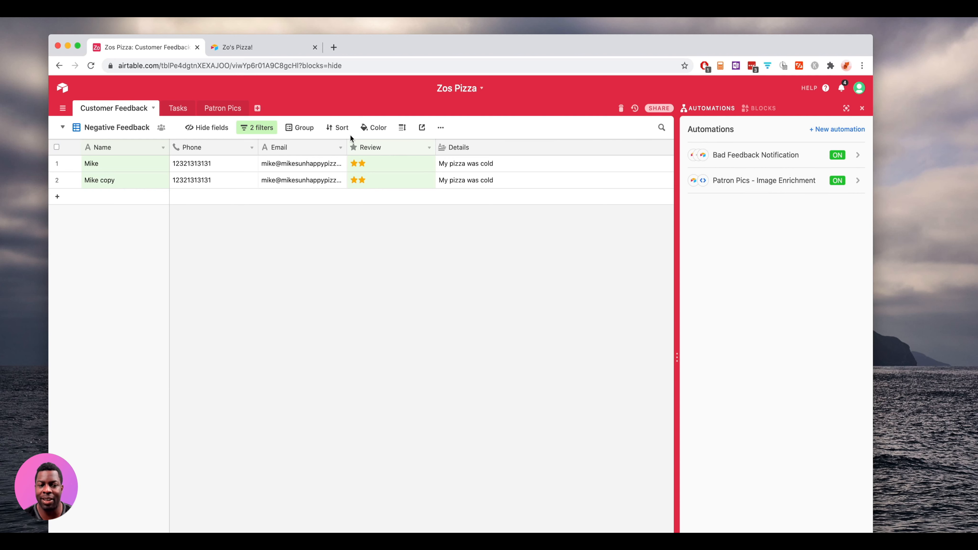
- Delete the Email column from the Customer Feedback table via its header menu
left_click(340, 149)
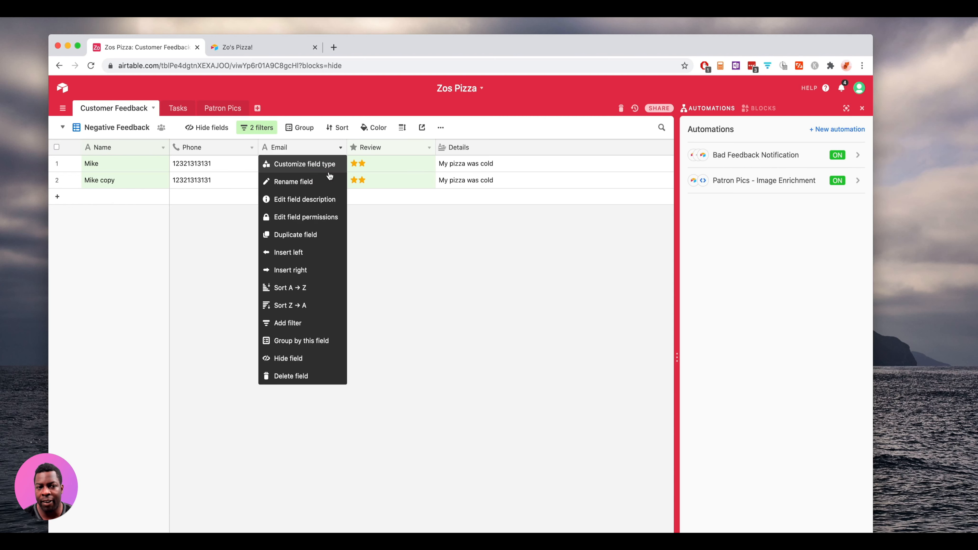
left_click(307, 377)
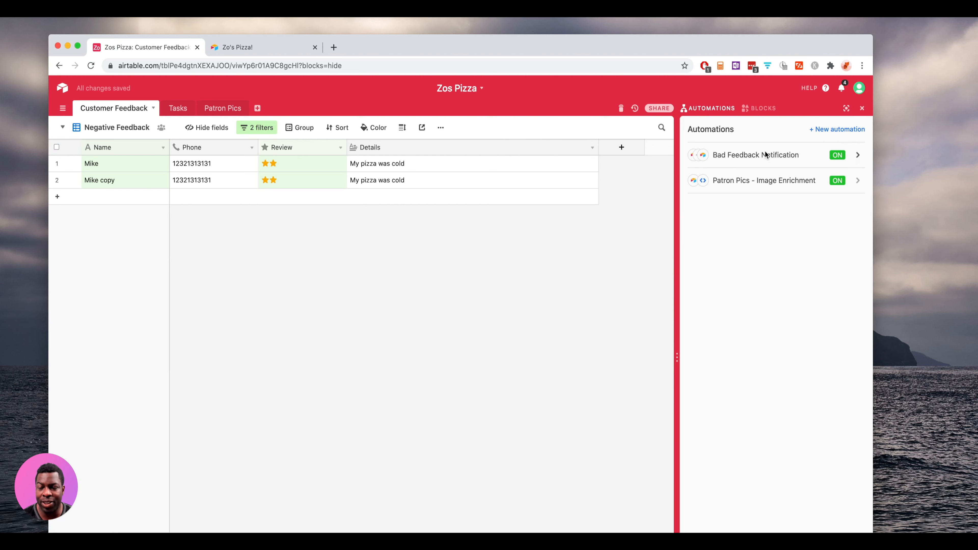
- Open Bad Feedback Notification and inspect the Create record step's broken Email value
left_click(857, 155)
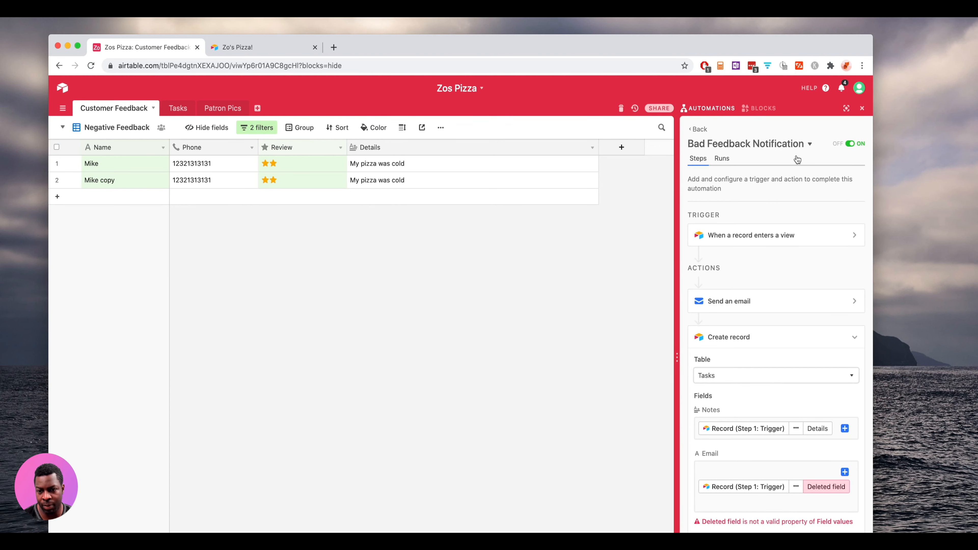
scroll(790, 215, "down", 3)
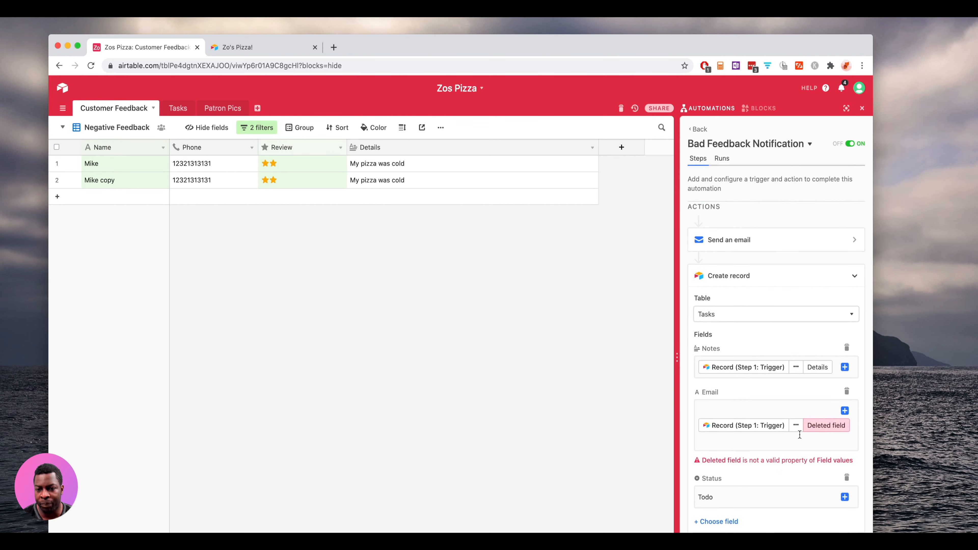
left_click(795, 426)
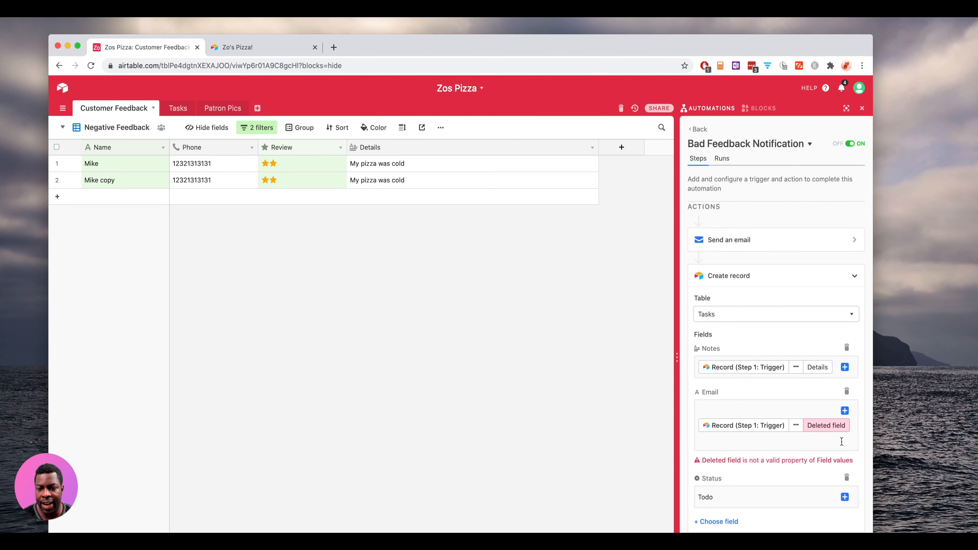